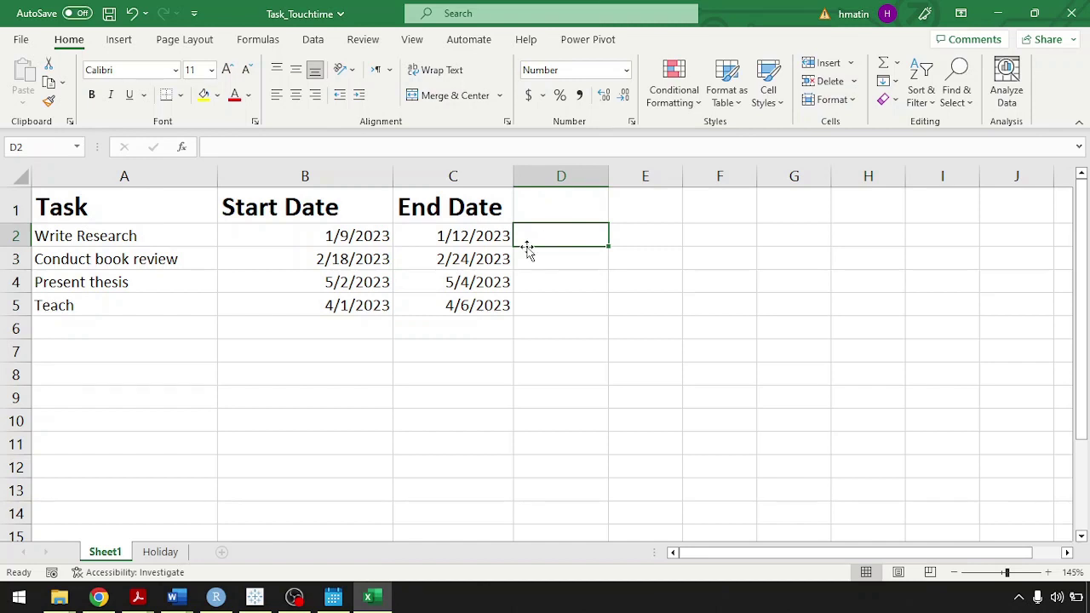
# - Enter =NETWORKDAYS(B2,C2,Holiday!A1:A5) in D2, giving 3 working days for Write Research
pyautogui.write('=')
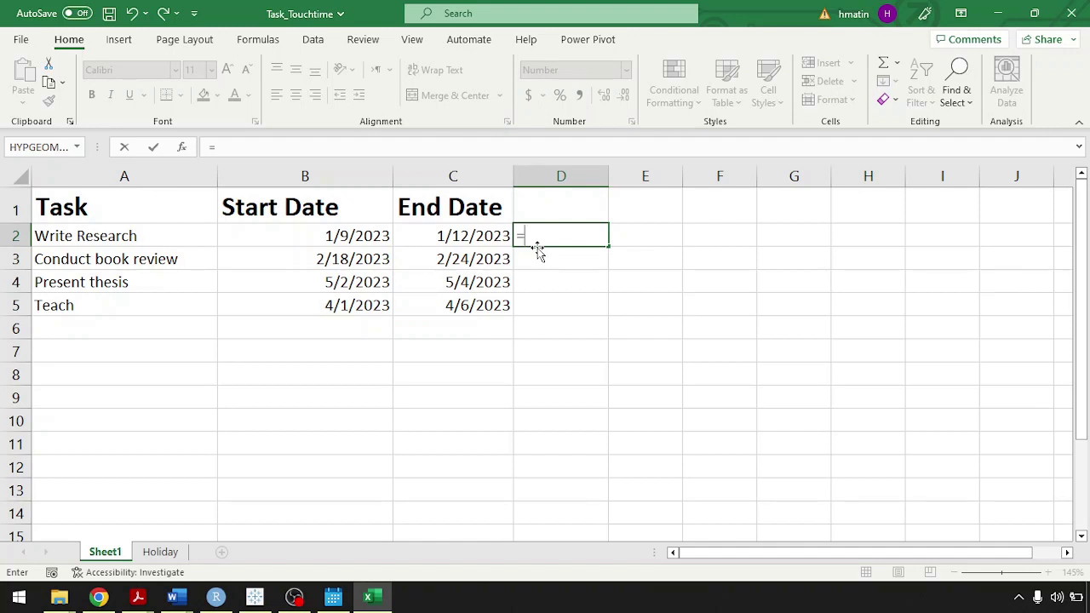
pyautogui.write('netw')
pyautogui.press('Tab')
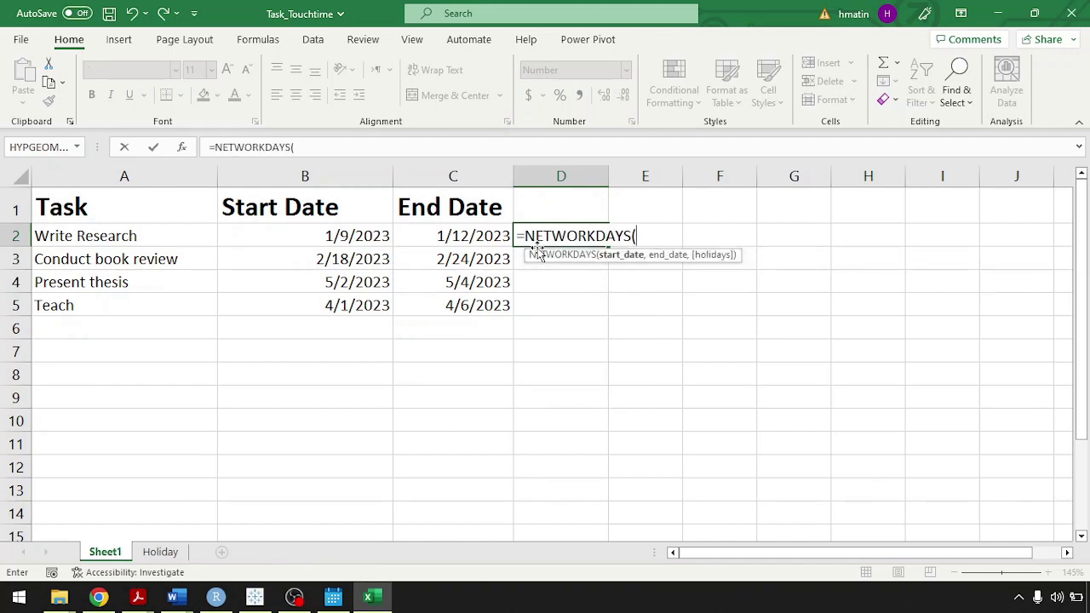
pyautogui.click(361, 238)
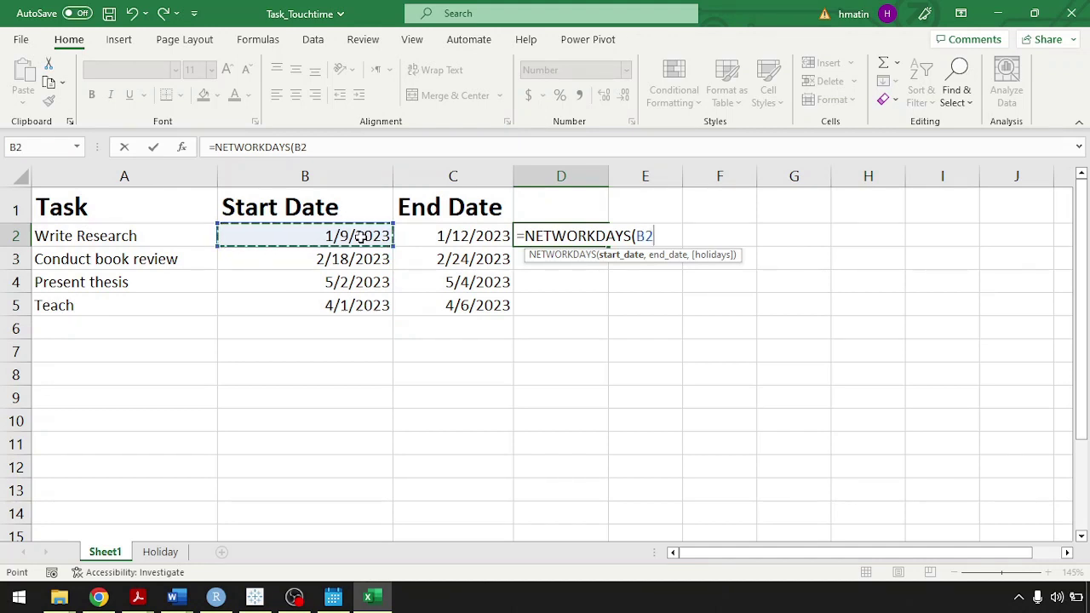
pyautogui.write(',')
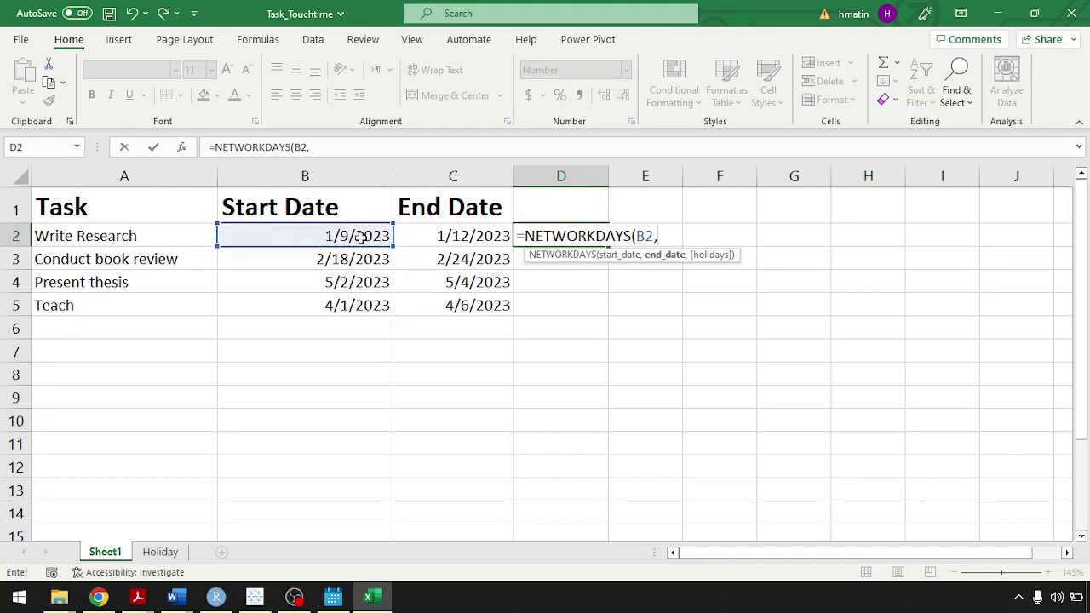
pyautogui.click(460, 238)
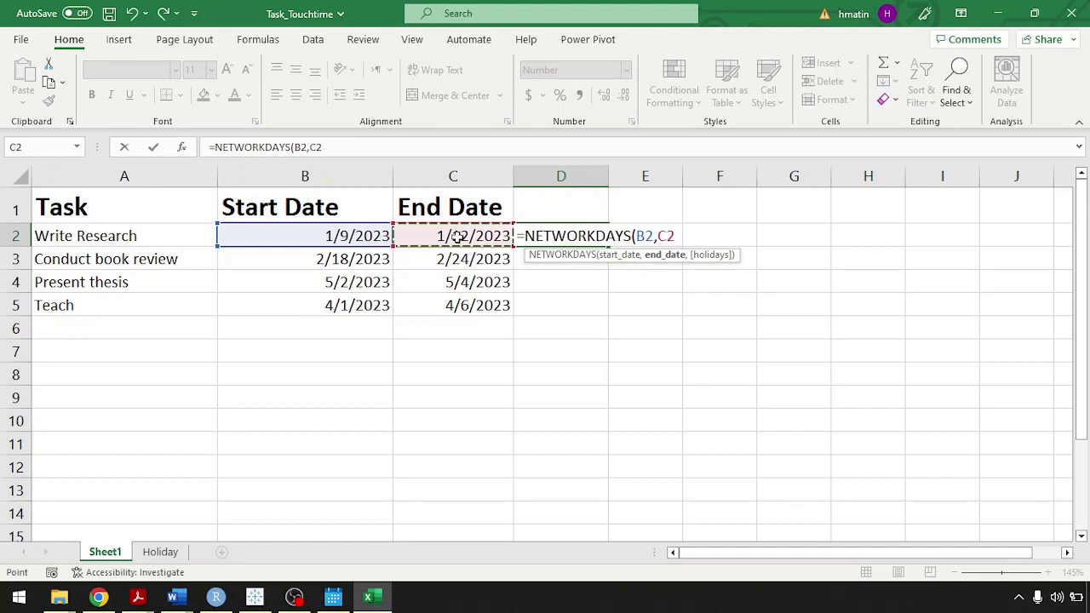
pyautogui.write(',')
pyautogui.click(162, 552)
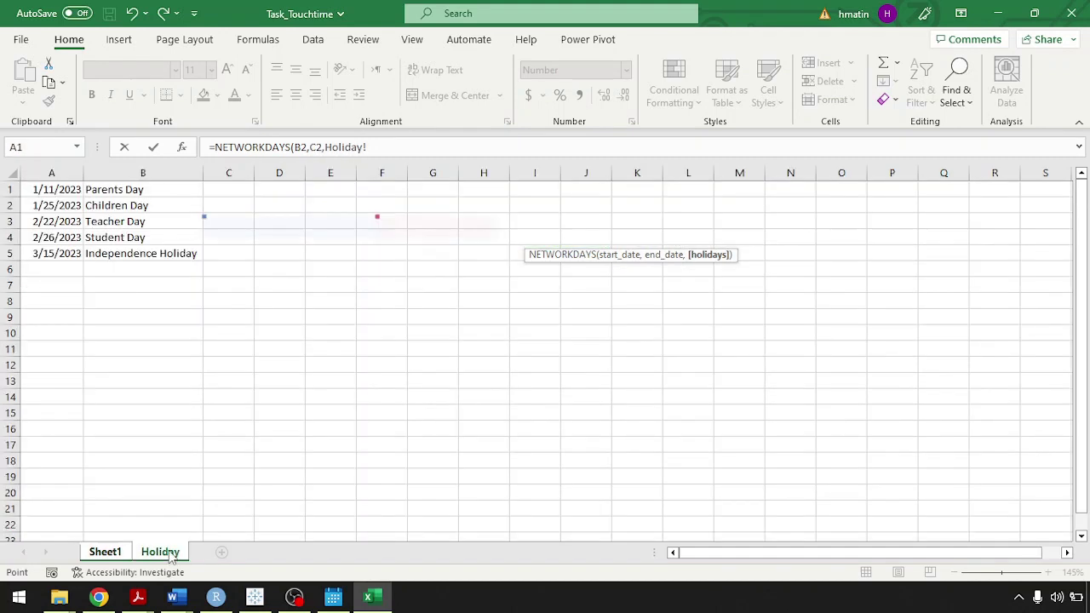
pyautogui.click(64, 191)
pyautogui.moveTo(64, 190); pyautogui.dragTo(58, 253)
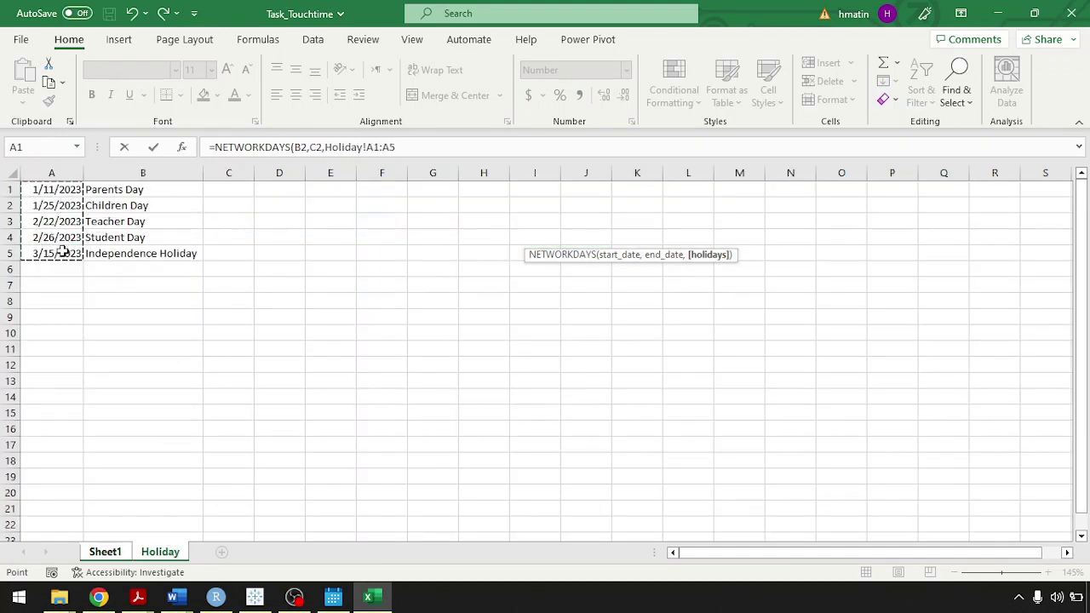
pyautogui.write(')')
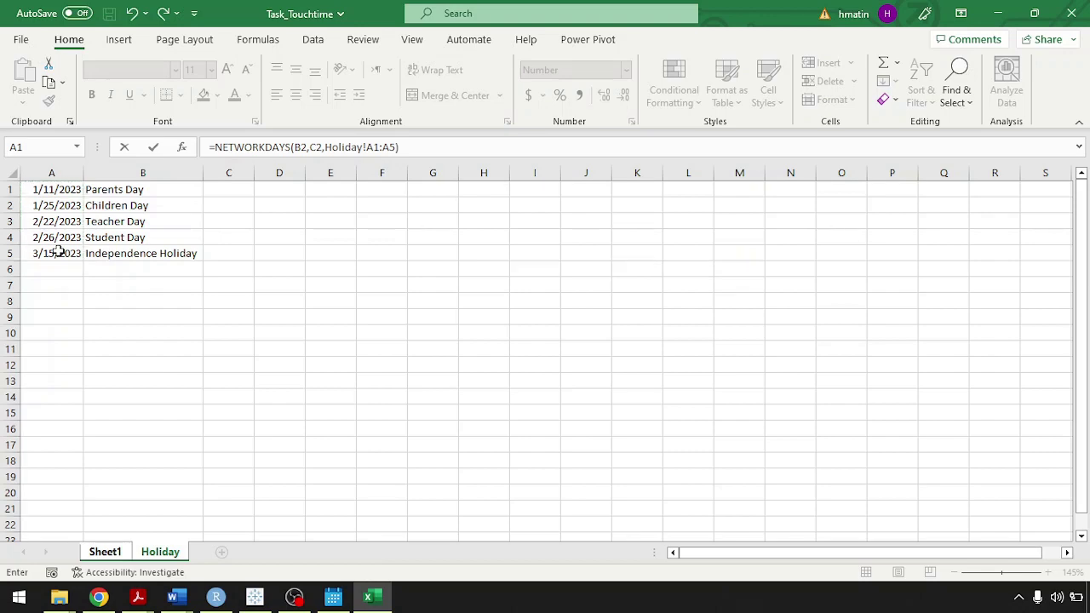
pyautogui.press('Return')
pyautogui.click(585, 234)
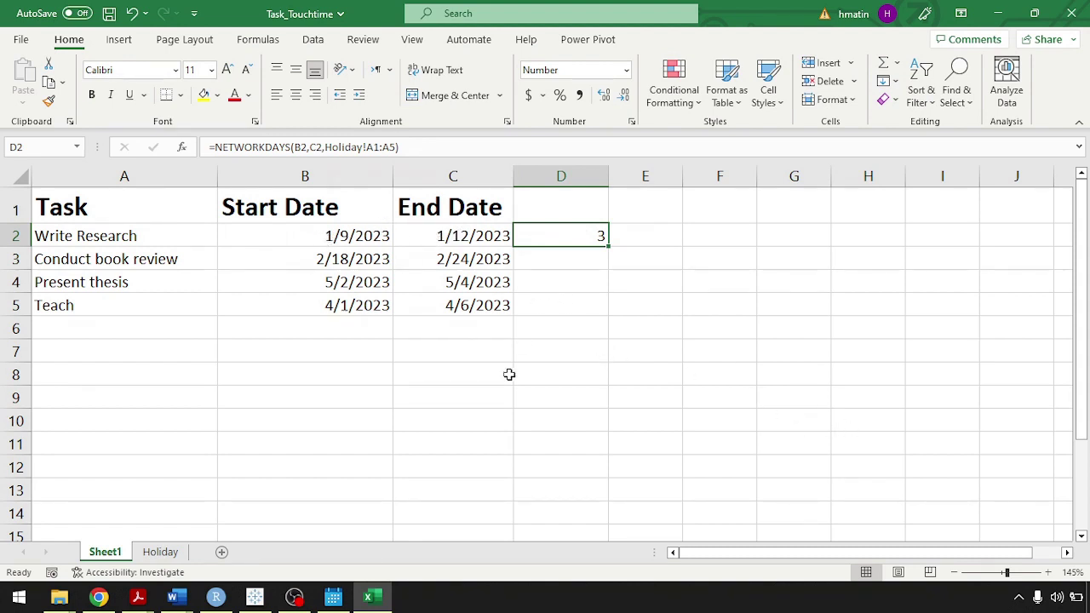
# - Check the five dates on the Holiday sheet, then return to Sheet1 and switch to Tableau's Book3
pyautogui.click(161, 554)
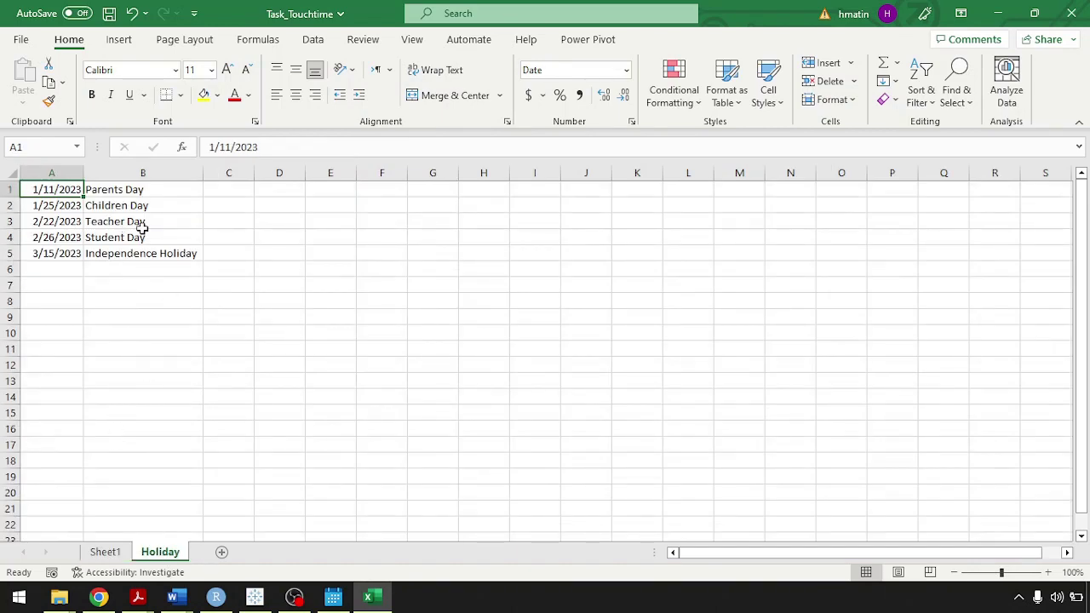
pyautogui.keyDown('ctrl'); pyautogui.scroll(2, 143, 230); pyautogui.keyUp('ctrl')
pyautogui.keyDown('ctrl'); pyautogui.scroll(1, 143, 234); pyautogui.keyUp('ctrl')
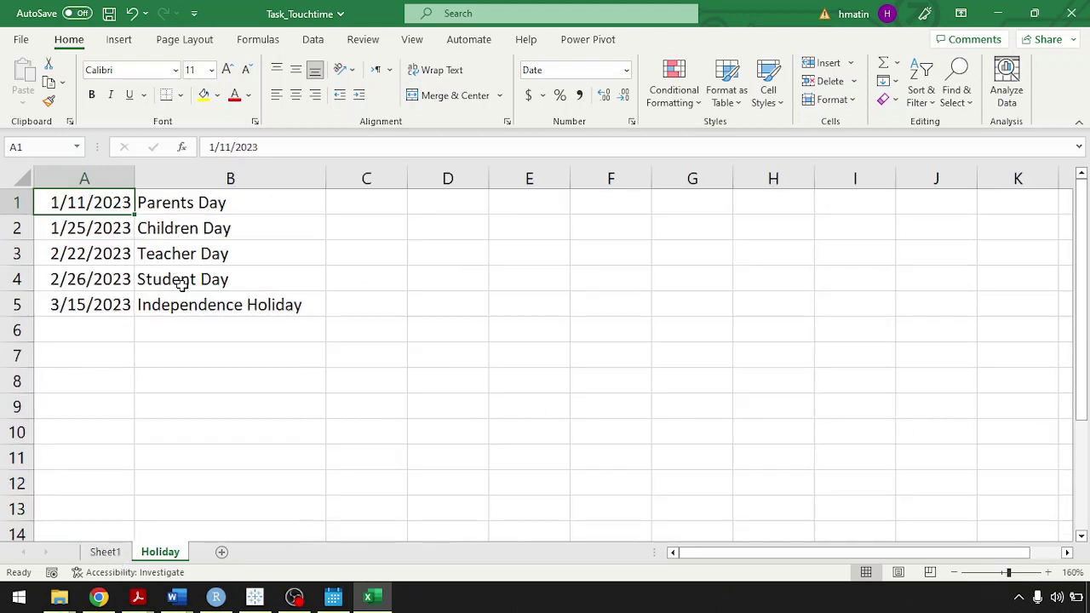
pyautogui.keyDown('ctrl'); pyautogui.scroll(1, 182, 284); pyautogui.keyUp('ctrl')
pyautogui.click(125, 555)
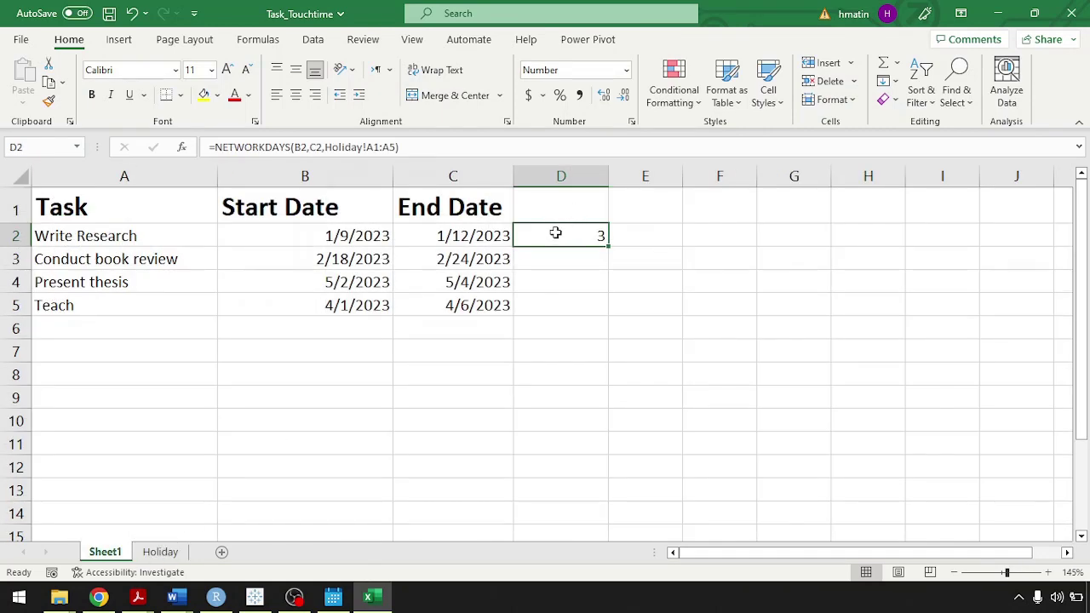
pyautogui.click(255, 596)
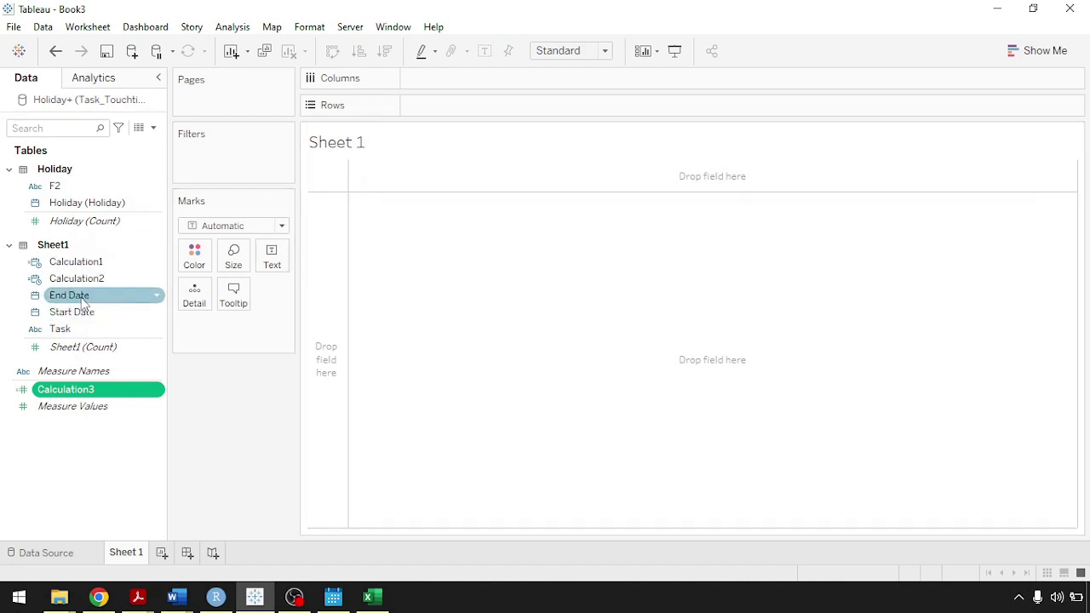
# - Add Start Date to Rows with a custom Month / Day / Year date level
pyautogui.moveTo(85, 312); pyautogui.dragTo(445, 108)
pyautogui.click(510, 108)
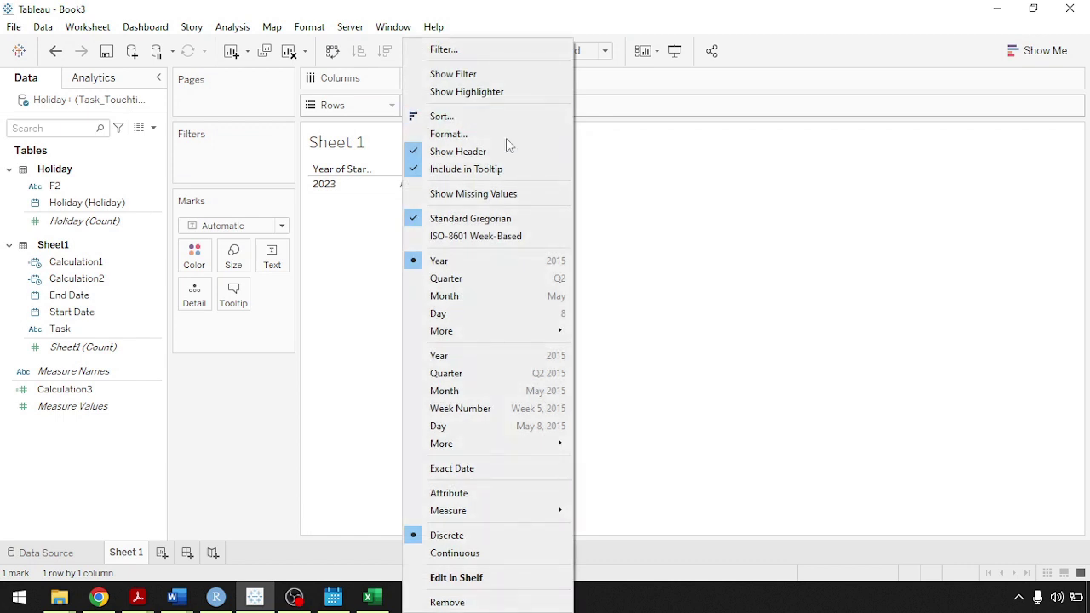
pyautogui.moveTo(528, 333)
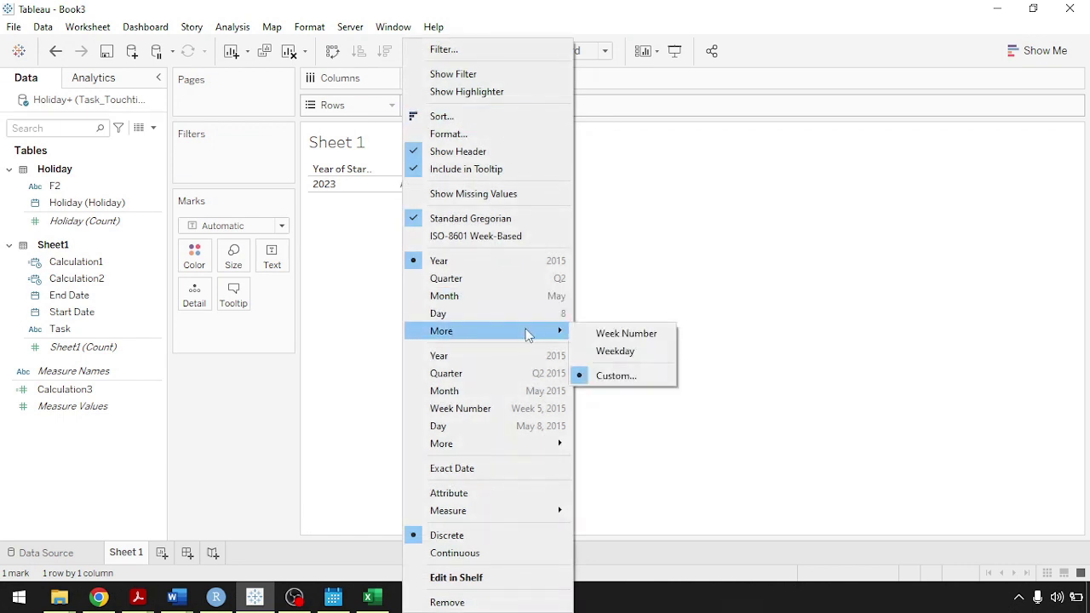
pyautogui.click(621, 377)
pyautogui.click(499, 276)
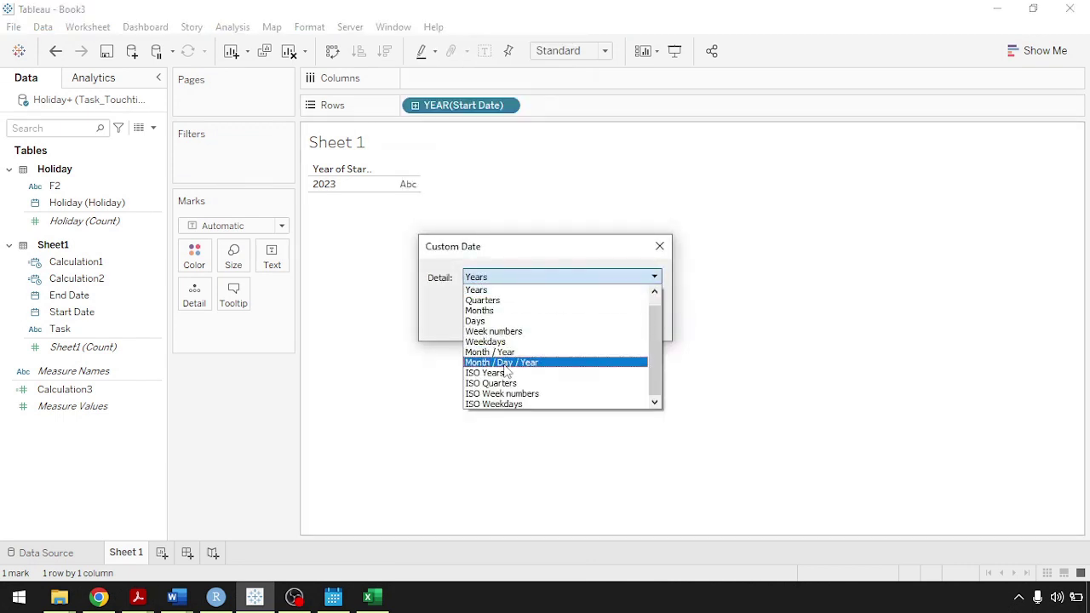
pyautogui.click(505, 364)
pyautogui.click(560, 325)
# - Add End Date to Rows with a custom Month / Day / Year date level
pyautogui.click(122, 317)
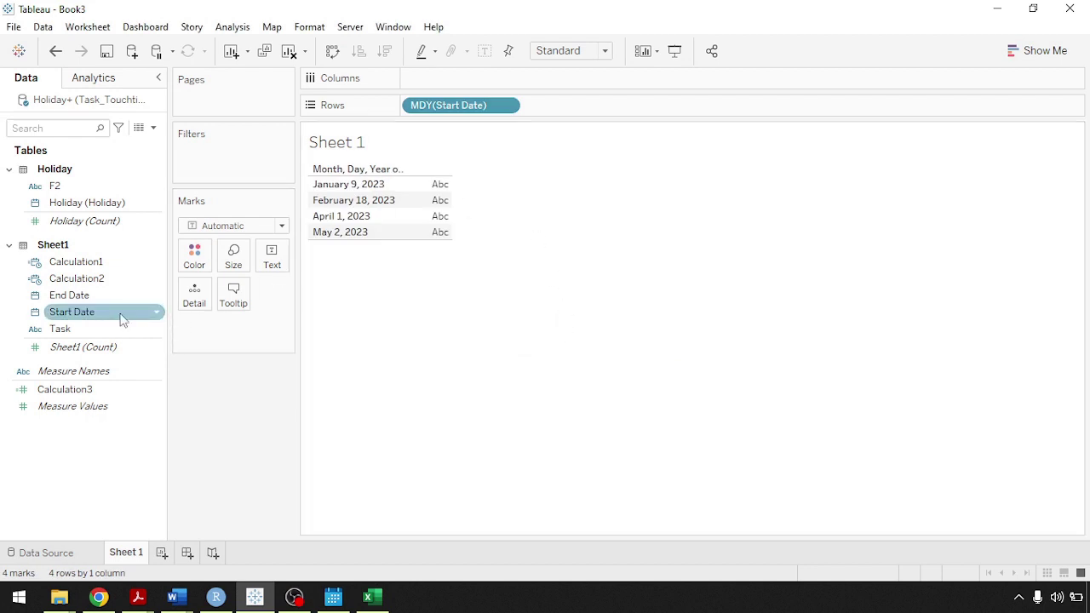
pyautogui.moveTo(94, 296); pyautogui.dragTo(596, 112)
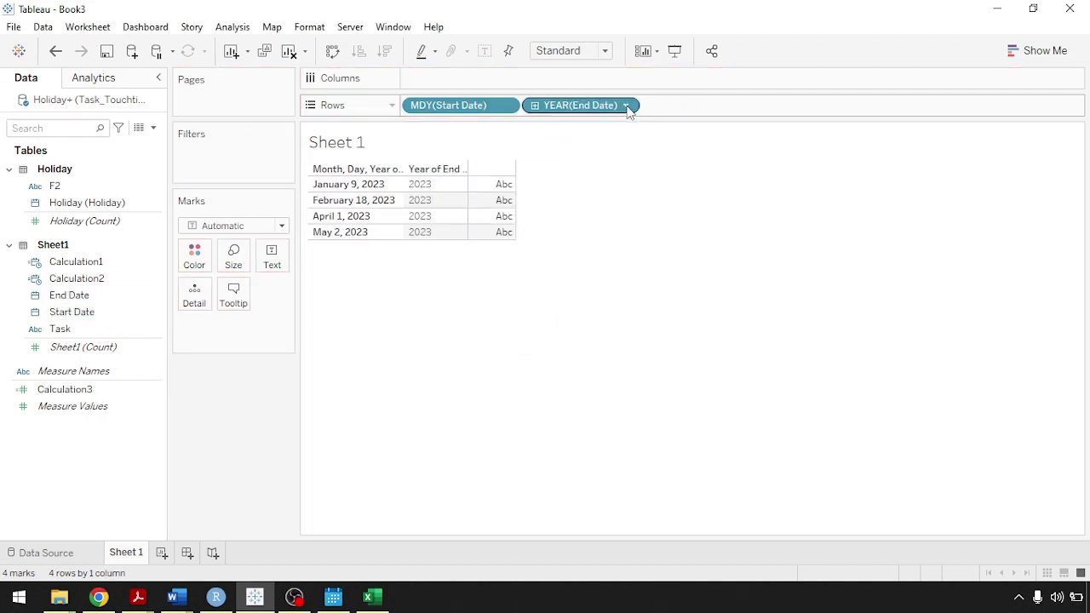
pyautogui.click(627, 106)
pyautogui.moveTo(628, 331)
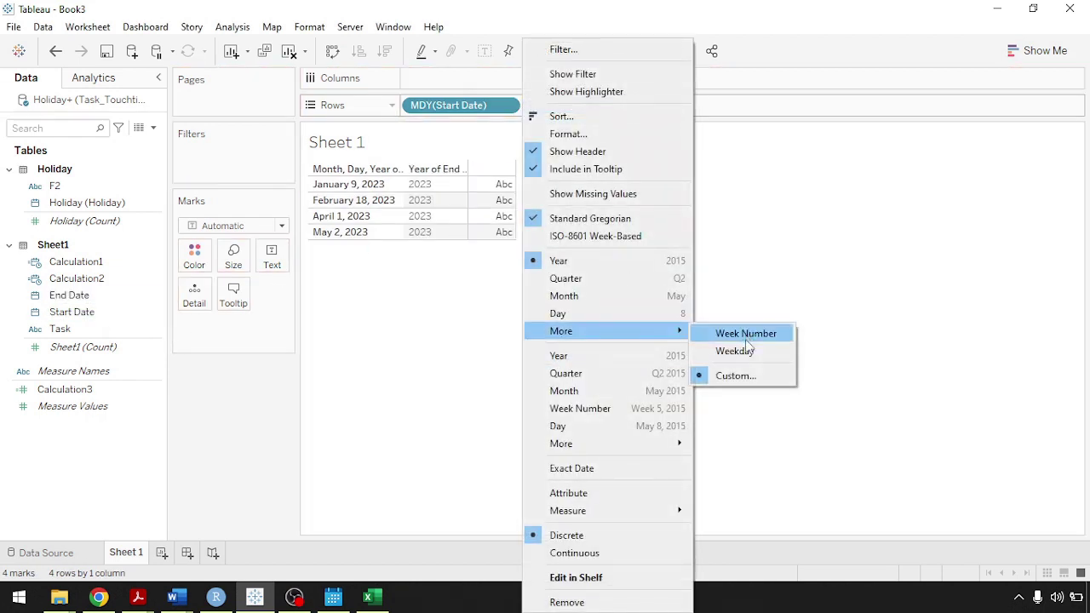
pyautogui.click(735, 375)
pyautogui.click(566, 277)
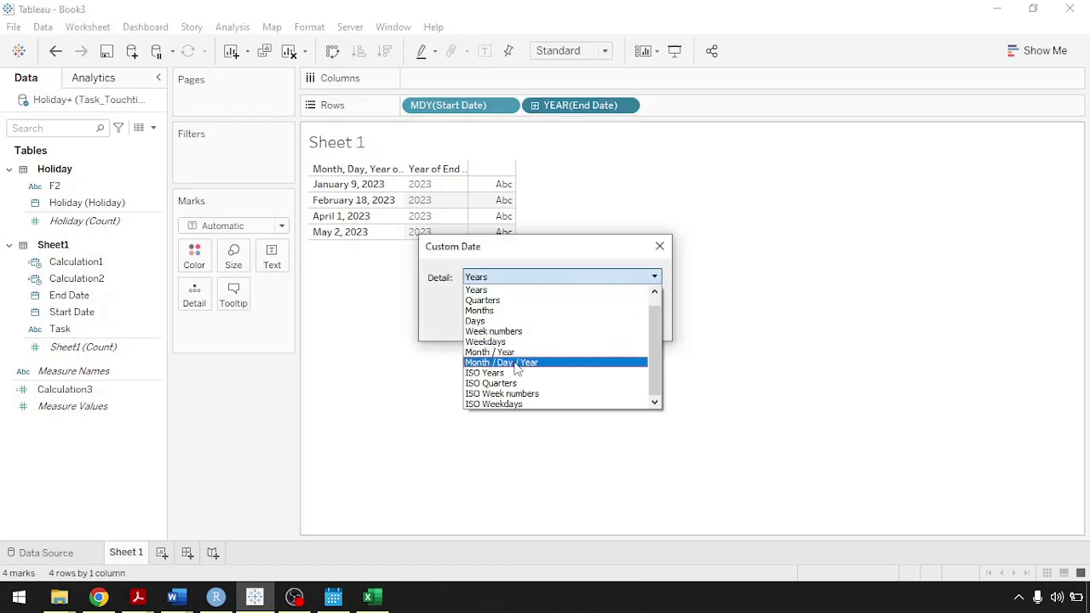
pyautogui.click(515, 363)
pyautogui.click(567, 319)
pyautogui.click(95, 204)
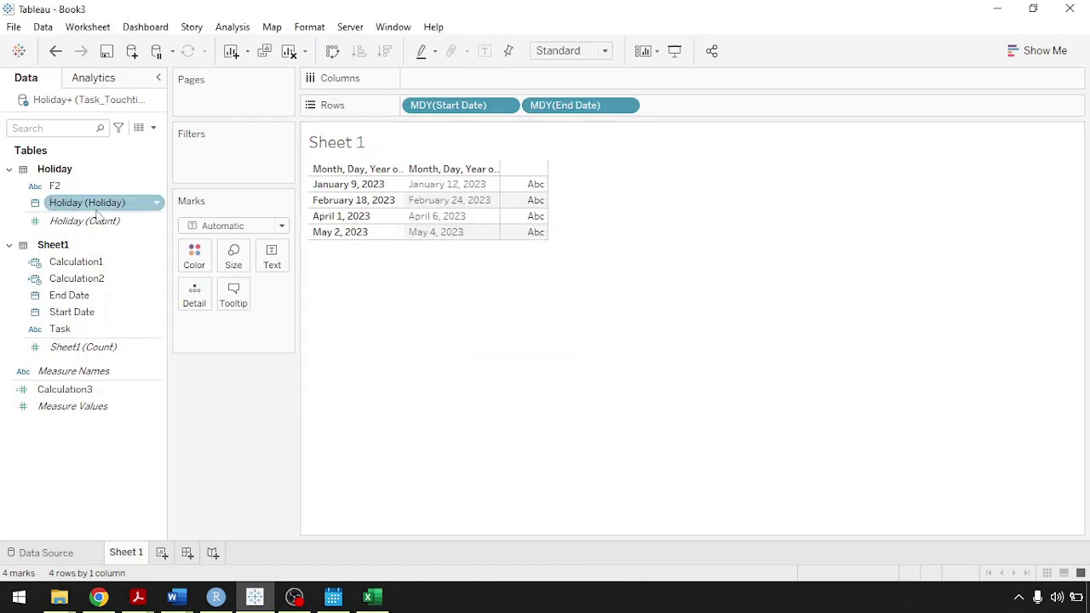
pyautogui.click(89, 266)
# - Rename the Calculation1 field to Calc_Start Date after a duplicate-name error
pyautogui.rightClick(89, 269)
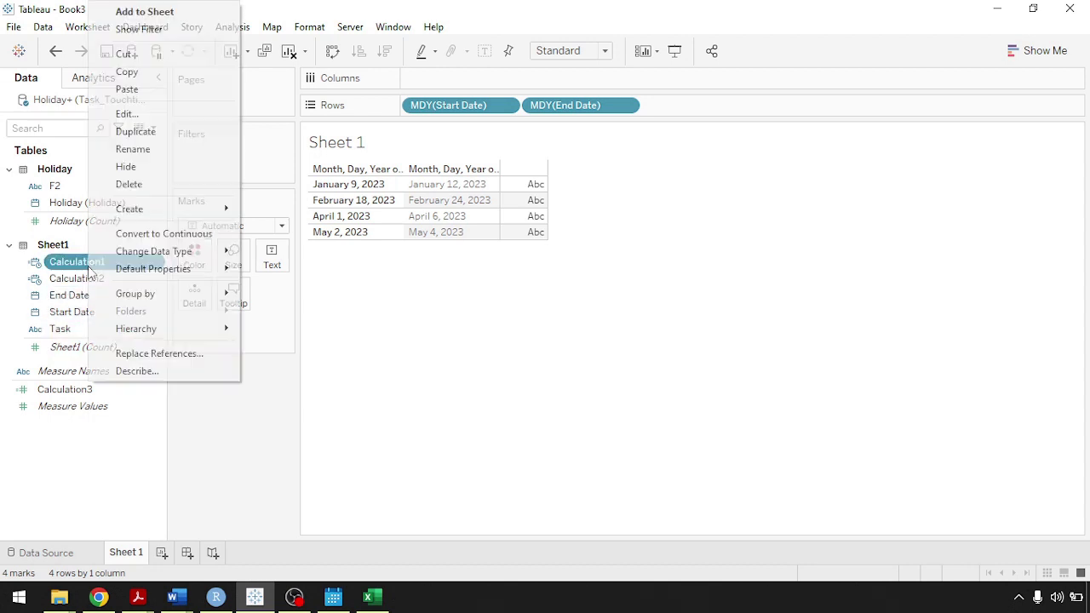
pyautogui.click(81, 270)
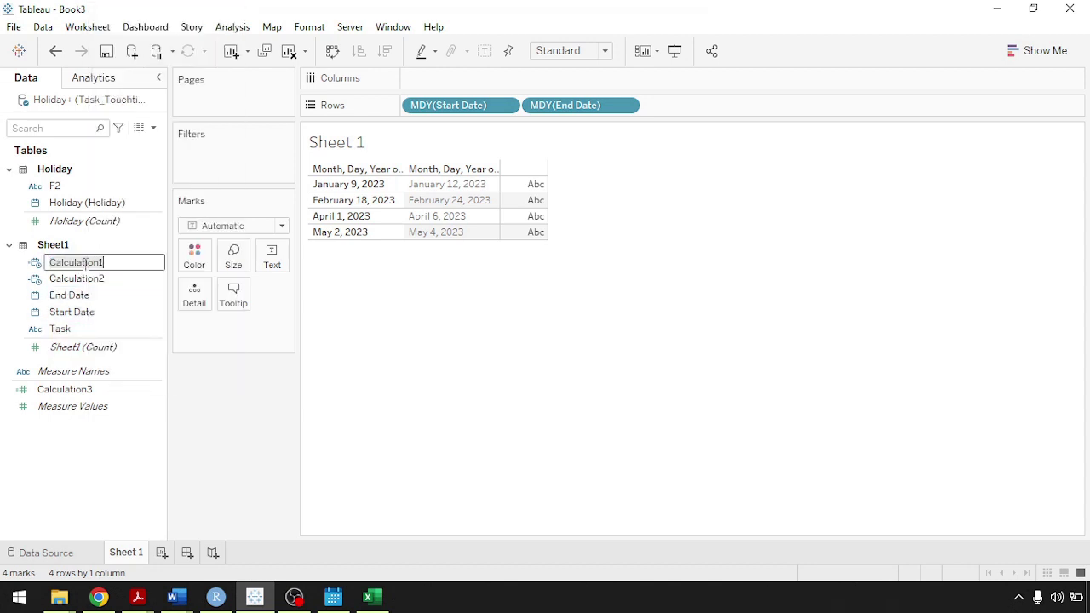
pyautogui.write('Start D')
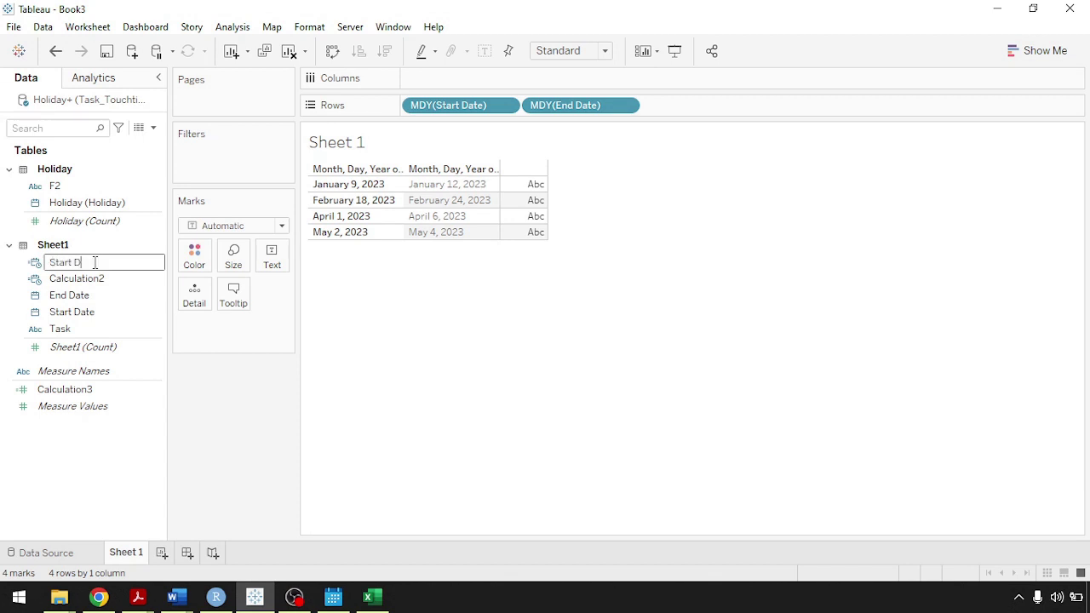
pyautogui.write('ate')
pyautogui.press('Return')
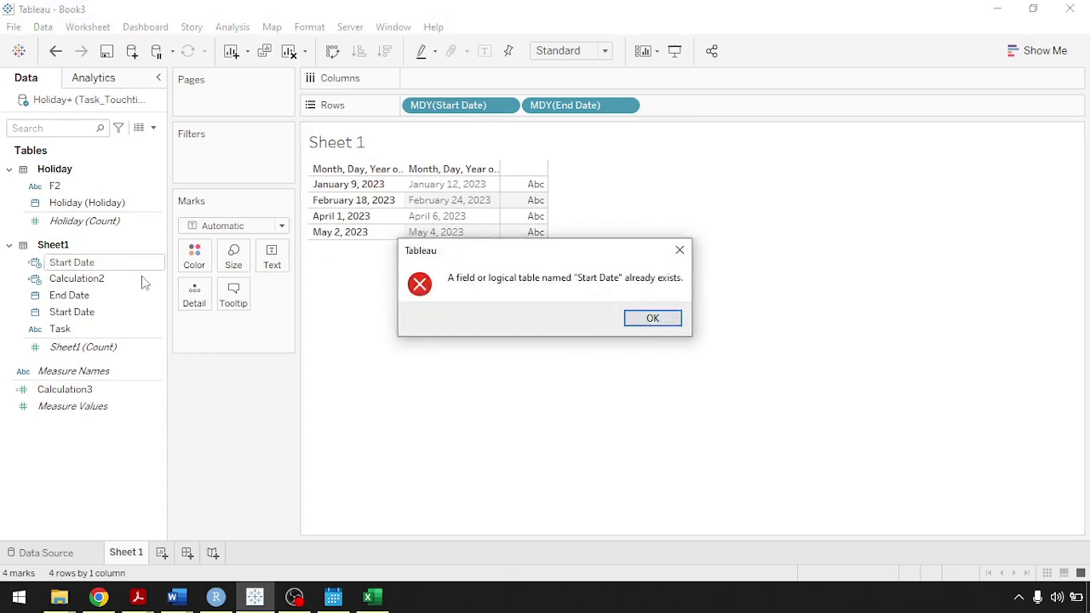
pyautogui.press('Return')
pyautogui.click(55, 264)
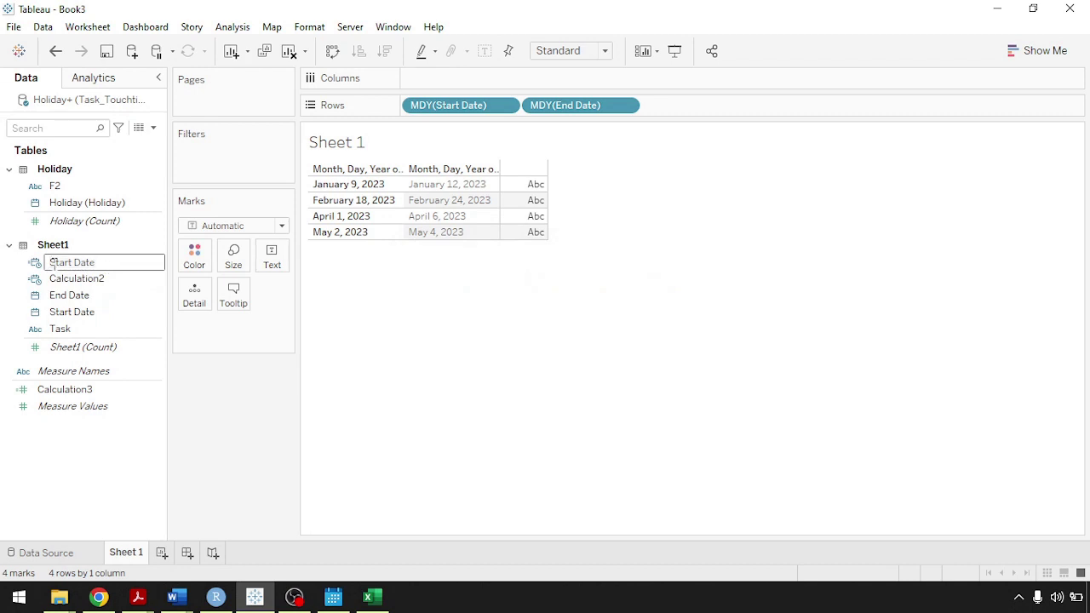
pyautogui.write('Calc_')
pyautogui.press('Return')
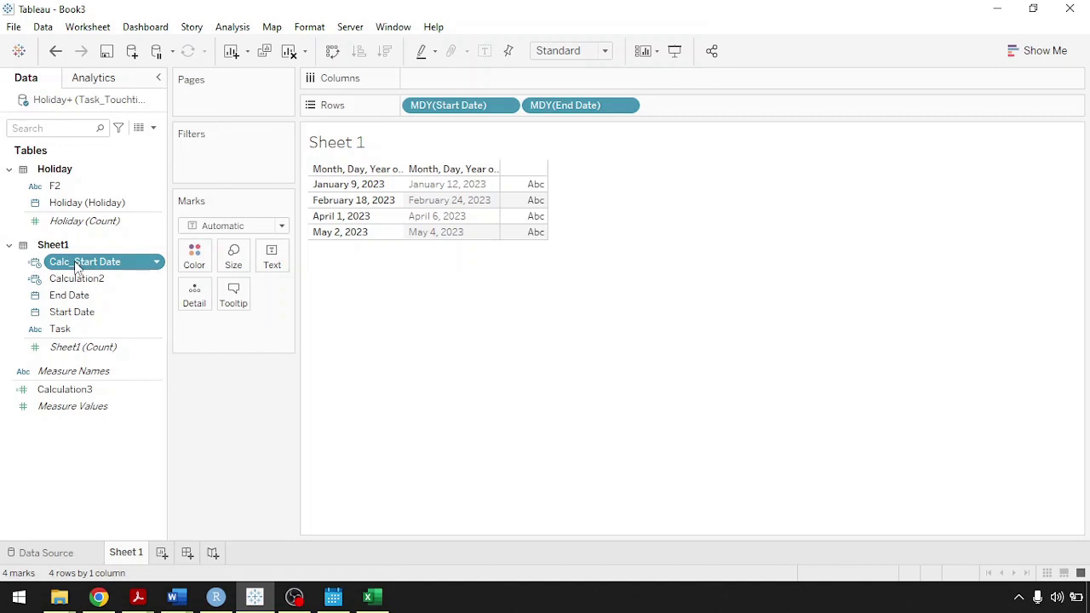
# - Add Calc_Start Date to Rows with a custom Month / Day / Year date level
pyautogui.moveTo(75, 268); pyautogui.dragTo(533, 107)
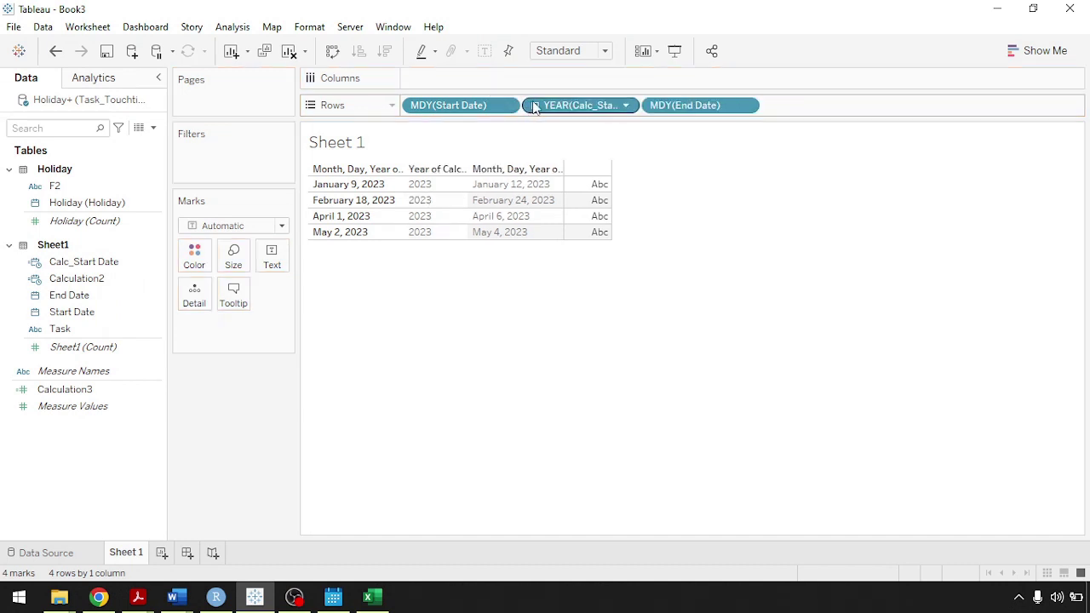
pyautogui.click(626, 107)
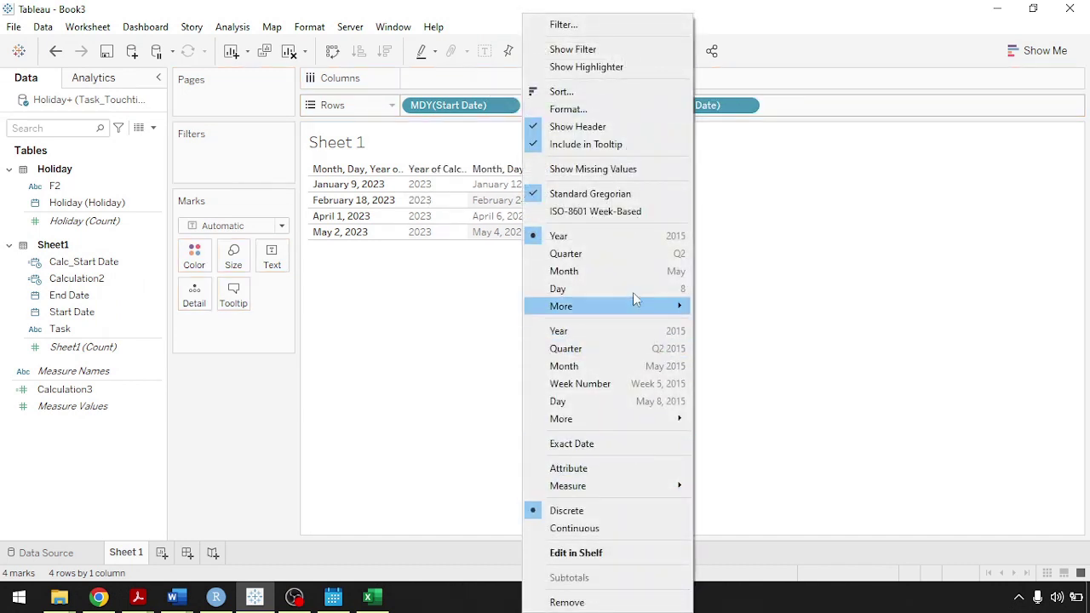
pyautogui.moveTo(647, 309)
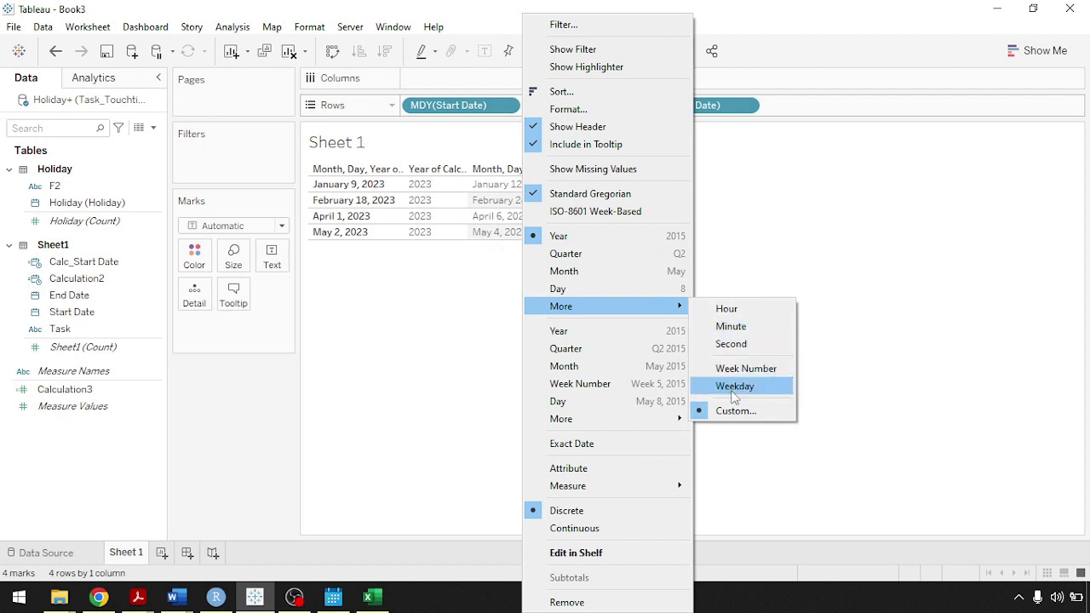
pyautogui.click(706, 411)
pyautogui.click(564, 280)
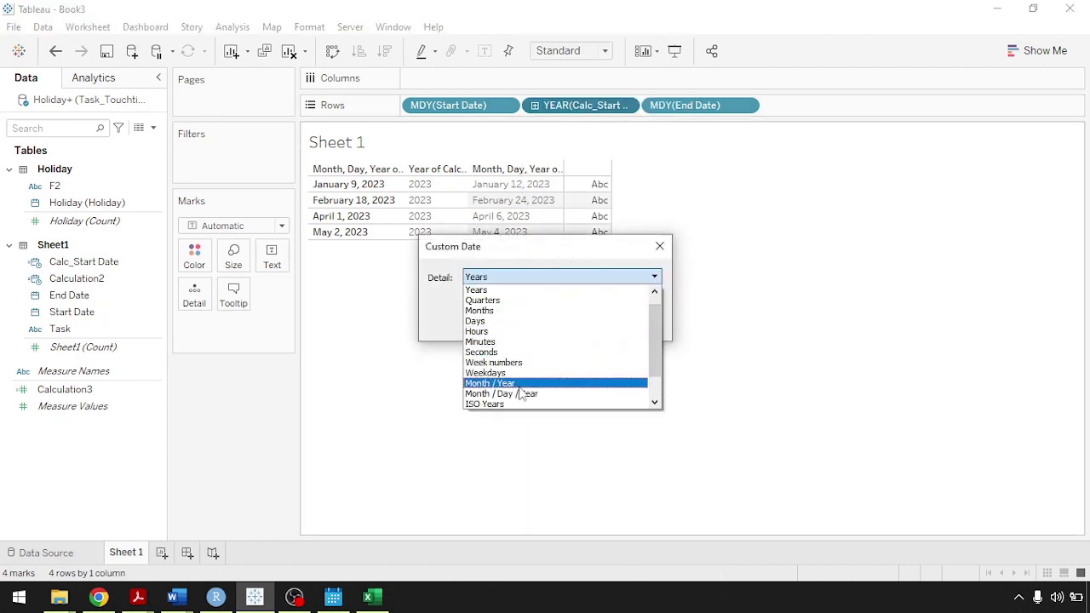
pyautogui.click(544, 382)
pyautogui.click(563, 323)
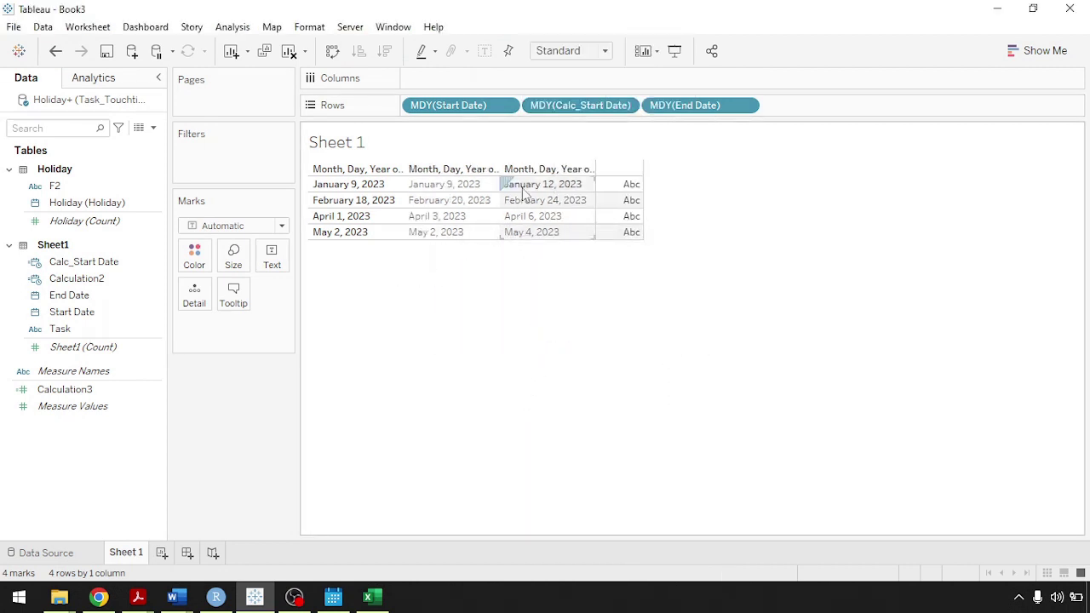
pyautogui.click(146, 264)
# - Open the Calc_Start Date formula editor below the table and bring up the February 2023 calendar
pyautogui.rightClick(92, 267)
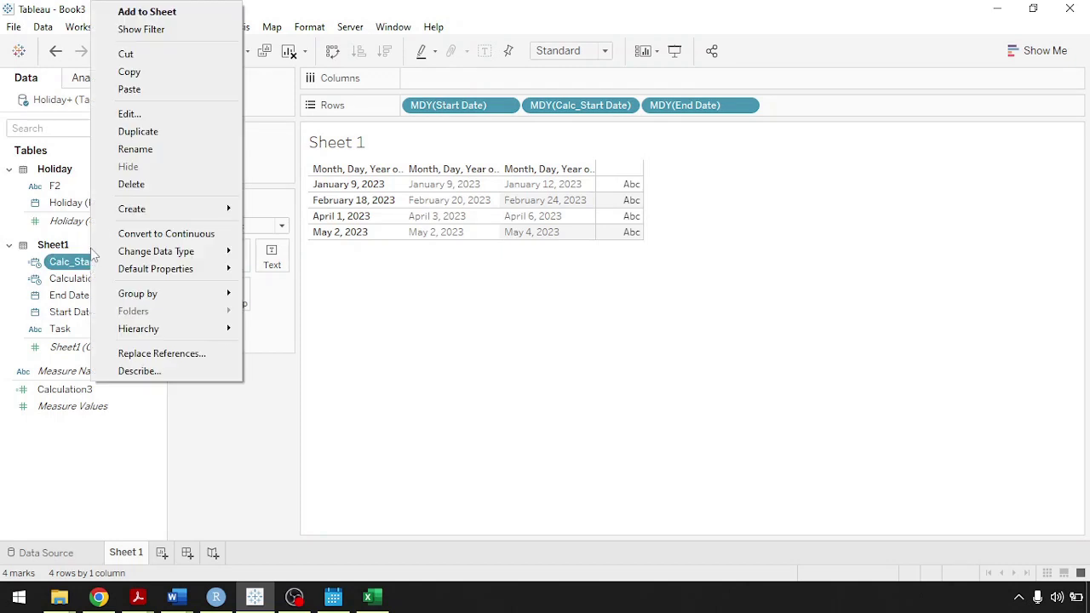
pyautogui.click(138, 112)
pyautogui.moveTo(501, 298); pyautogui.dragTo(606, 222)
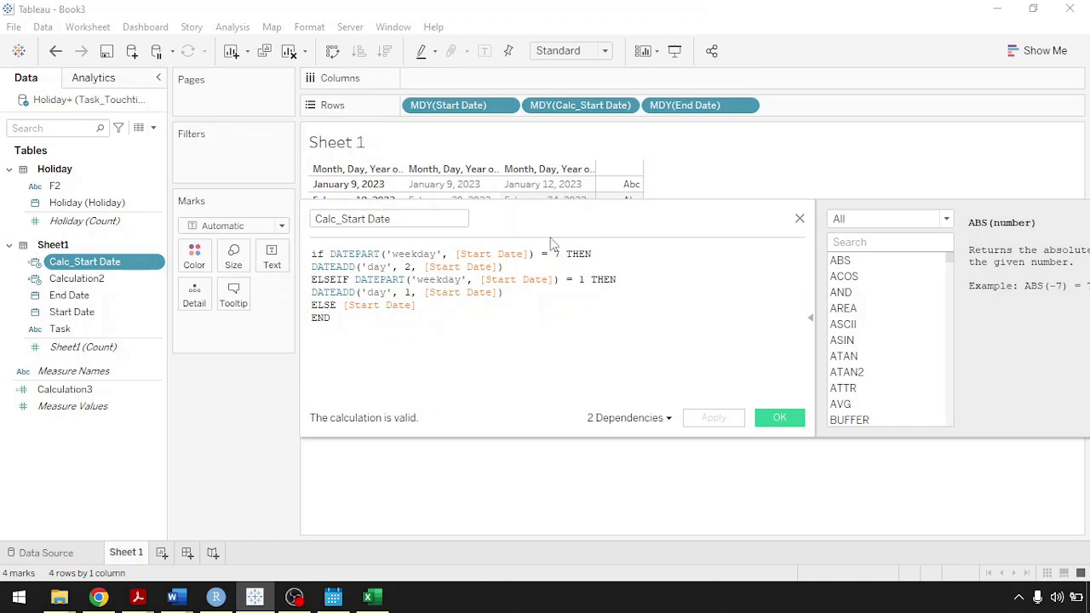
pyautogui.moveTo(548, 220); pyautogui.dragTo(552, 271)
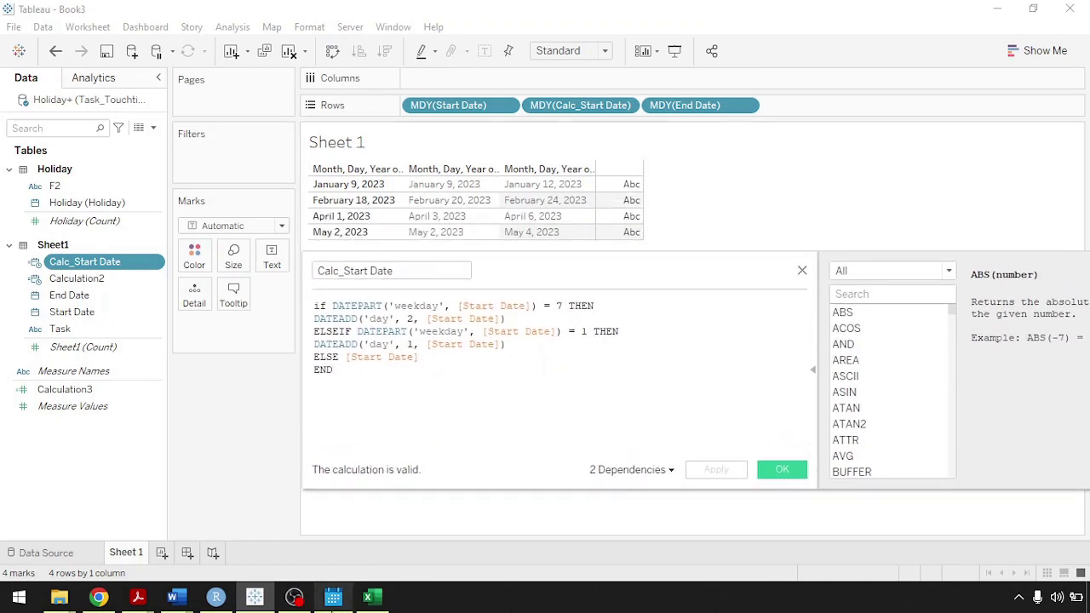
pyautogui.click(333, 596)
pyautogui.moveTo(700, 31); pyautogui.dragTo(538, 81)
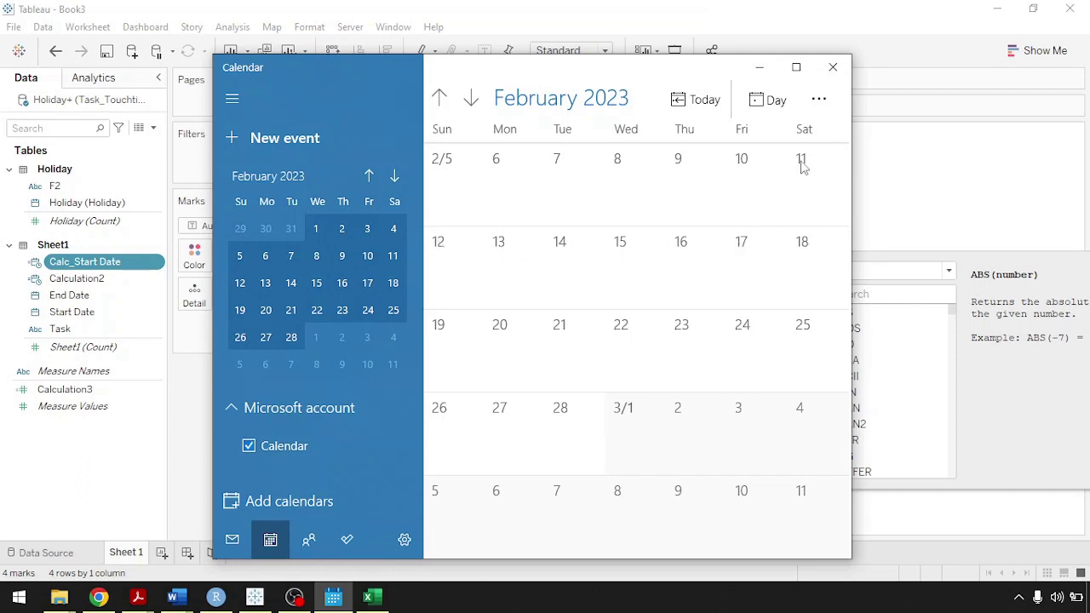
# - Go back to the Calc_Start Date editor in Tableau after viewing February 2023
pyautogui.click(991, 273)
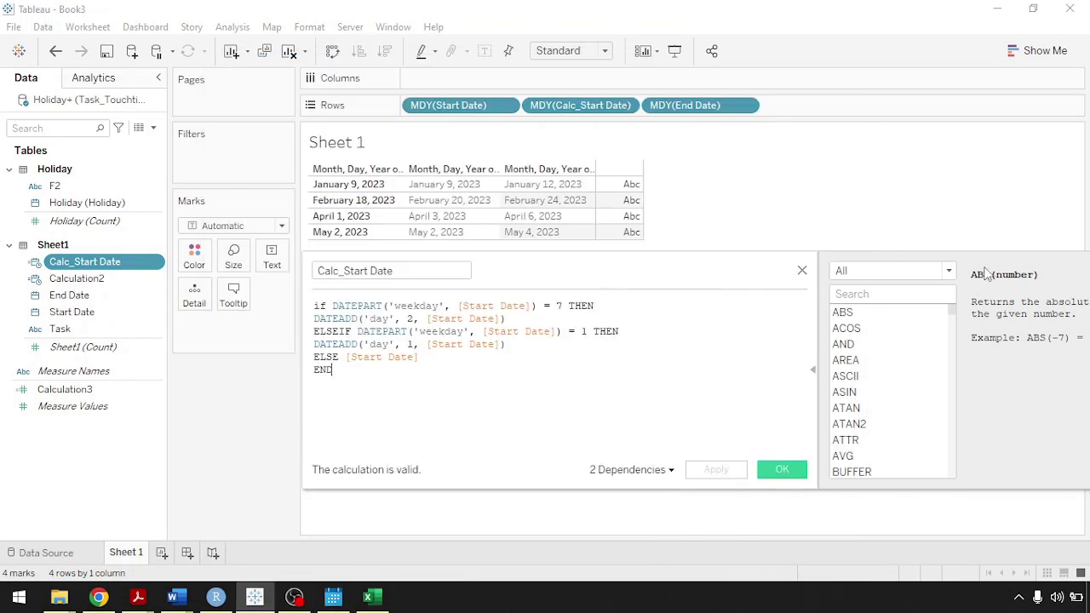
# - Highlight the Saturday number 7, DATEADD and its 'day' date part in the formula
pyautogui.doubleClick(559, 305)
pyautogui.click(351, 319)
pyautogui.doubleClick(348, 319)
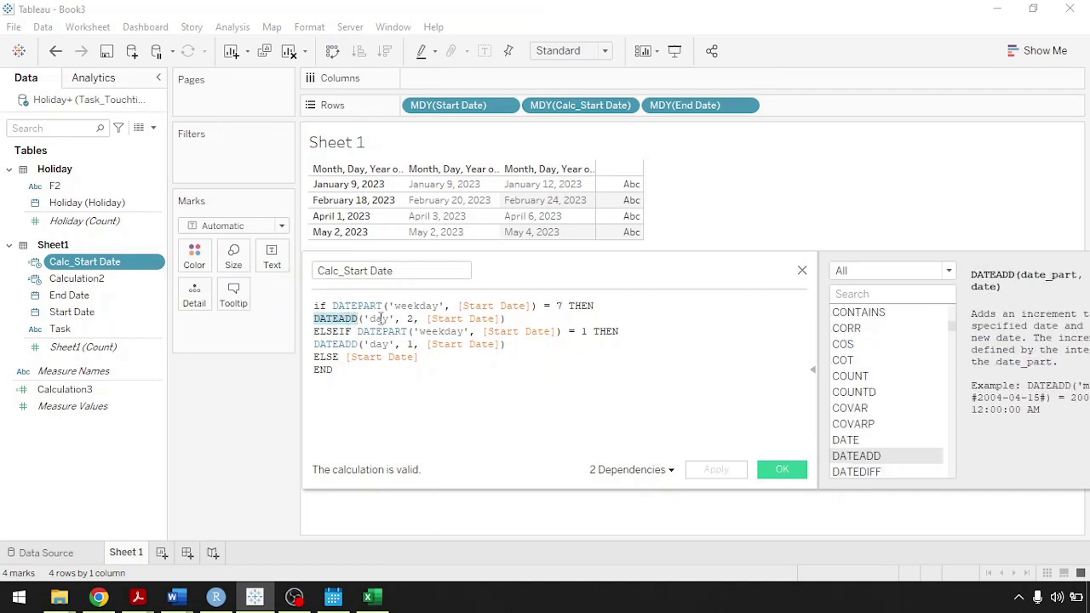
pyautogui.click(381, 319)
pyautogui.doubleClick(380, 318)
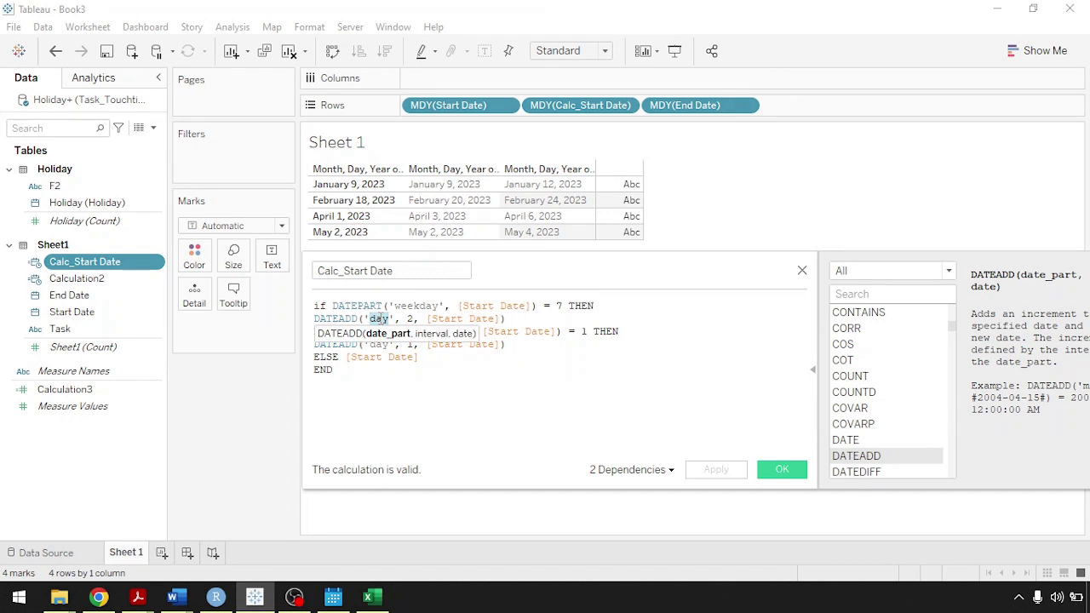
pyautogui.click(385, 318)
pyautogui.doubleClick(370, 318)
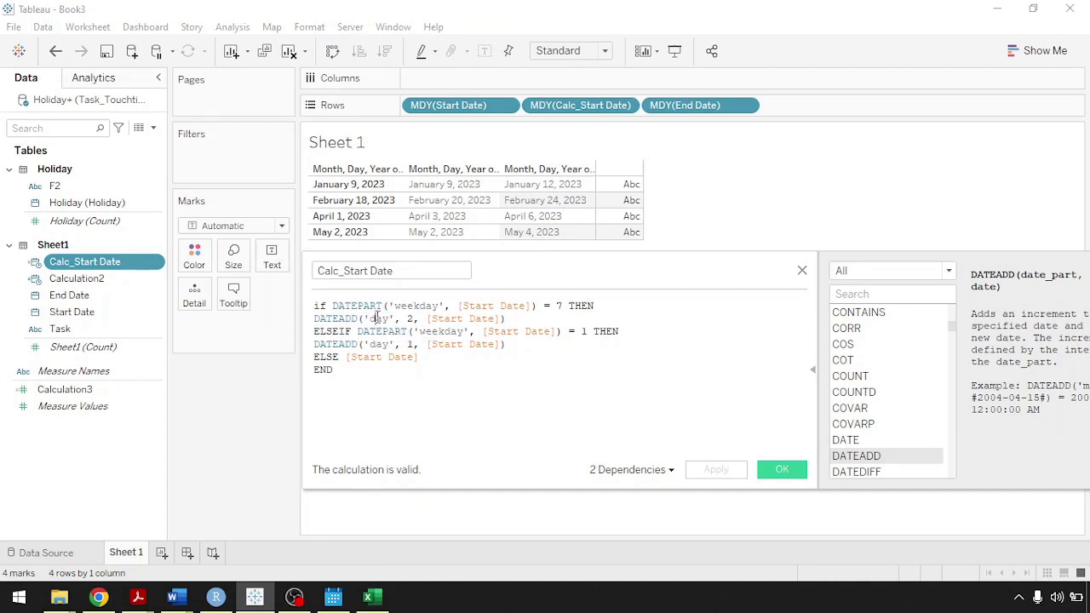
pyautogui.doubleClick(393, 318)
# - Point out the interval 2, the [Start Date] argument and DATEPART help, then reopen Calendar
pyautogui.click(410, 317)
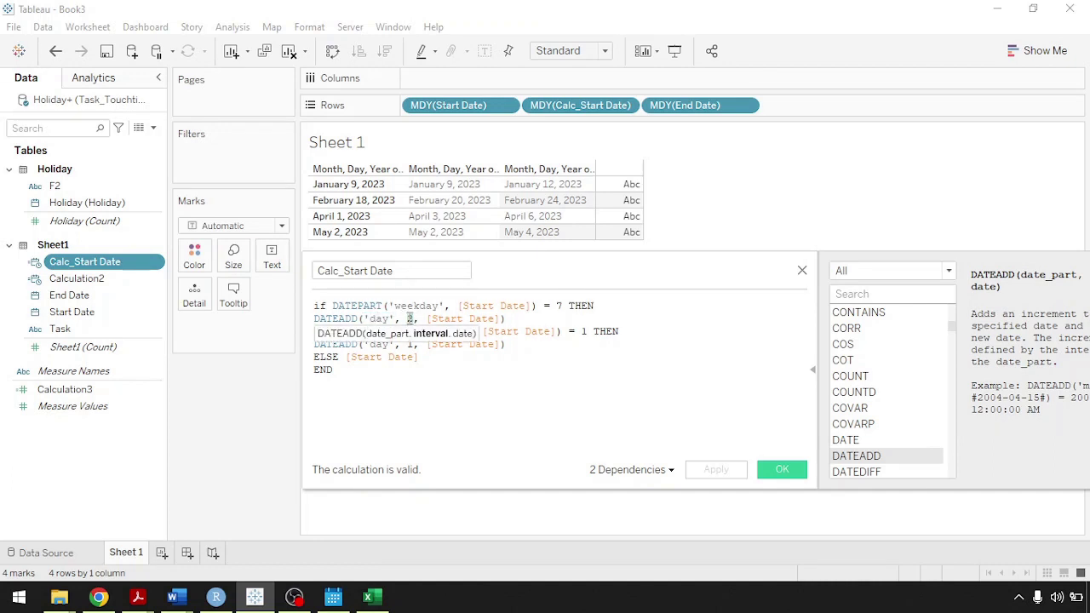
pyautogui.doubleClick(409, 317)
pyautogui.click(488, 317)
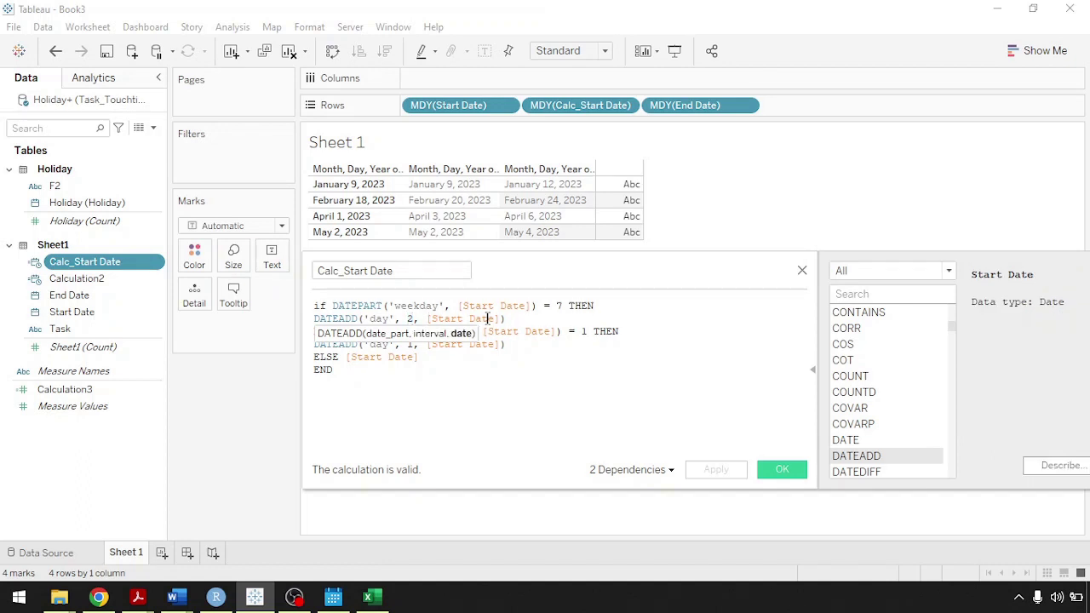
pyautogui.click(522, 317)
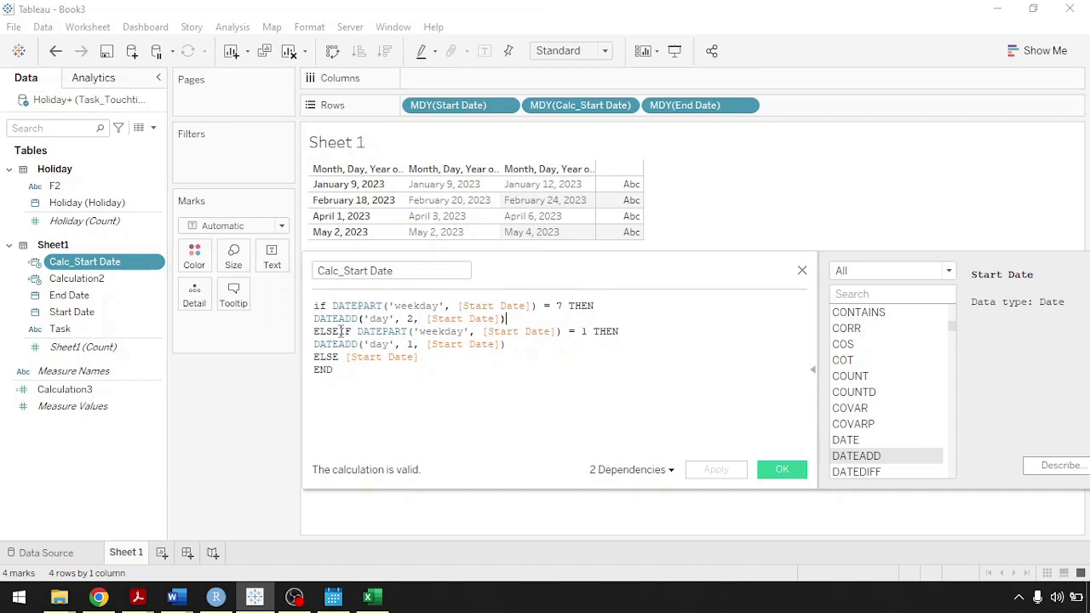
pyautogui.click(390, 330)
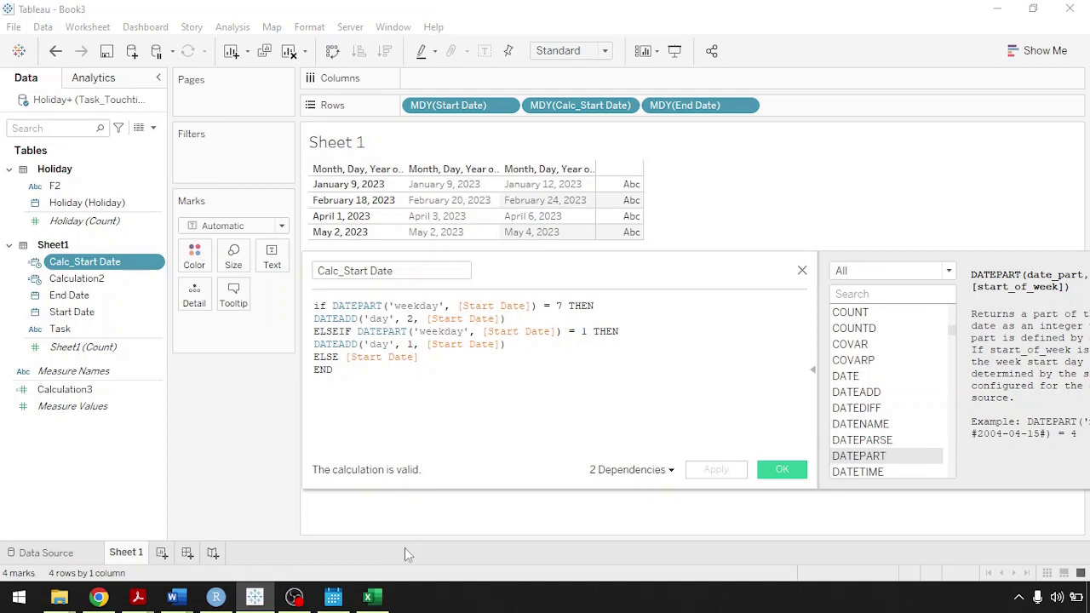
pyautogui.click(333, 596)
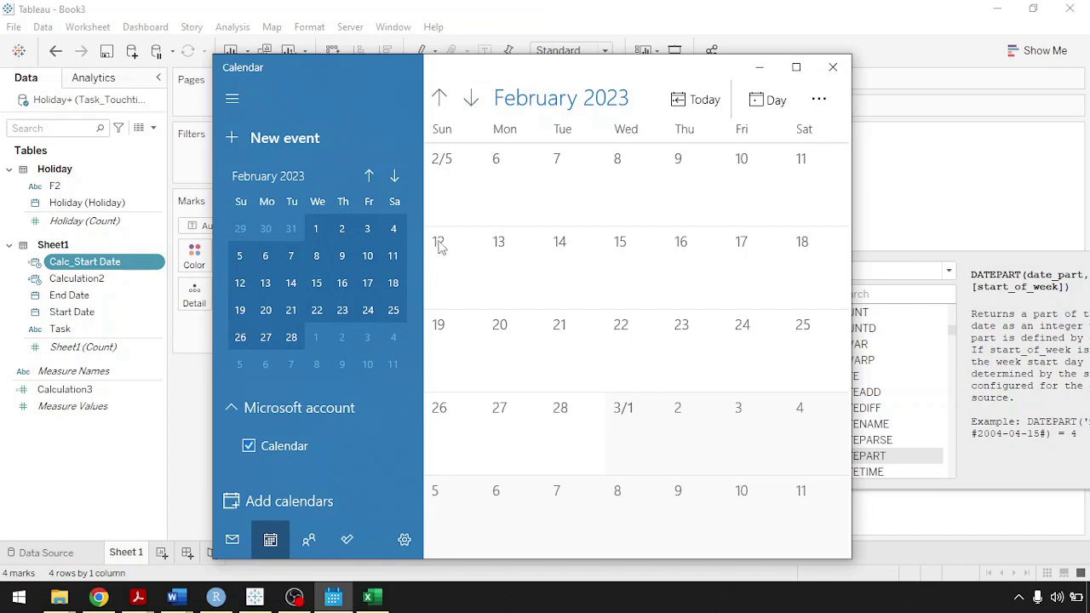
# - Move Calendar to the right so the formula shows, and return to the Tableau editor
pyautogui.moveTo(545, 75); pyautogui.dragTo(891, 78)
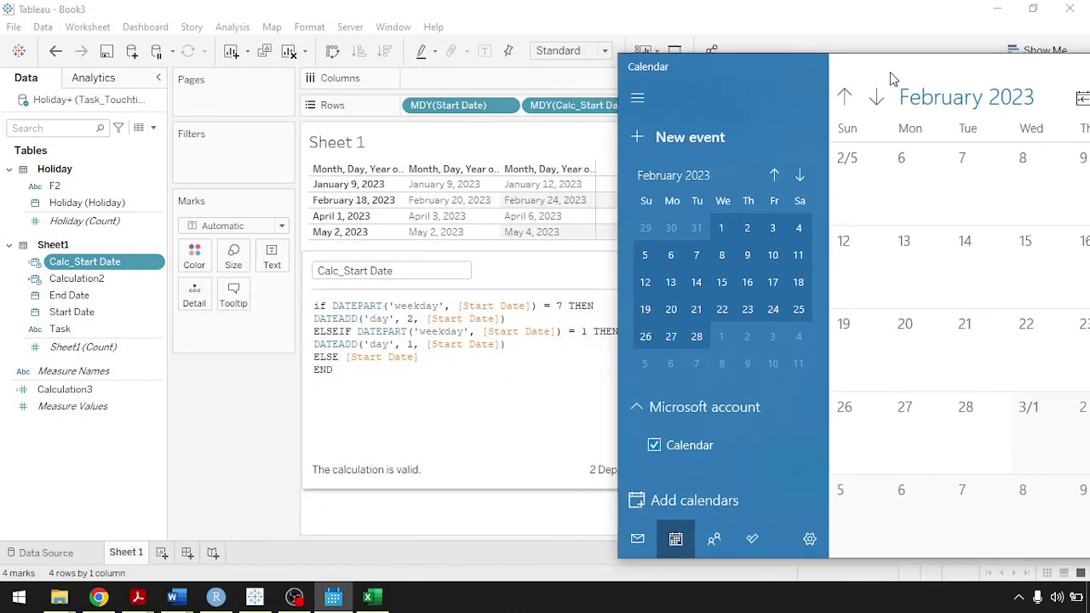
pyautogui.click(519, 359)
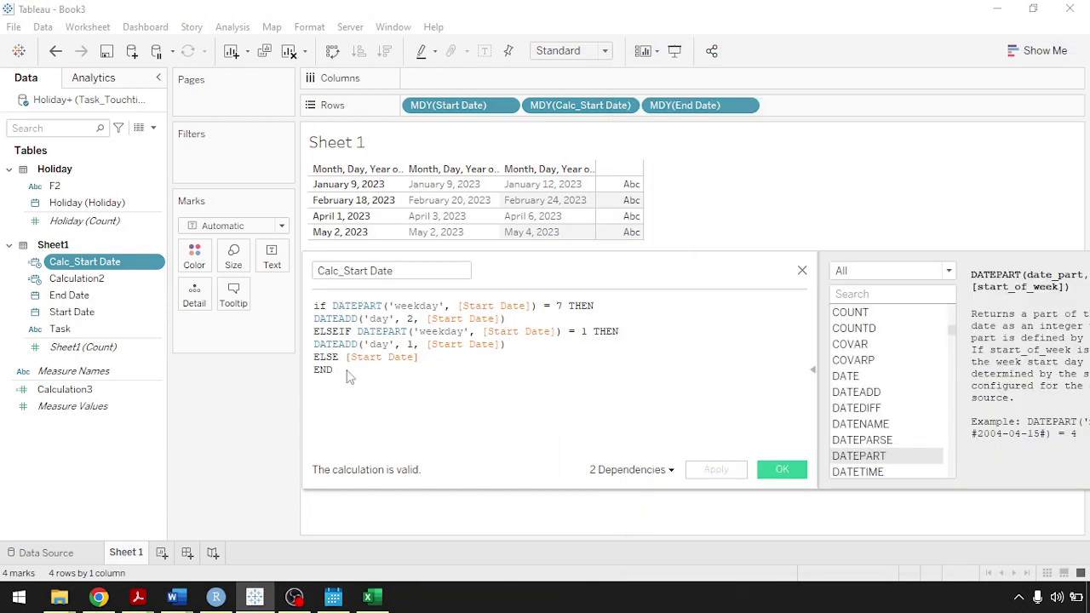
# - Review the line-4 DATEADD with 'day' and interval 1 against the February 2023 calendar
pyautogui.doubleClick(339, 345)
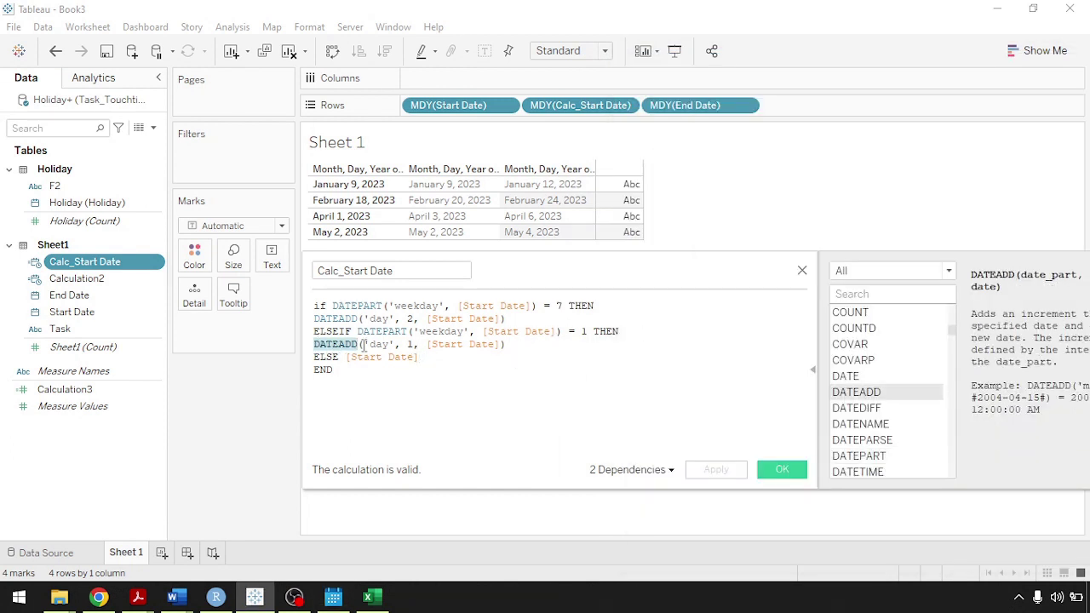
pyautogui.doubleClick(381, 345)
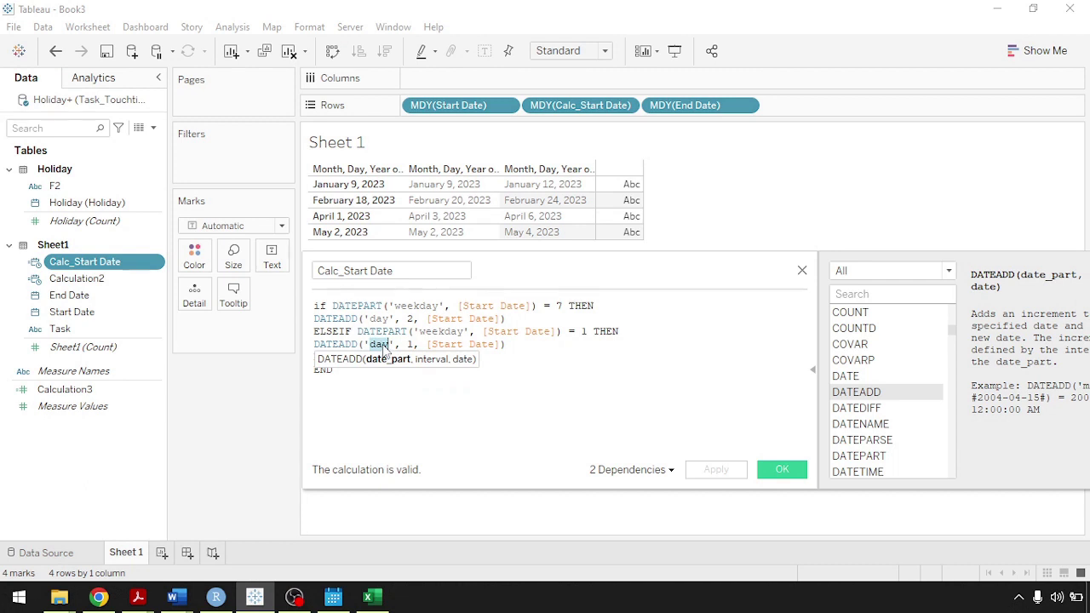
pyautogui.click(411, 344)
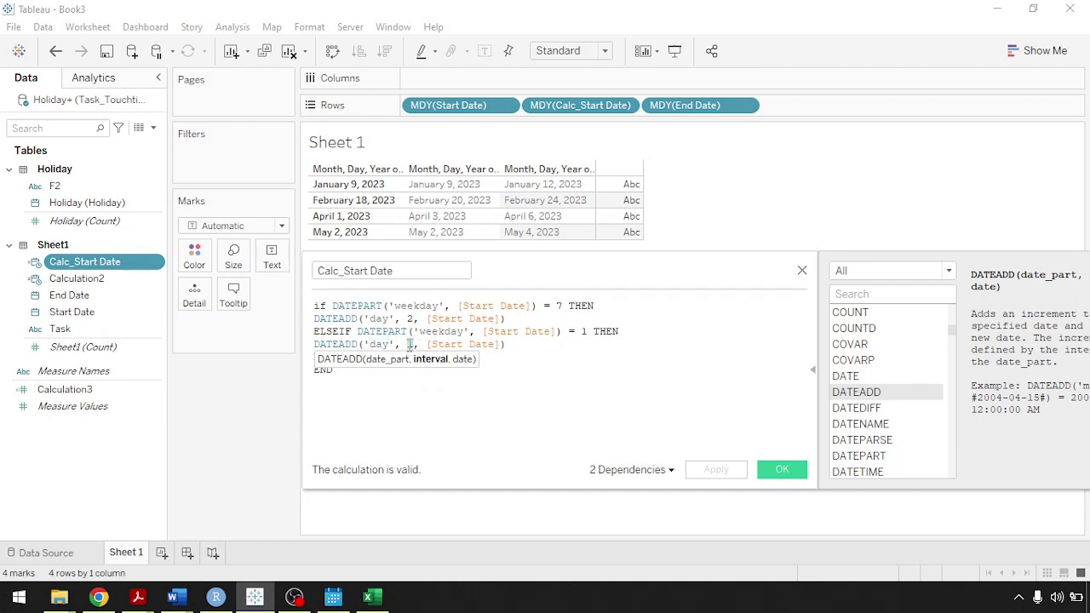
pyautogui.click(333, 596)
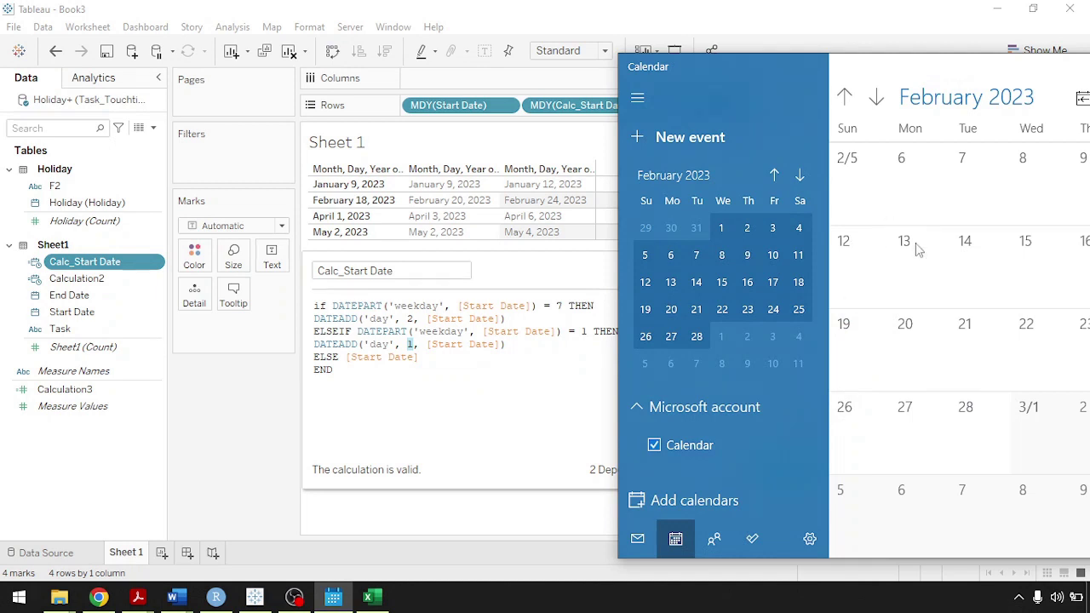
pyautogui.moveTo(910, 73); pyautogui.dragTo(656, 81)
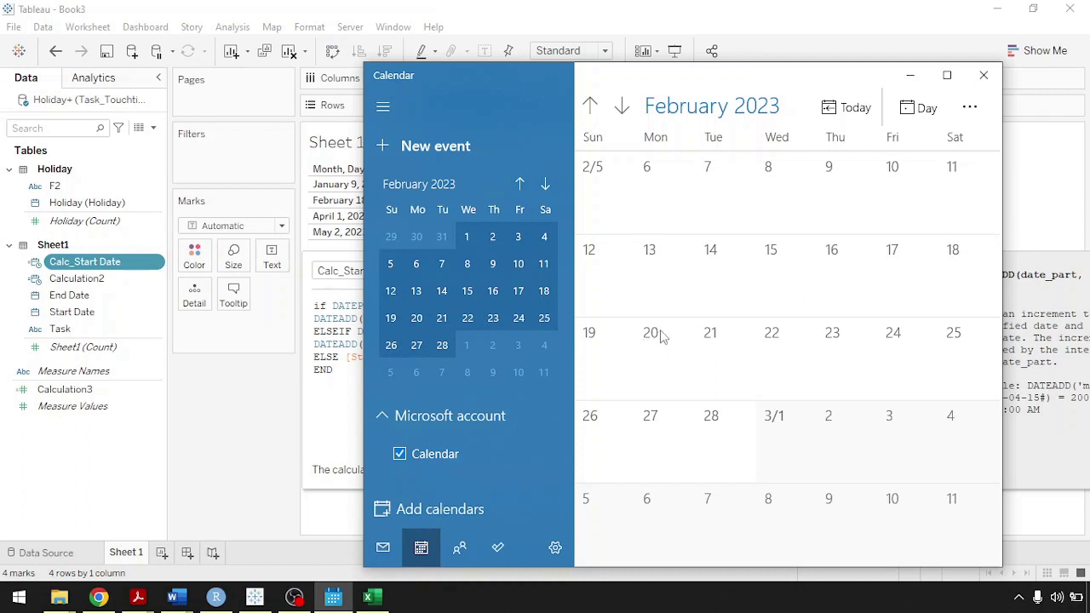
pyautogui.click(321, 330)
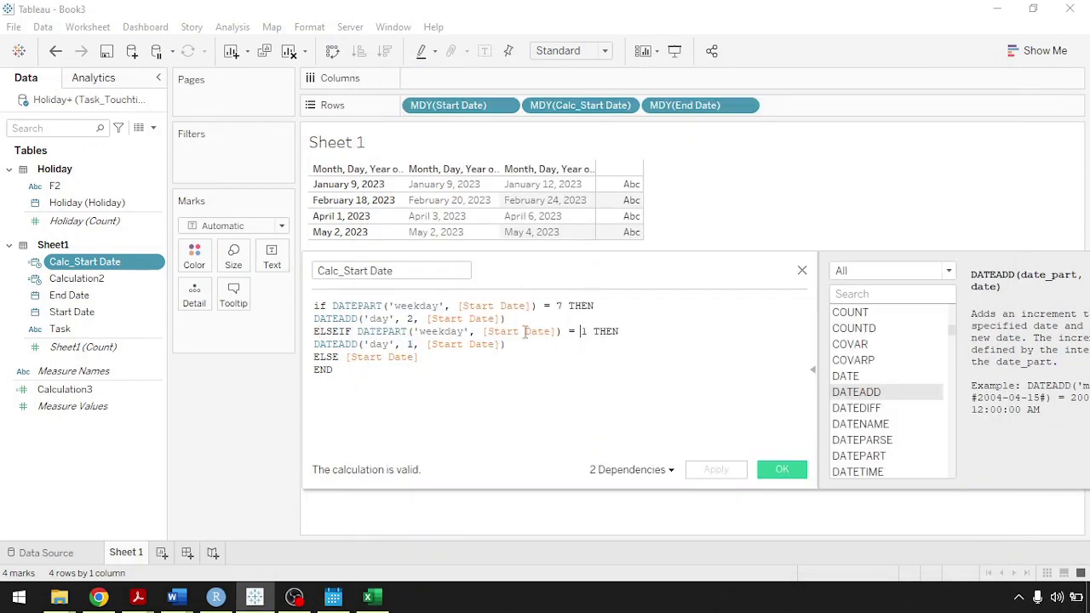
# - Walk through the Saturday and Sunday branches and the Start Date ELSE fallback, then save the calculation
pyautogui.doubleClick(383, 345)
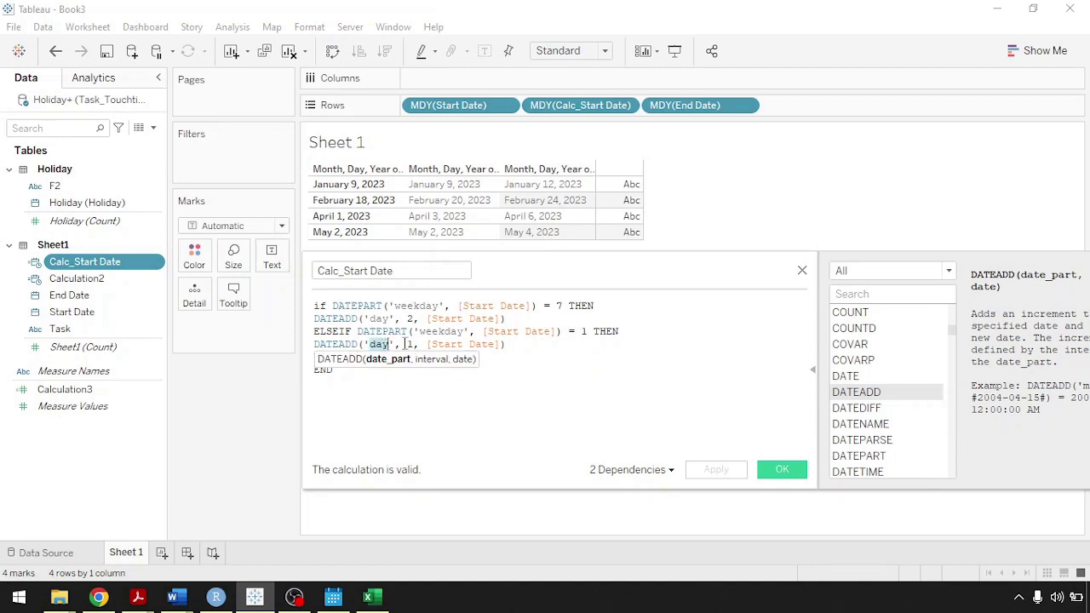
pyautogui.click(412, 344)
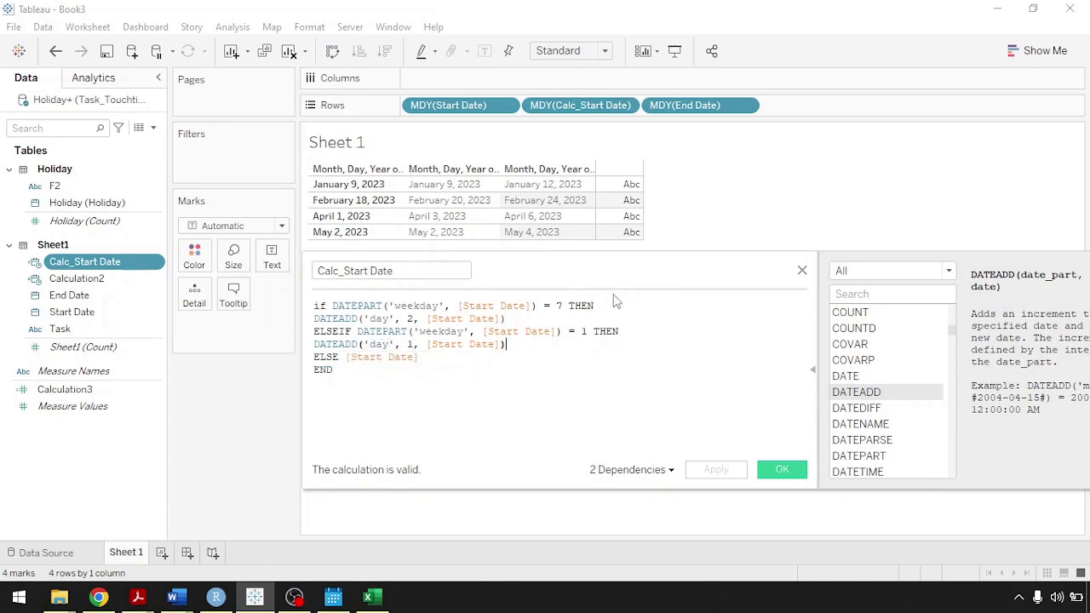
pyautogui.moveTo(621, 307); pyautogui.dragTo(290, 306)
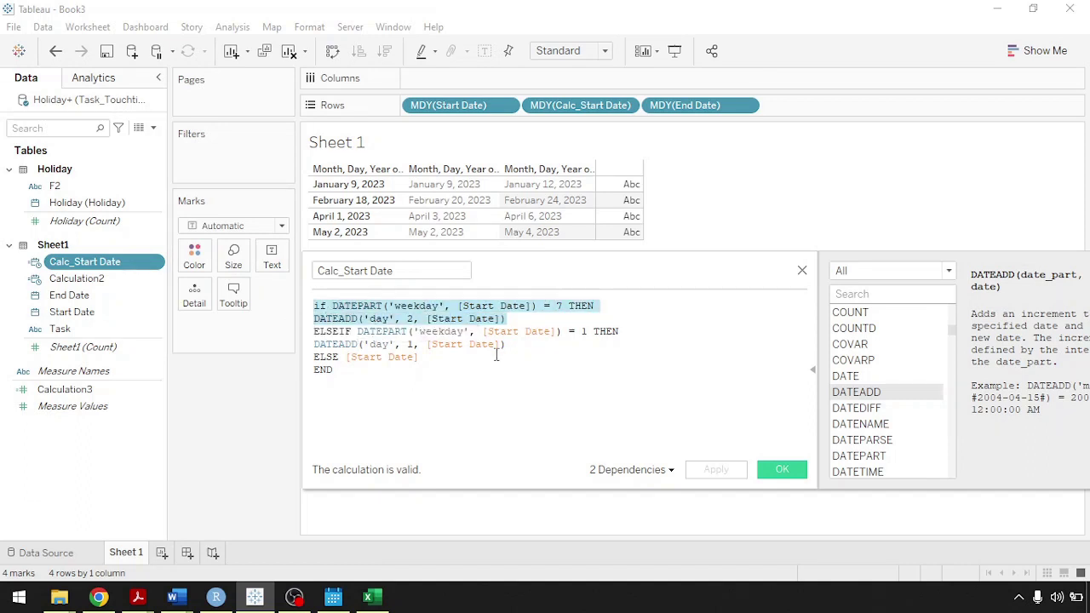
pyautogui.moveTo(519, 351); pyautogui.dragTo(302, 332)
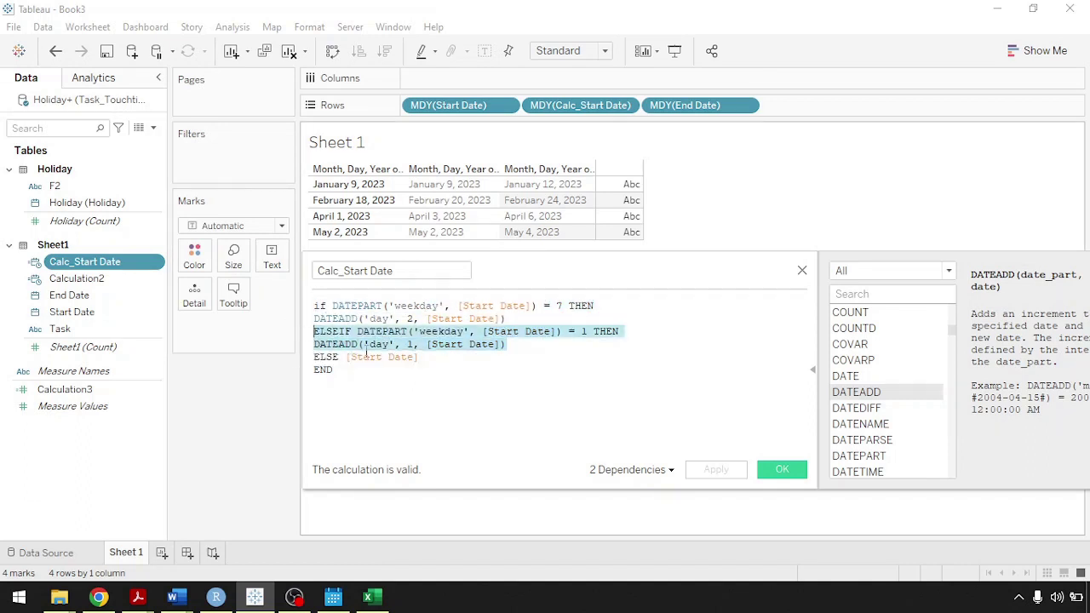
pyautogui.click(459, 364)
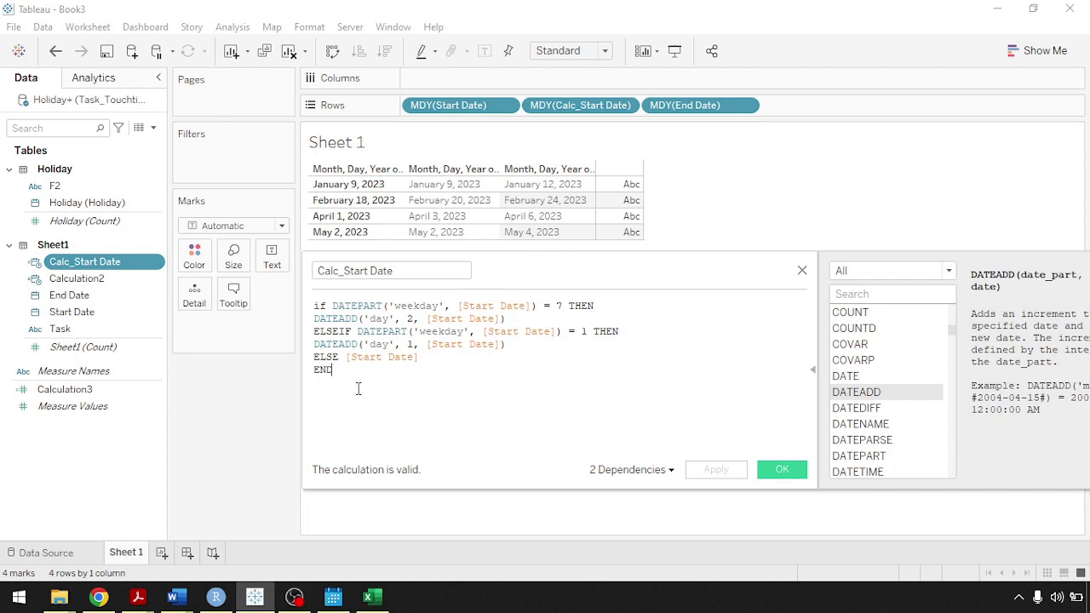
pyautogui.doubleClick(405, 358)
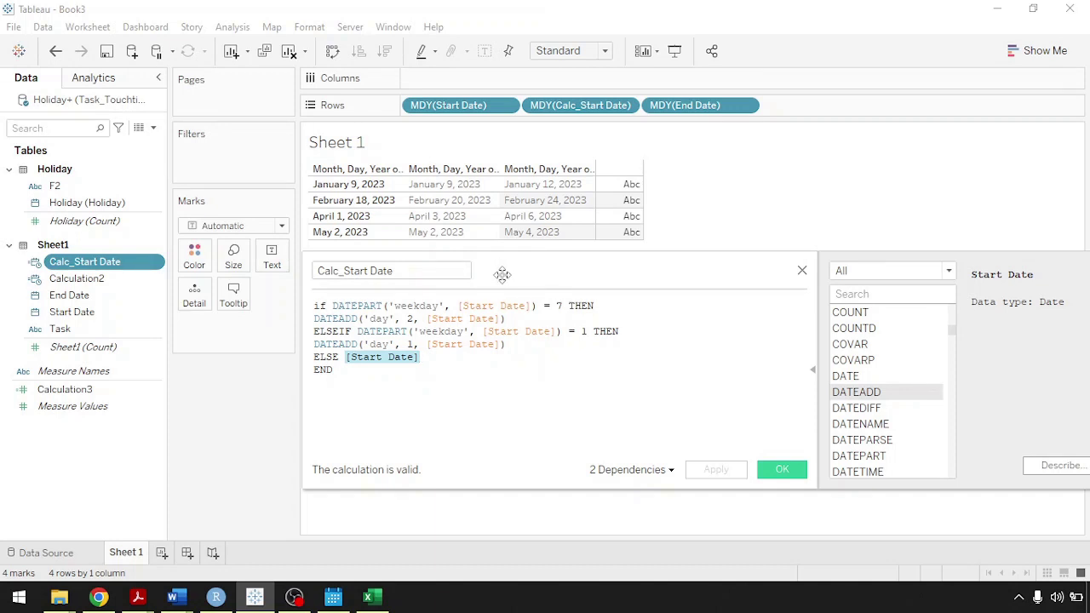
pyautogui.click(785, 470)
pyautogui.click(77, 277)
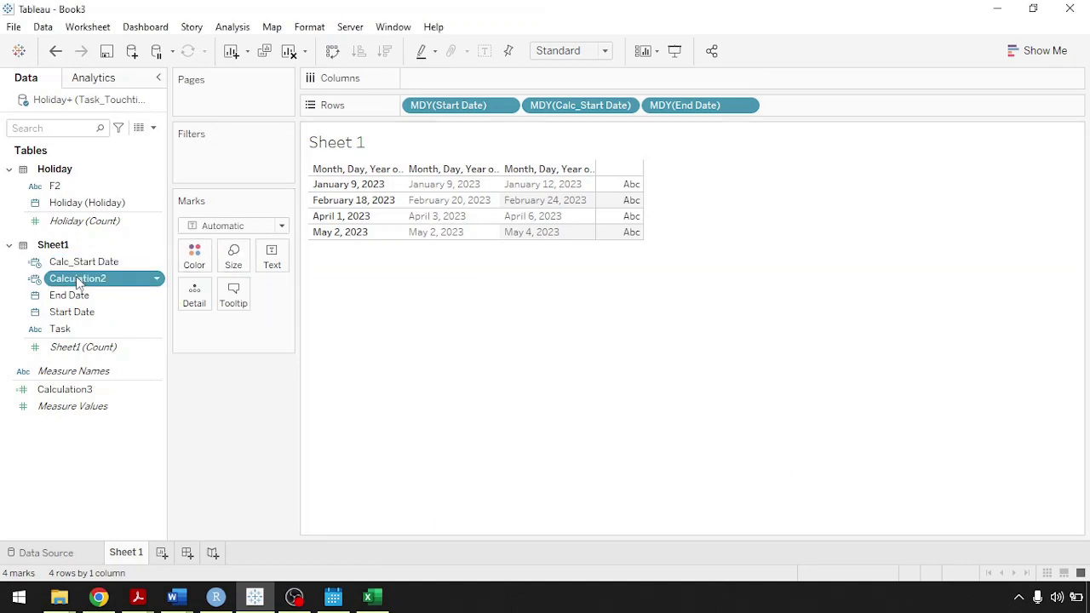
# - Replace the Calculation2 field name with Calc_End_Date in the Data pane
pyautogui.rightClick(77, 279)
pyautogui.click(128, 149)
pyautogui.click(72, 295)
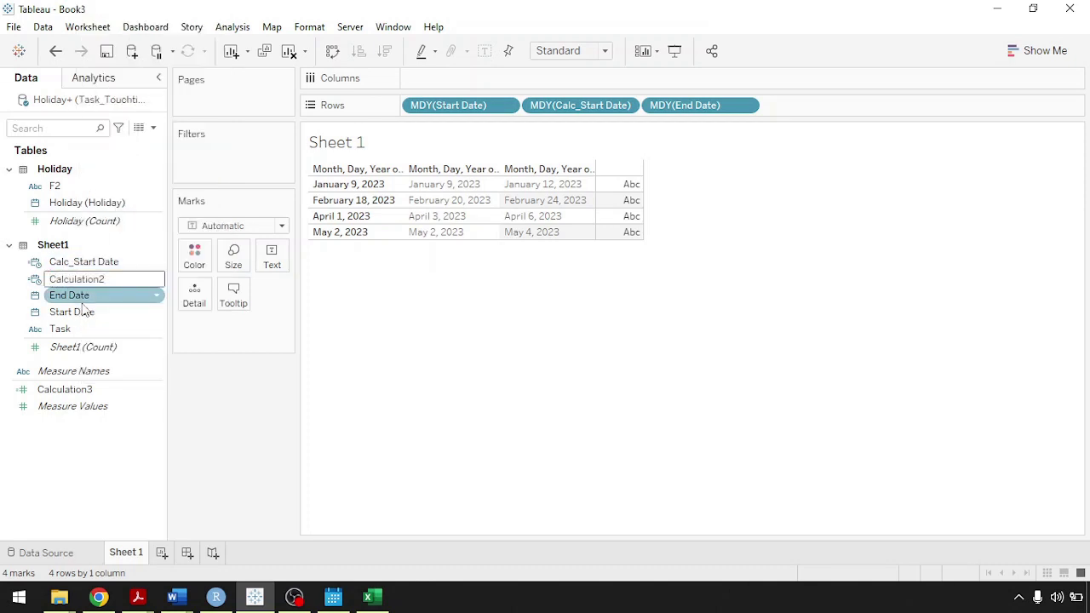
pyautogui.click(2, 266)
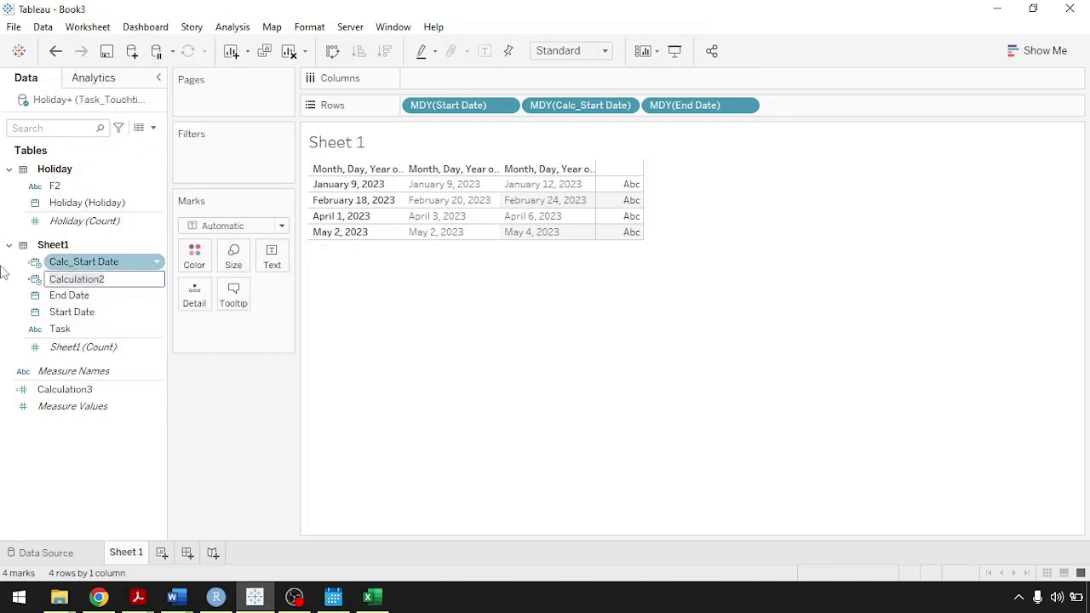
pyautogui.hotkey('ctrl', 'a')
pyautogui.write('Cal')
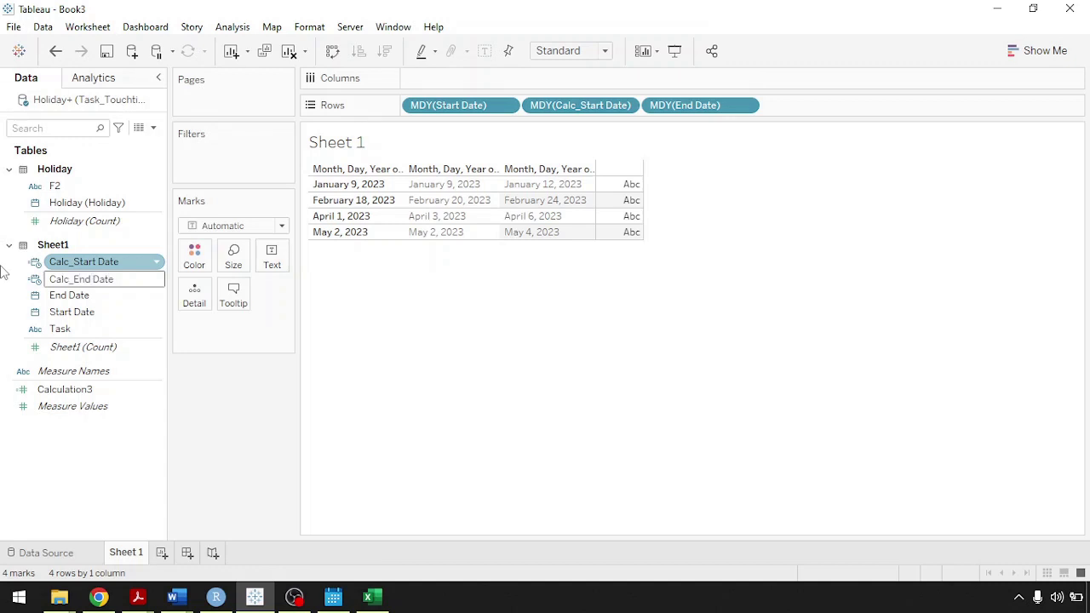
pyautogui.press('Return')
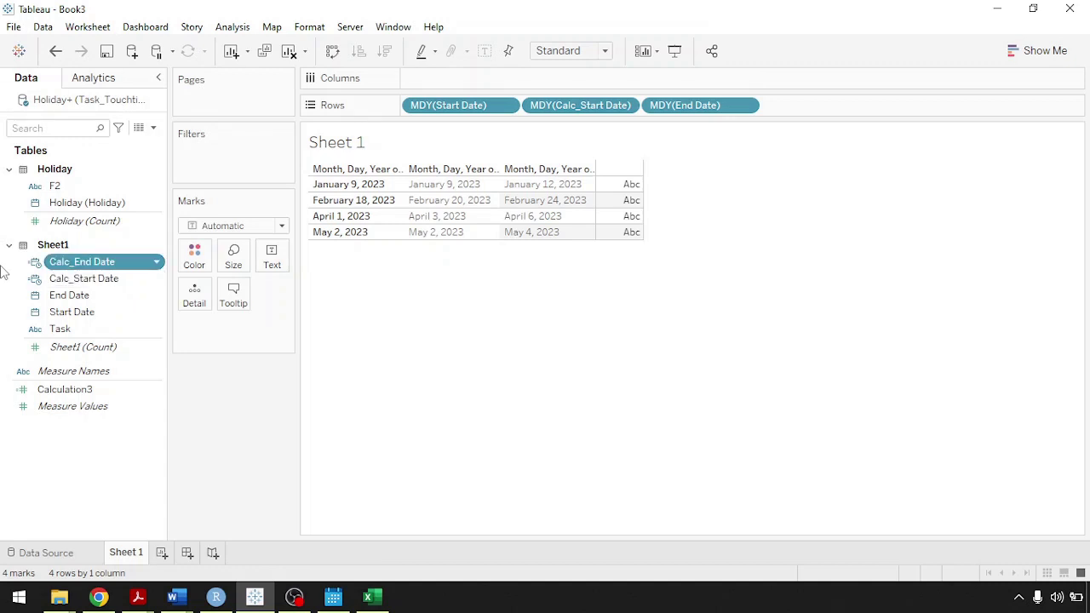
pyautogui.rightClick(101, 257)
pyautogui.click(132, 114)
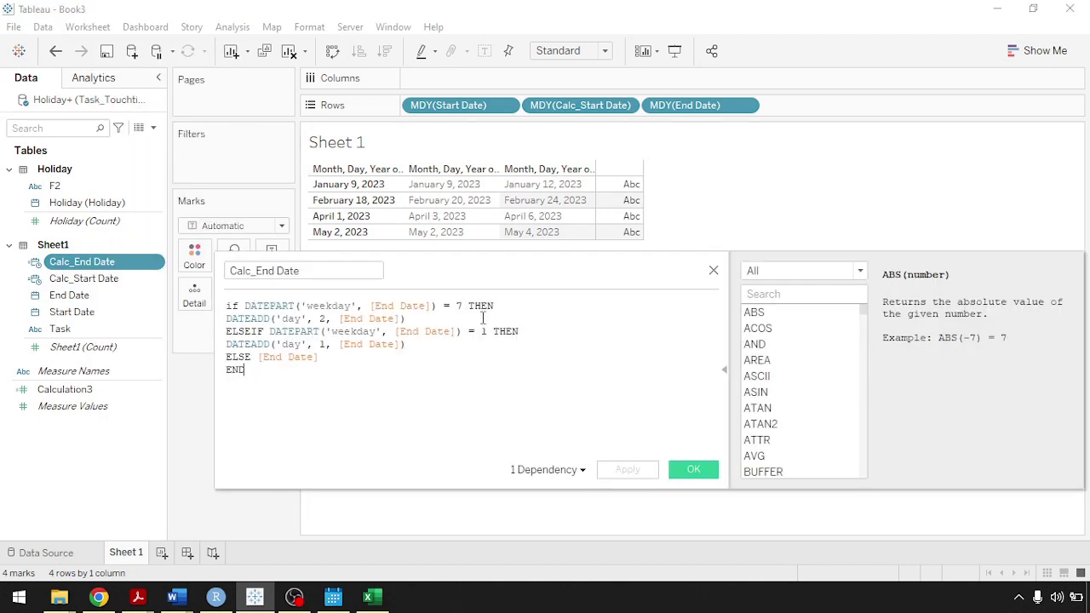
pyautogui.doubleClick(258, 305)
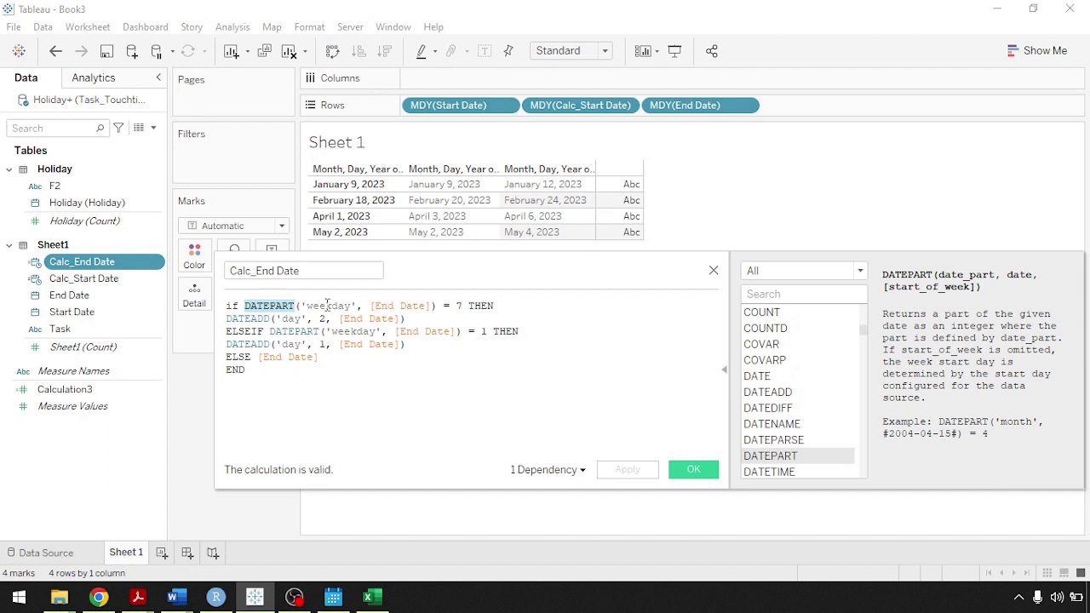
pyautogui.doubleClick(327, 305)
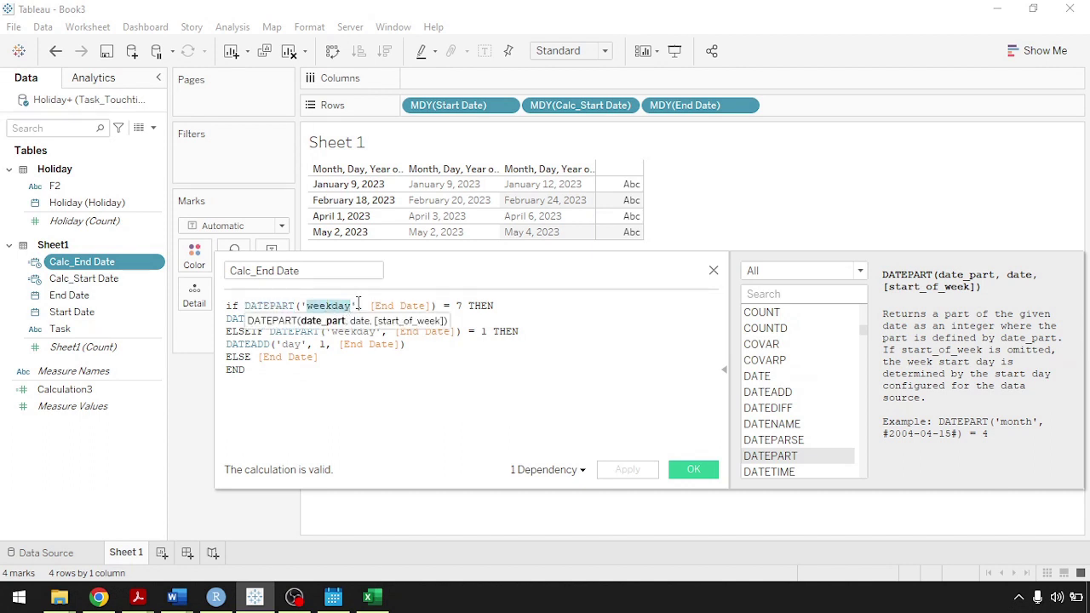
pyautogui.click(561, 369)
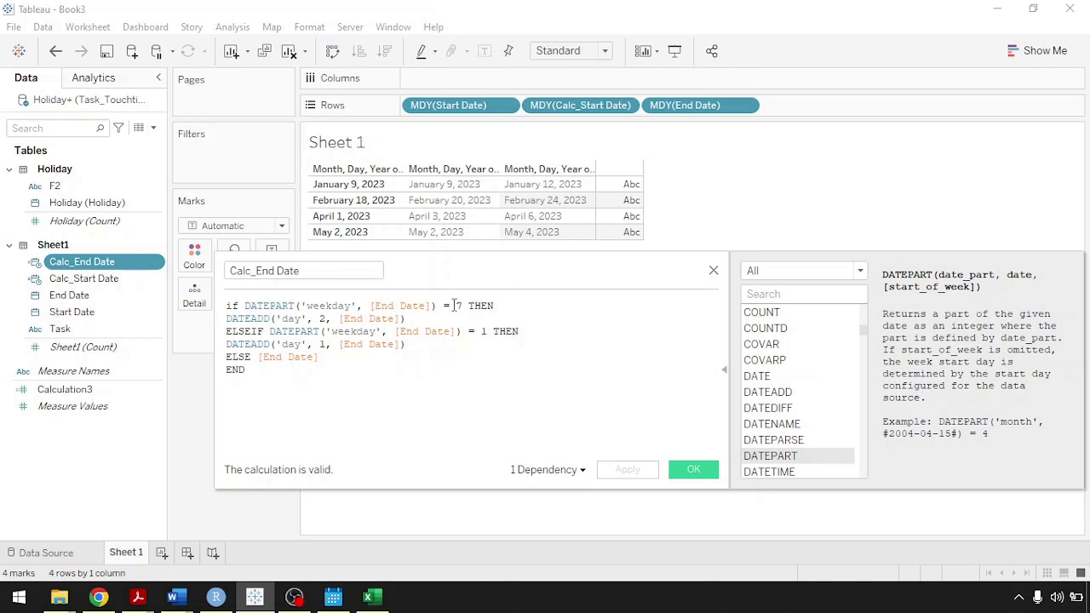
pyautogui.click(333, 596)
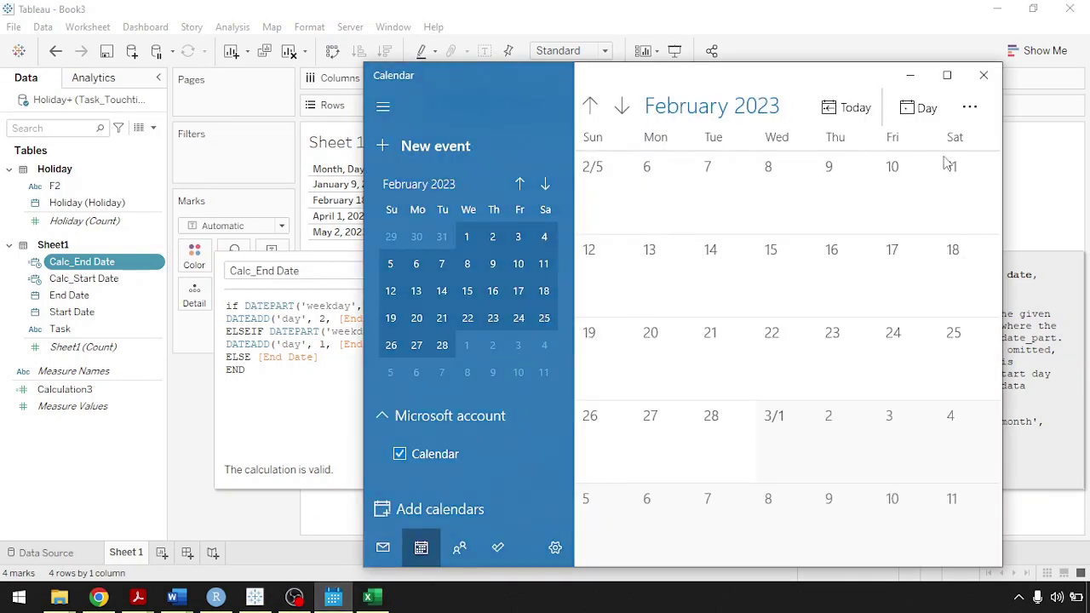
pyautogui.click(316, 359)
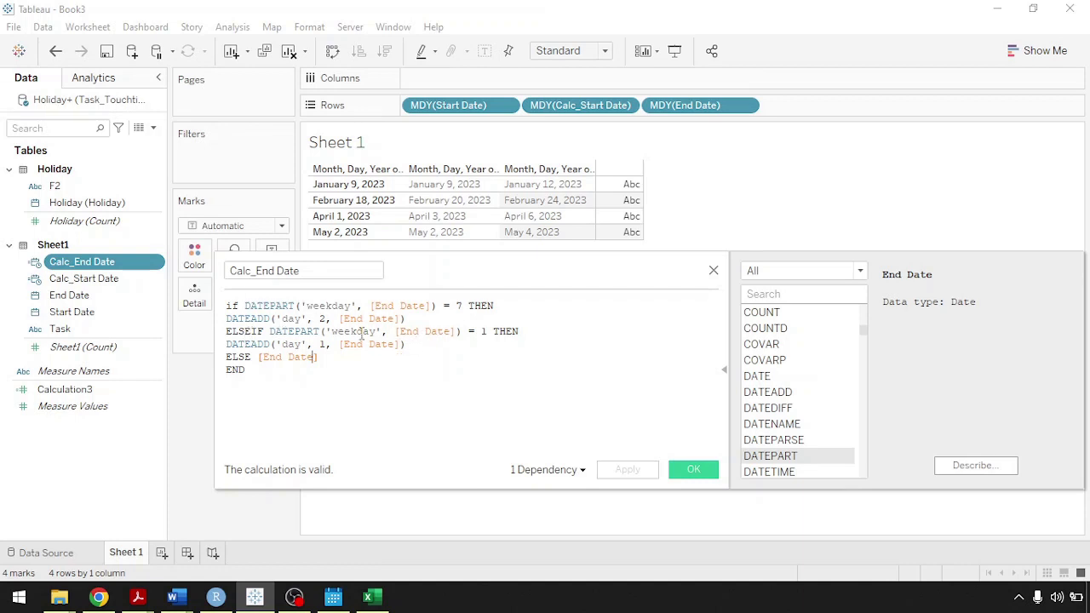
pyautogui.doubleClick(485, 332)
pyautogui.click(460, 308)
pyautogui.doubleClick(322, 318)
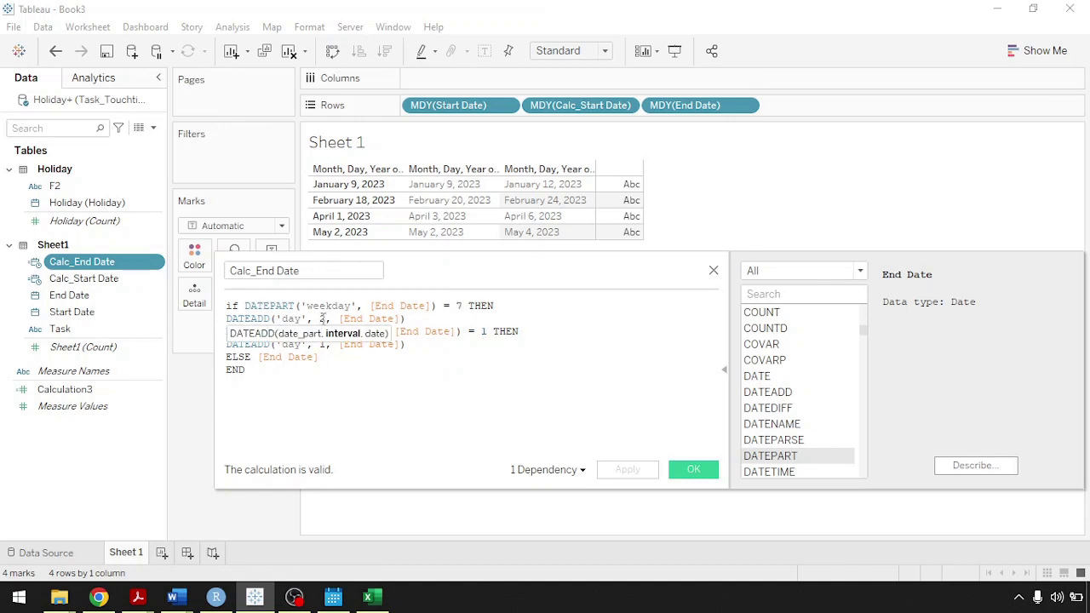
pyautogui.doubleClick(482, 331)
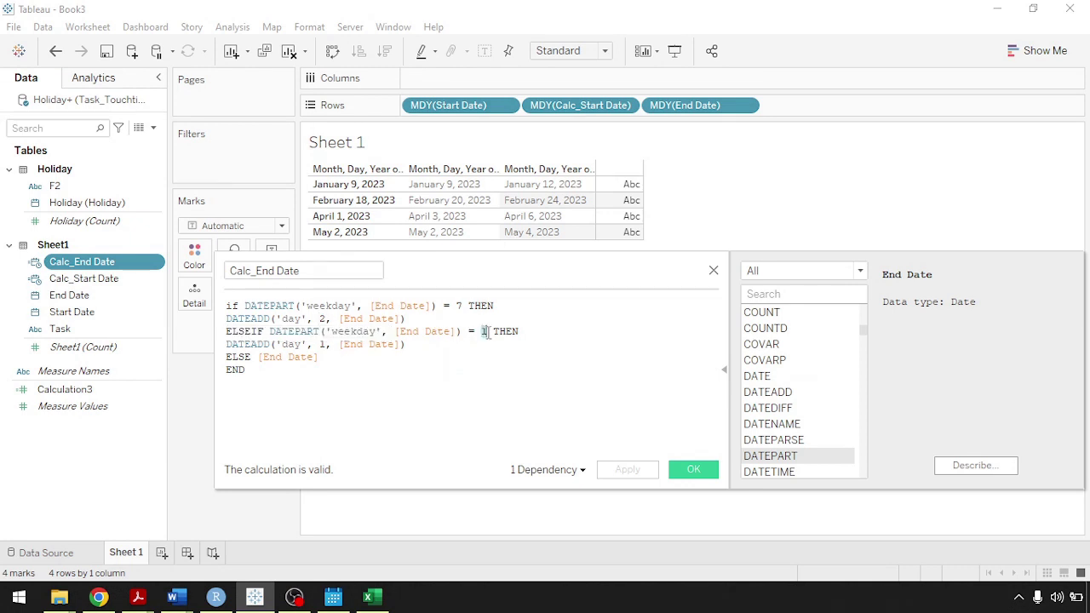
pyautogui.doubleClick(323, 344)
pyautogui.moveTo(319, 357); pyautogui.dragTo(255, 356)
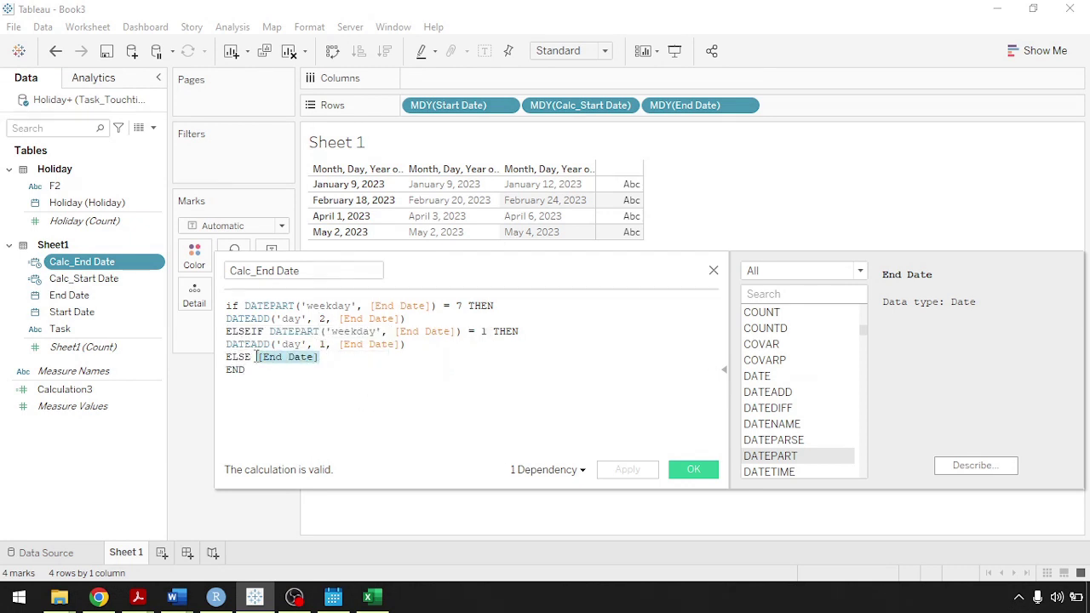
pyautogui.click(333, 359)
pyautogui.click(693, 469)
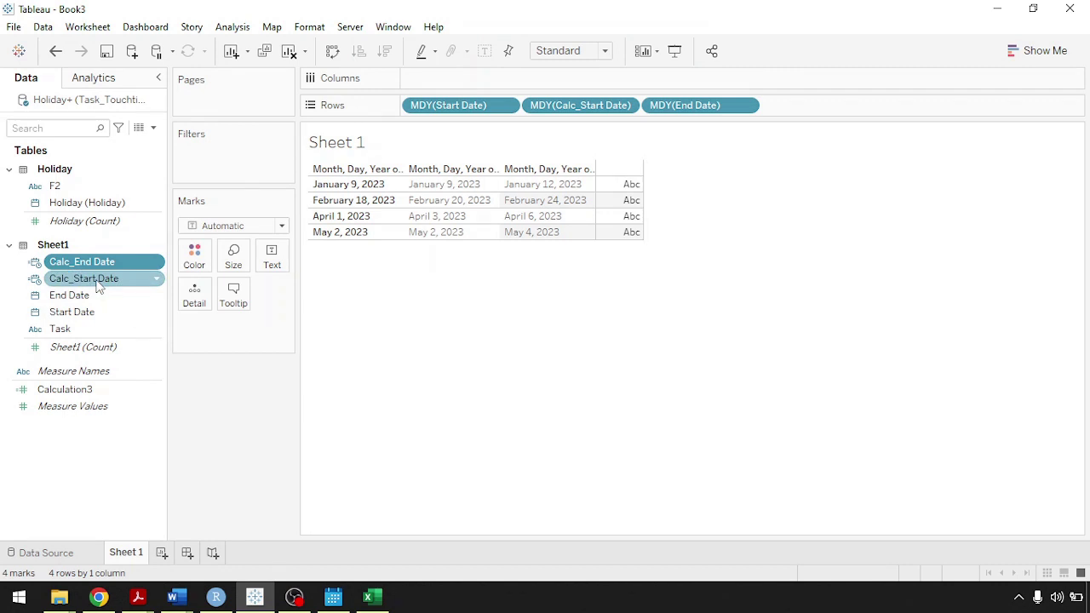
pyautogui.moveTo(94, 263); pyautogui.dragTo(804, 107)
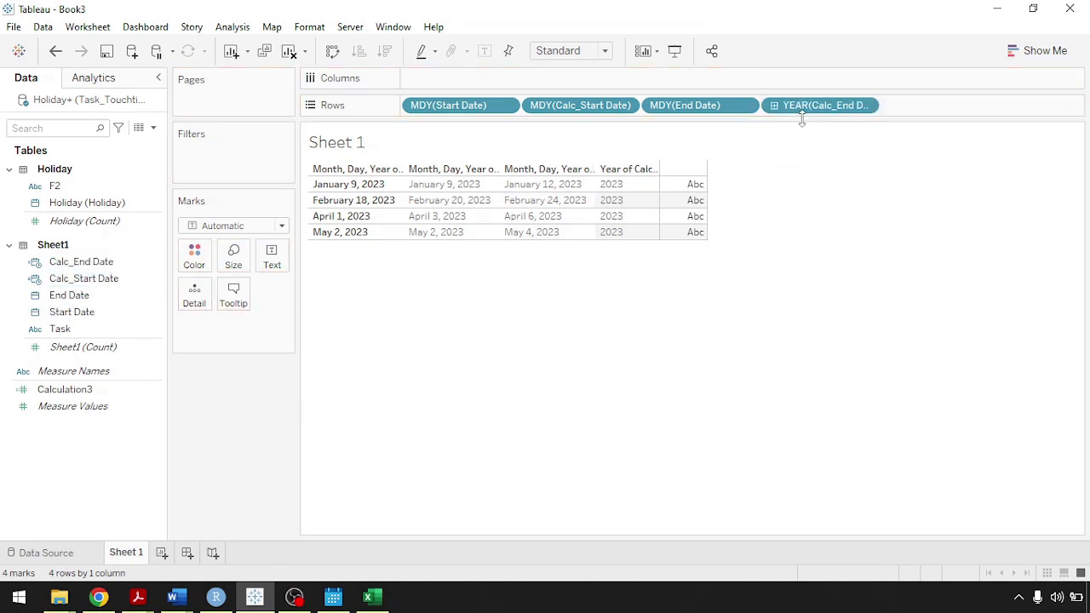
# - Show Calc_End_Date as a custom Month / Day / Year date, then bring up the calendar
pyautogui.click(864, 104)
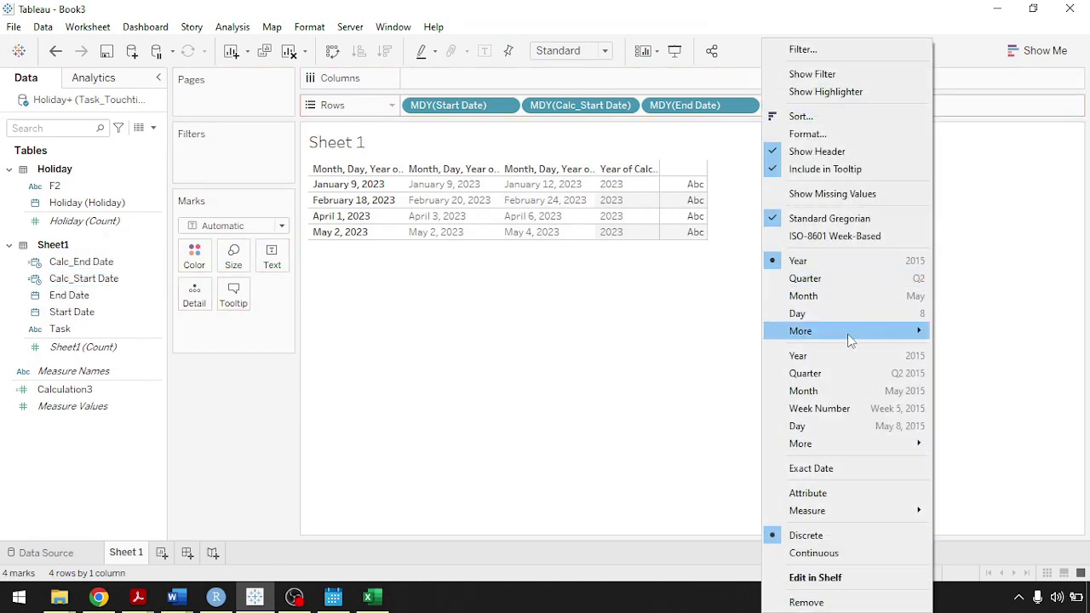
pyautogui.moveTo(847, 331)
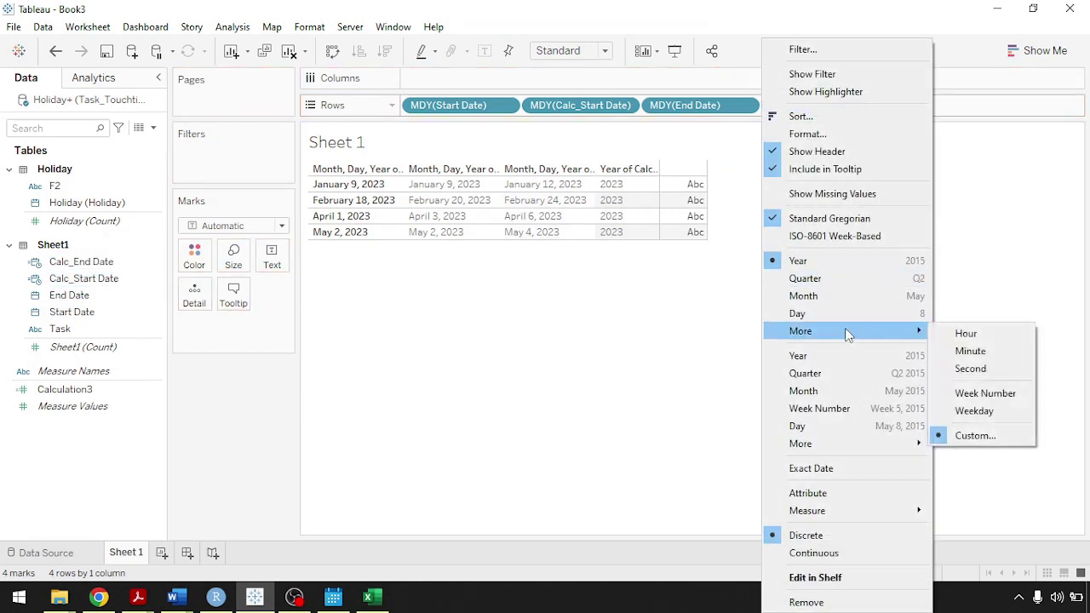
pyautogui.click(974, 435)
pyautogui.click(554, 278)
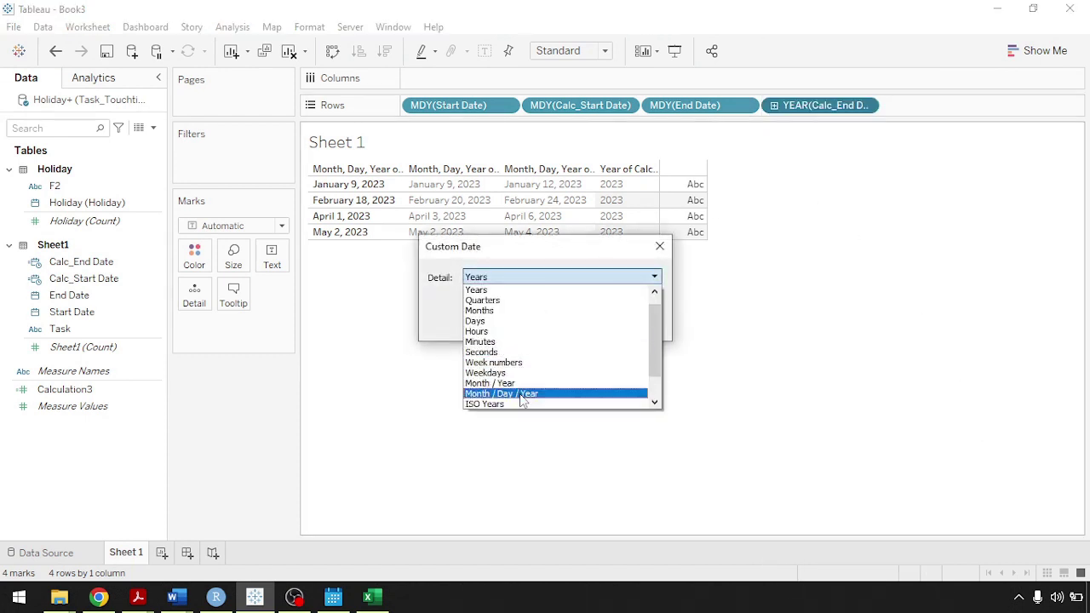
pyautogui.click(523, 393)
pyautogui.click(567, 322)
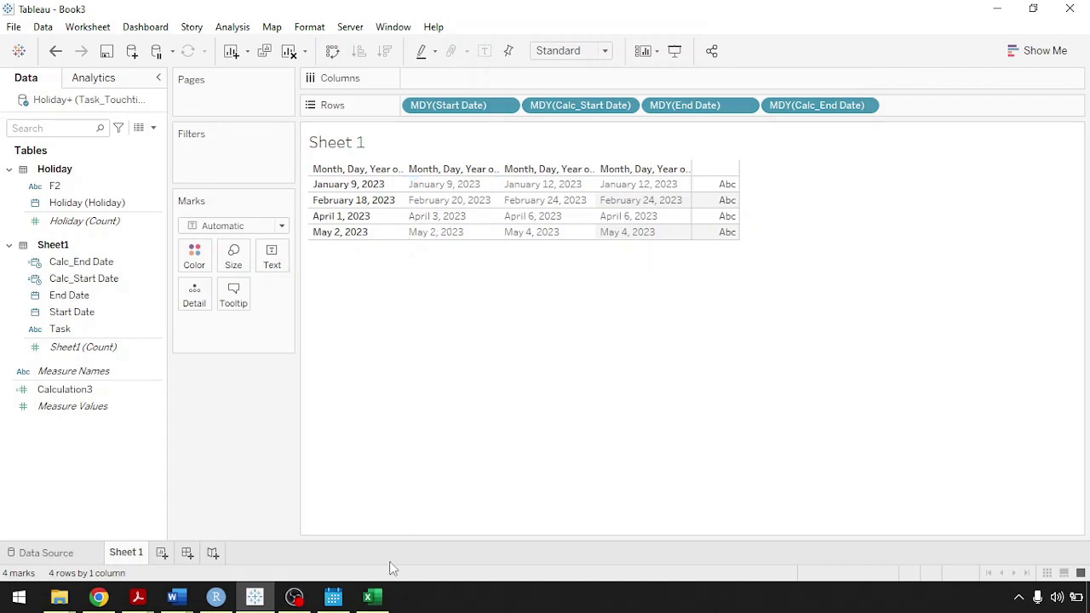
pyautogui.click(332, 598)
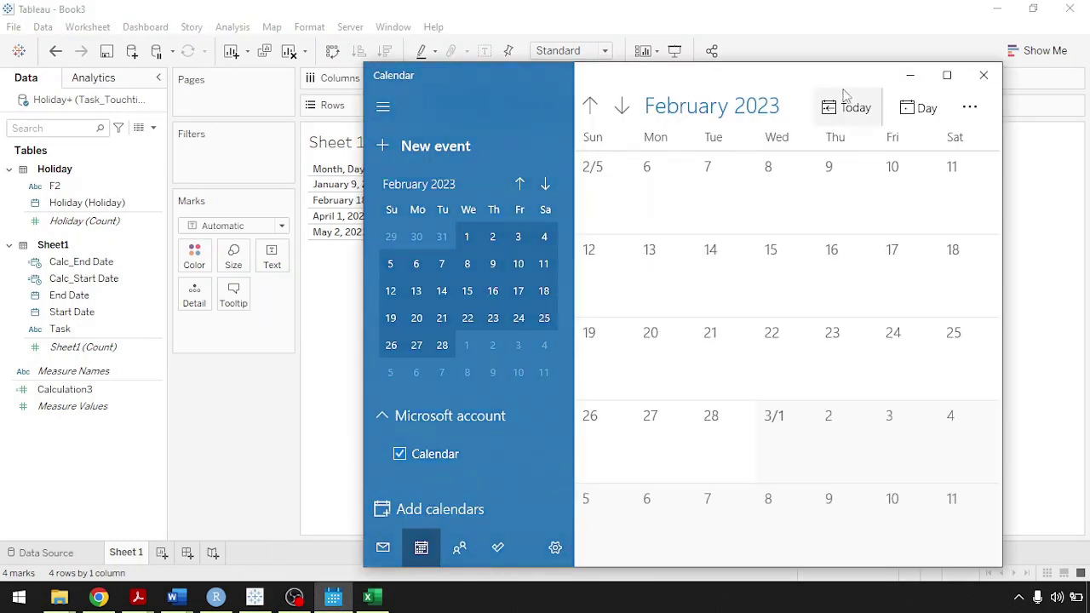
# - Page the calendar ahead to April 2023, back to February, and reposition its window
pyautogui.click(622, 106)
pyautogui.click(621, 108)
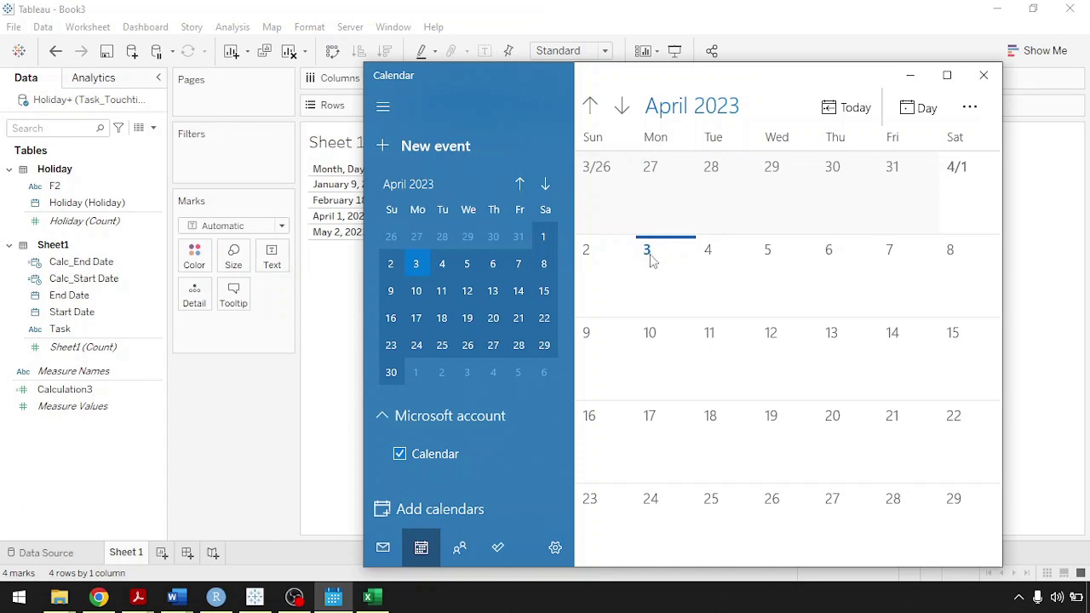
pyautogui.moveTo(723, 77); pyautogui.dragTo(879, 75)
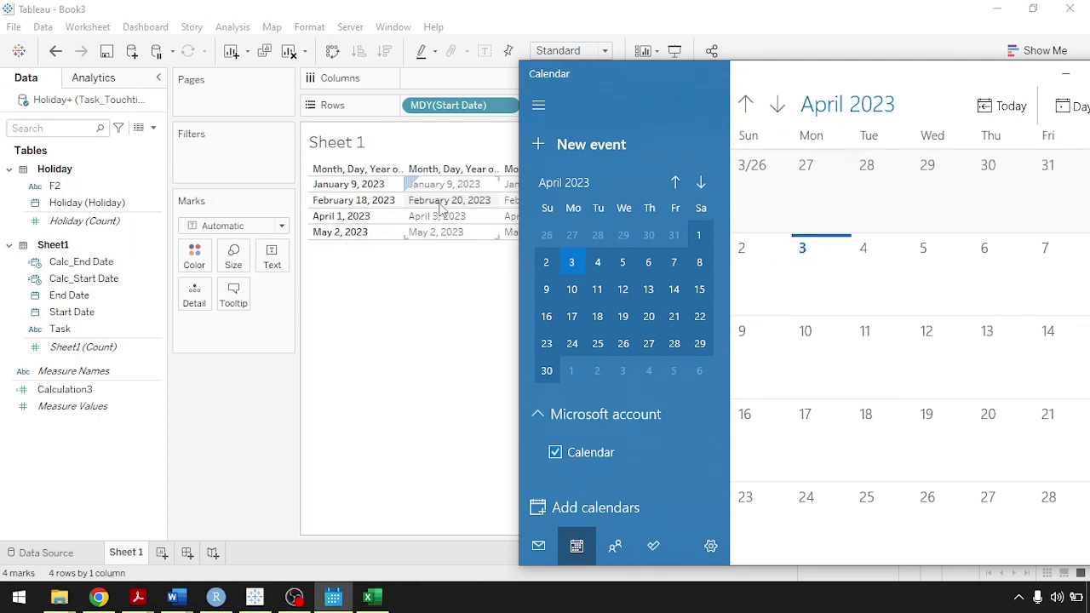
pyautogui.click(748, 109)
pyautogui.click(747, 107)
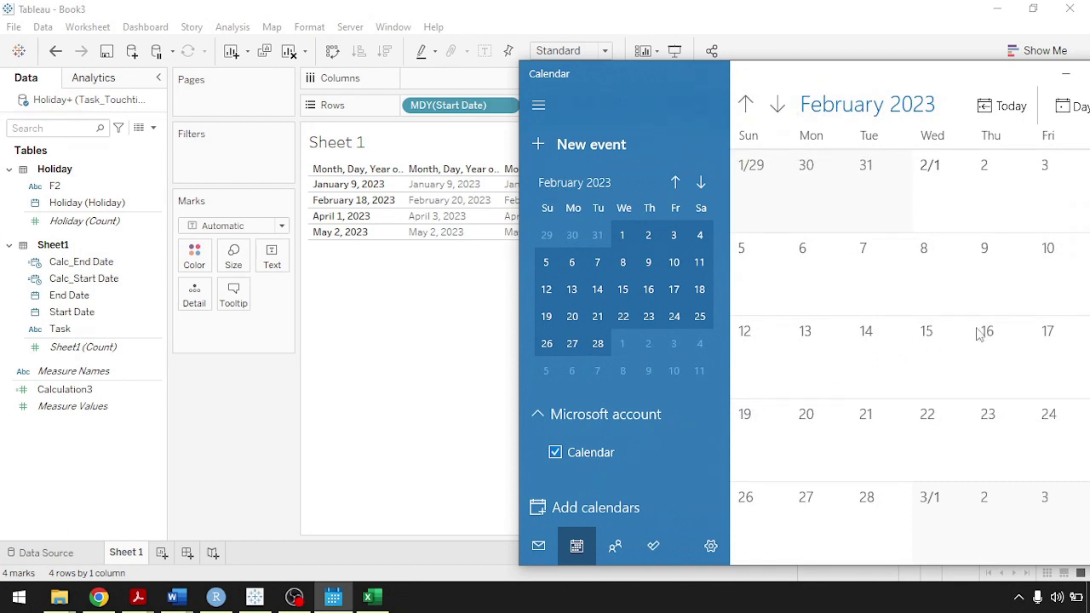
pyautogui.moveTo(953, 82); pyautogui.dragTo(854, 78)
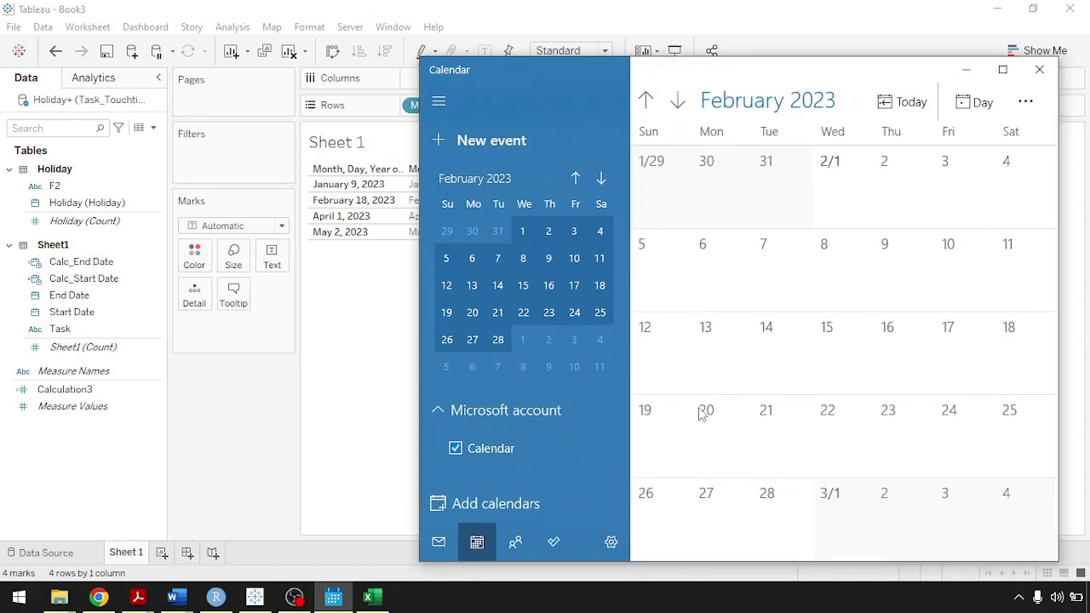
pyautogui.moveTo(672, 79); pyautogui.dragTo(724, 86)
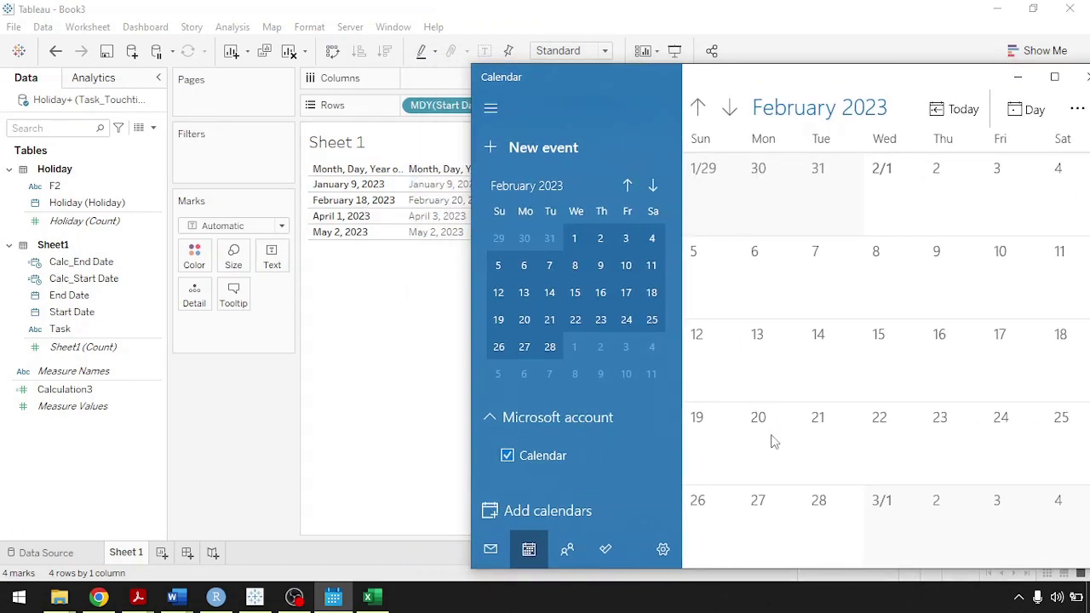
# - Step the calendar from January through June 2023, settle on May, and bring Tableau forward
pyautogui.click(698, 109)
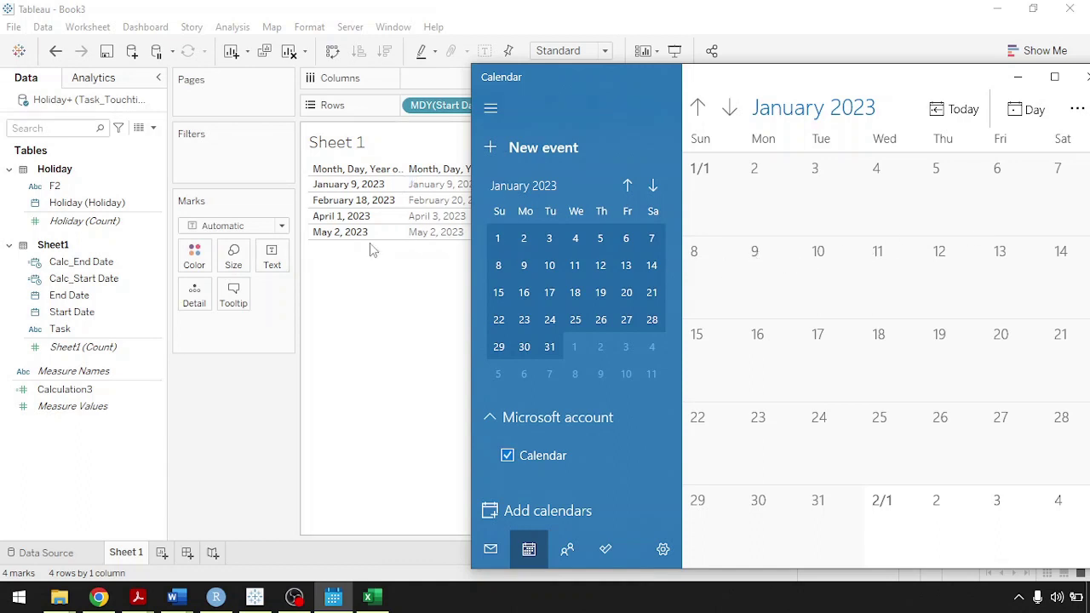
pyautogui.click(730, 109)
pyautogui.click(729, 109)
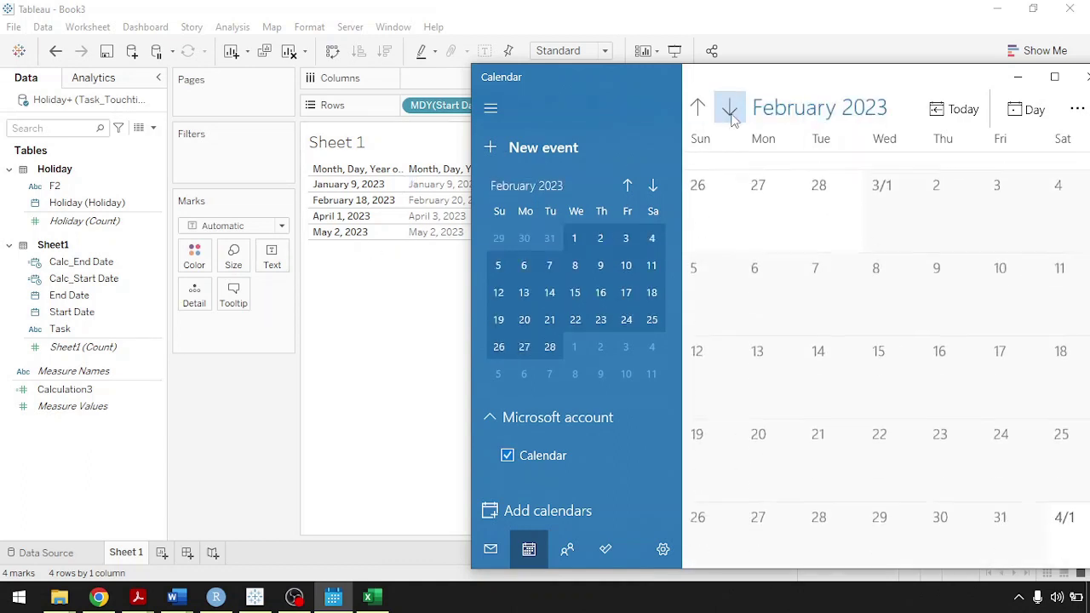
pyautogui.click(730, 109)
pyautogui.click(729, 109)
pyautogui.click(729, 109)
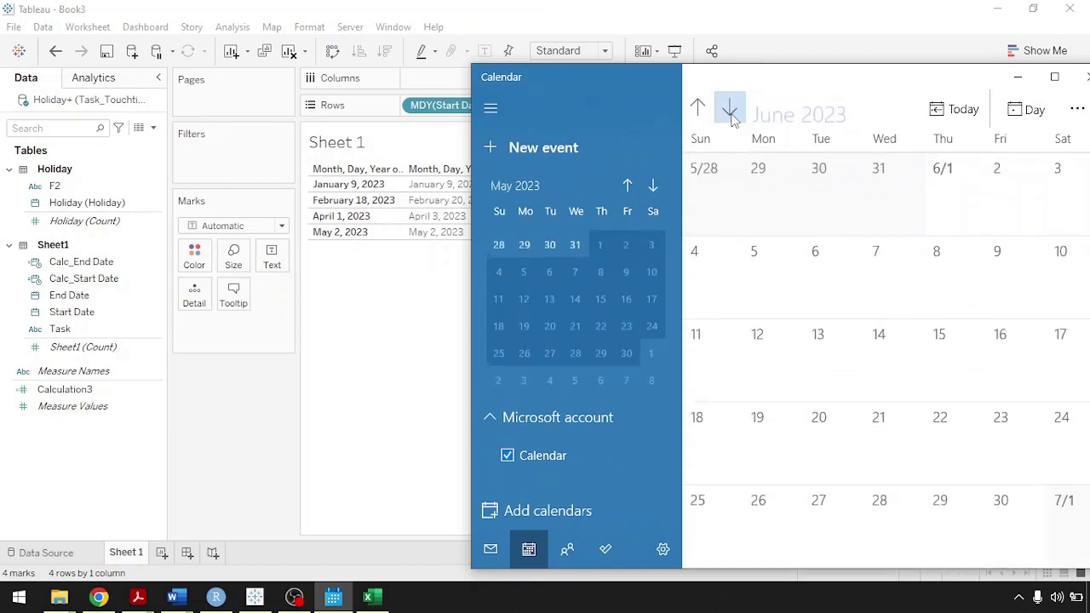
pyautogui.click(706, 114)
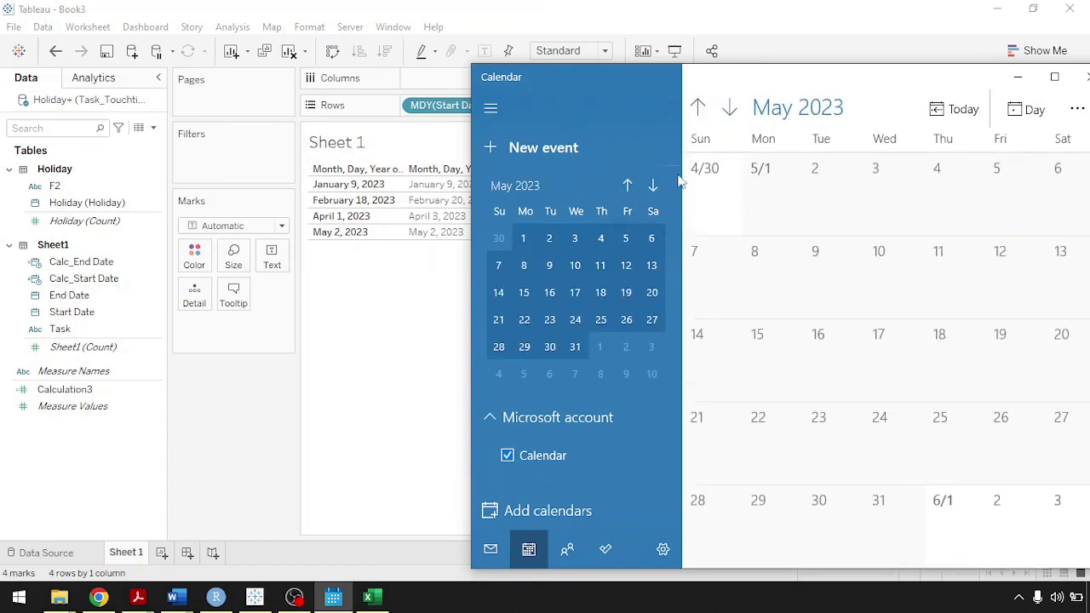
pyautogui.click(443, 276)
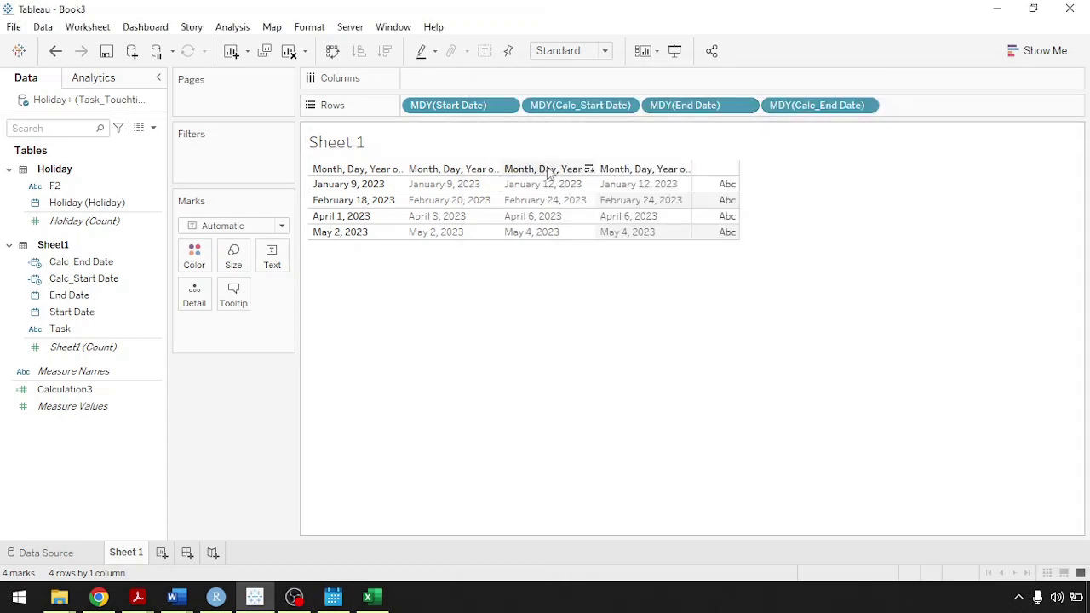
# - Widen the Start Date, Calc_Start Date, End Date and Calc_End Date columns so their headers show fully
pyautogui.moveTo(596, 177)
pyautogui.mouseDown()
pyautogui.moveTo(650, 219)
pyautogui.moveTo(649, 233)
pyautogui.mouseUp()
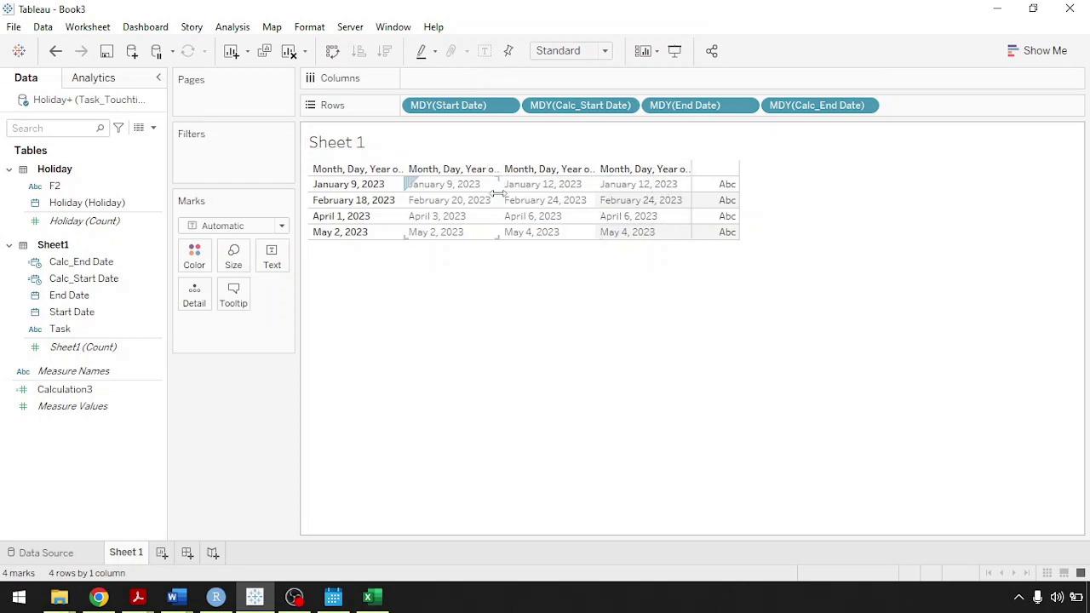
pyautogui.moveTo(498, 193); pyautogui.dragTo(590, 204)
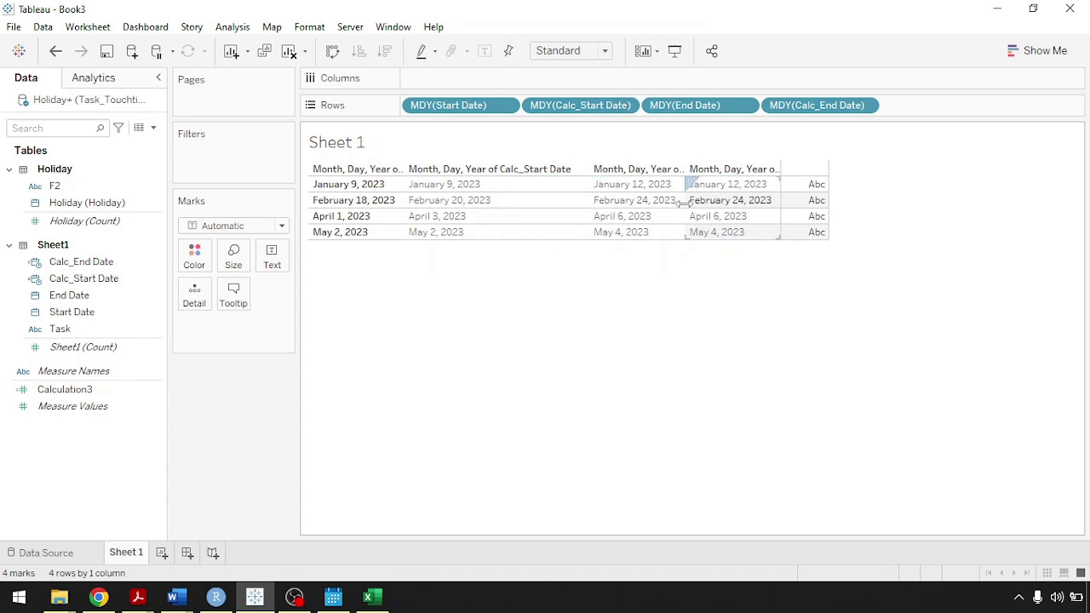
pyautogui.moveTo(681, 202); pyautogui.dragTo(758, 202)
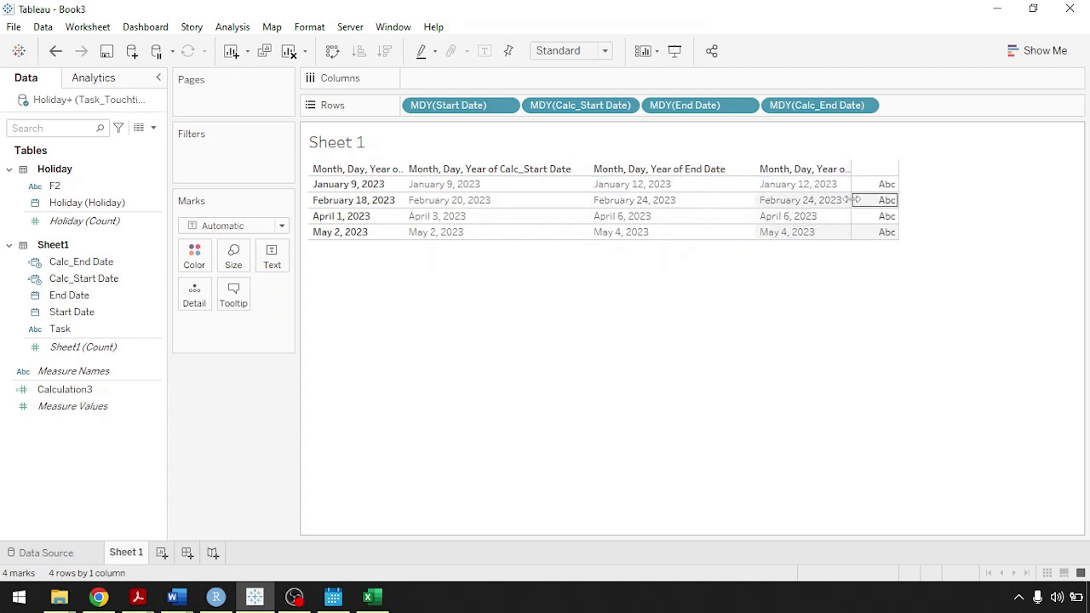
pyautogui.moveTo(852, 199); pyautogui.dragTo(907, 199)
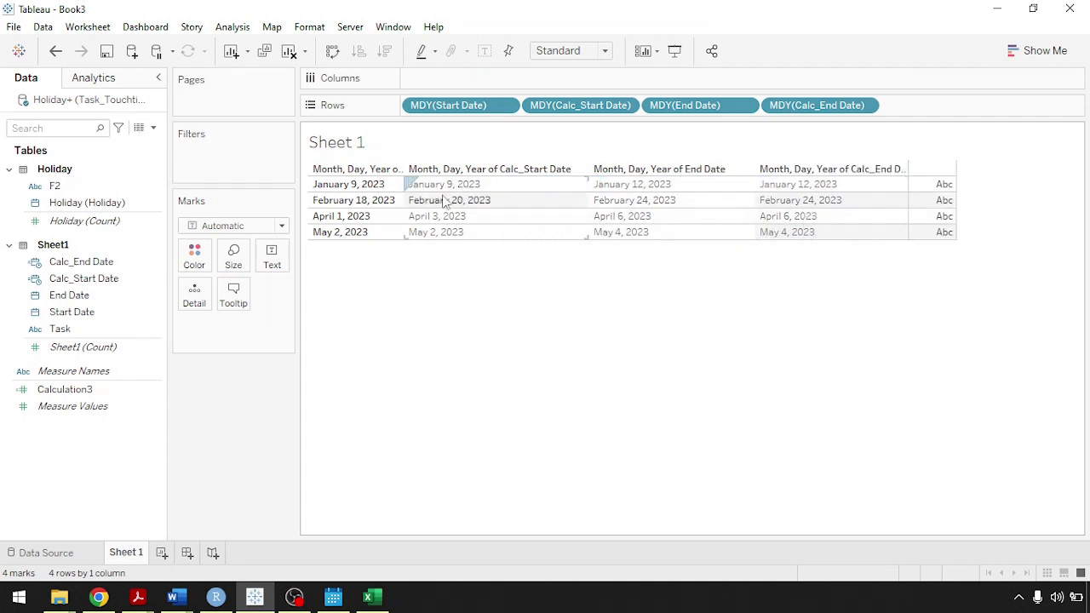
pyautogui.moveTo(405, 202); pyautogui.dragTo(474, 202)
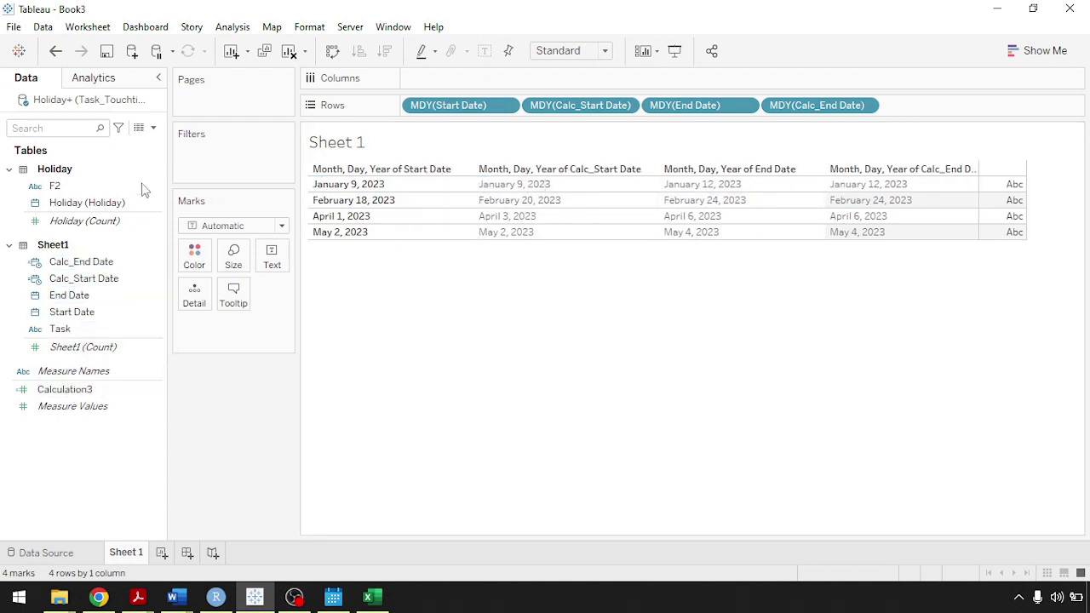
# - Open Calculation3's formula for editing, discarding an accidentally started new calculated field
pyautogui.click(153, 128)
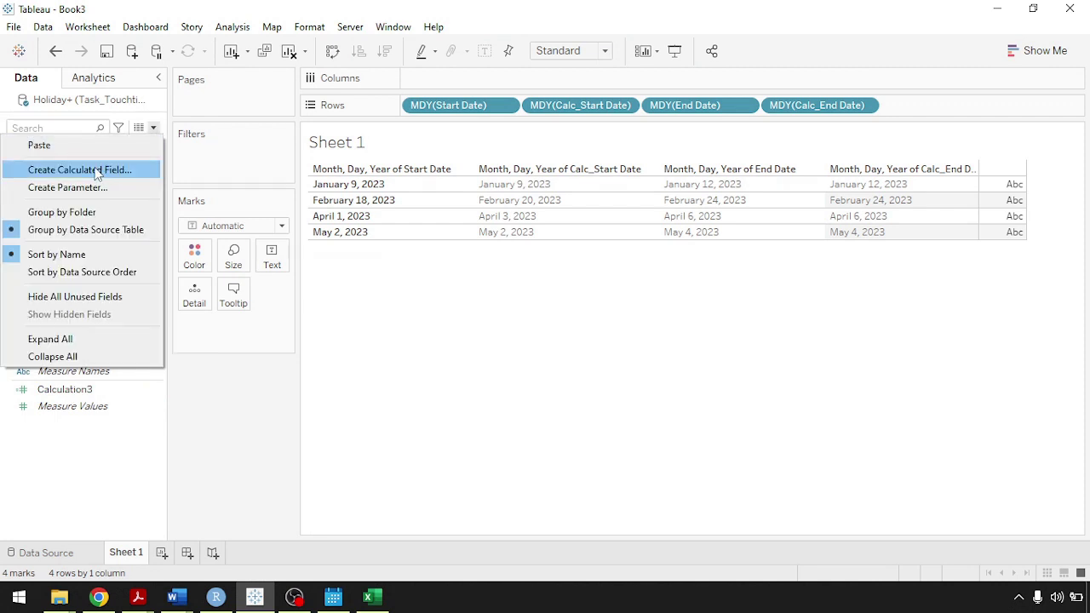
pyautogui.click(98, 171)
pyautogui.click(711, 270)
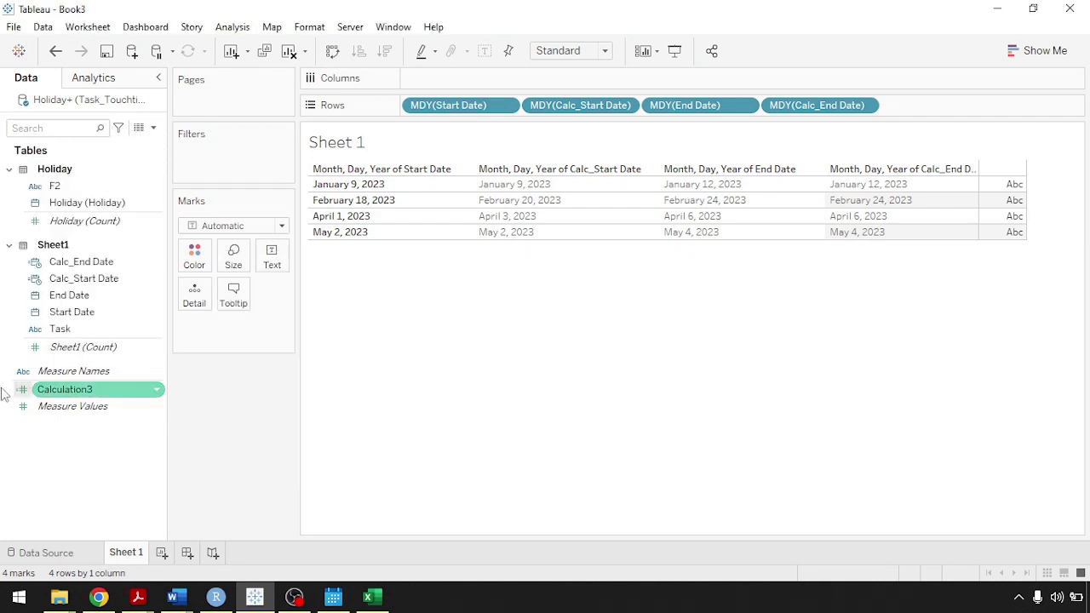
pyautogui.rightClick(58, 391)
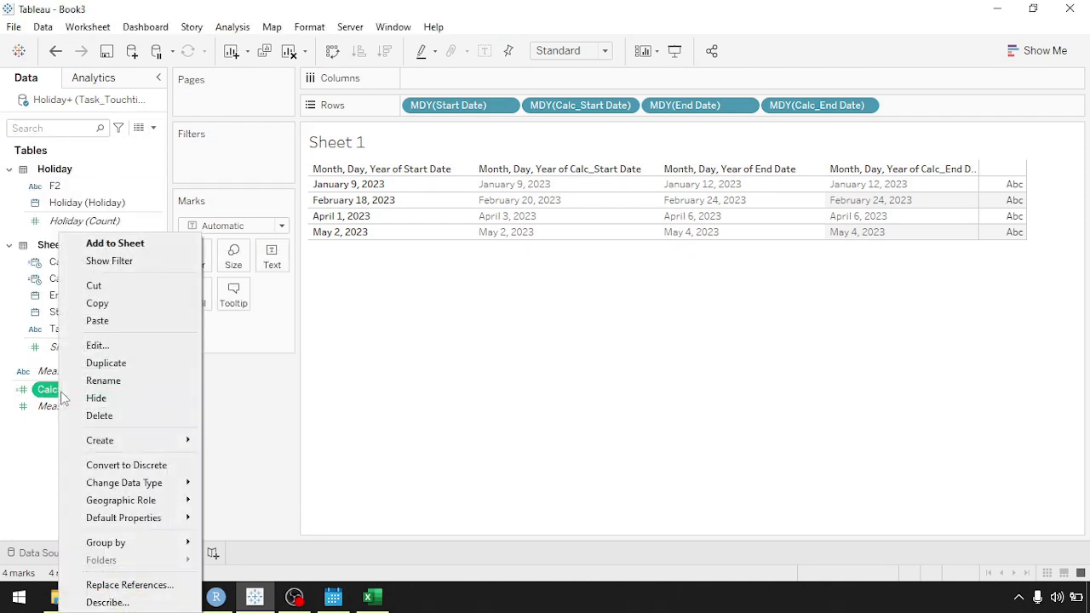
pyautogui.click(95, 346)
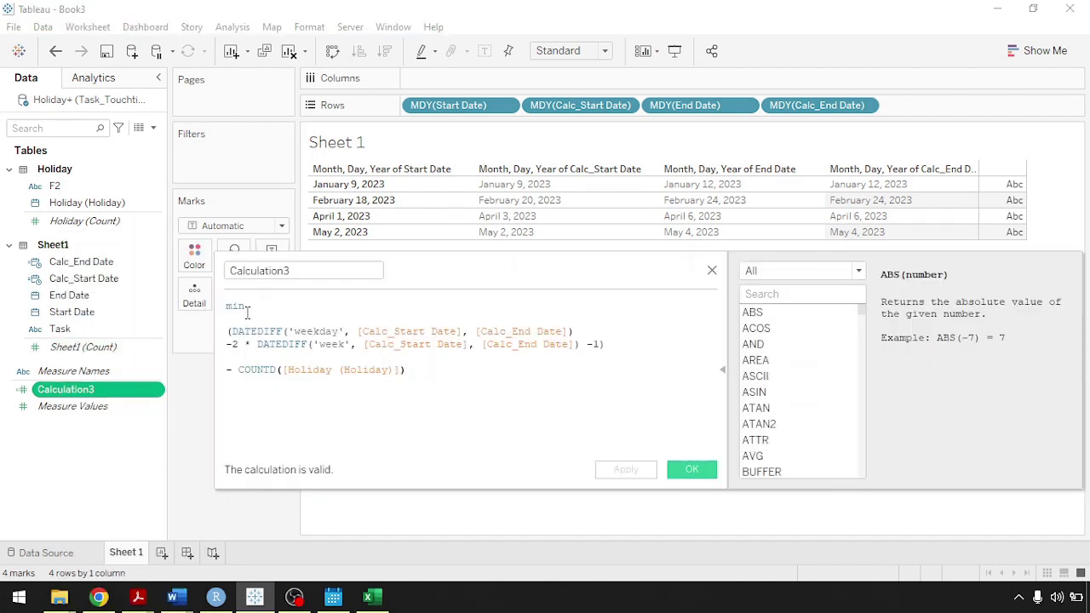
# - Inspect the formula's min, DATEDIFF 'weekday', COUNTD and Calc_Start/Calc_End Date references
pyautogui.moveTo(245, 306); pyautogui.dragTo(224, 306)
pyautogui.click(245, 308)
pyautogui.doubleClick(263, 332)
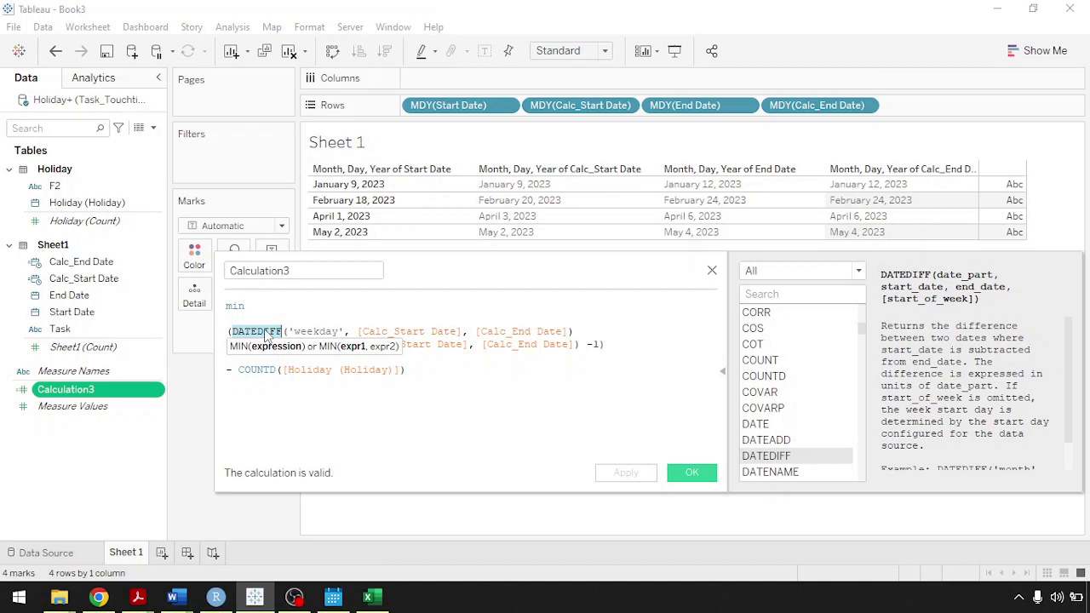
pyautogui.click(259, 331)
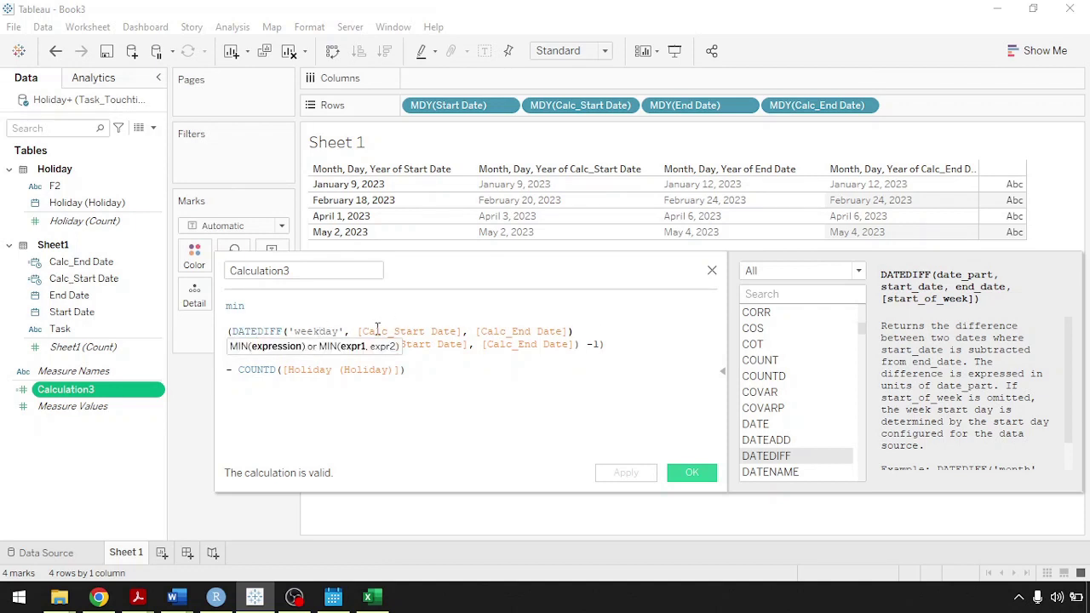
pyautogui.doubleClick(321, 331)
pyautogui.click(446, 417)
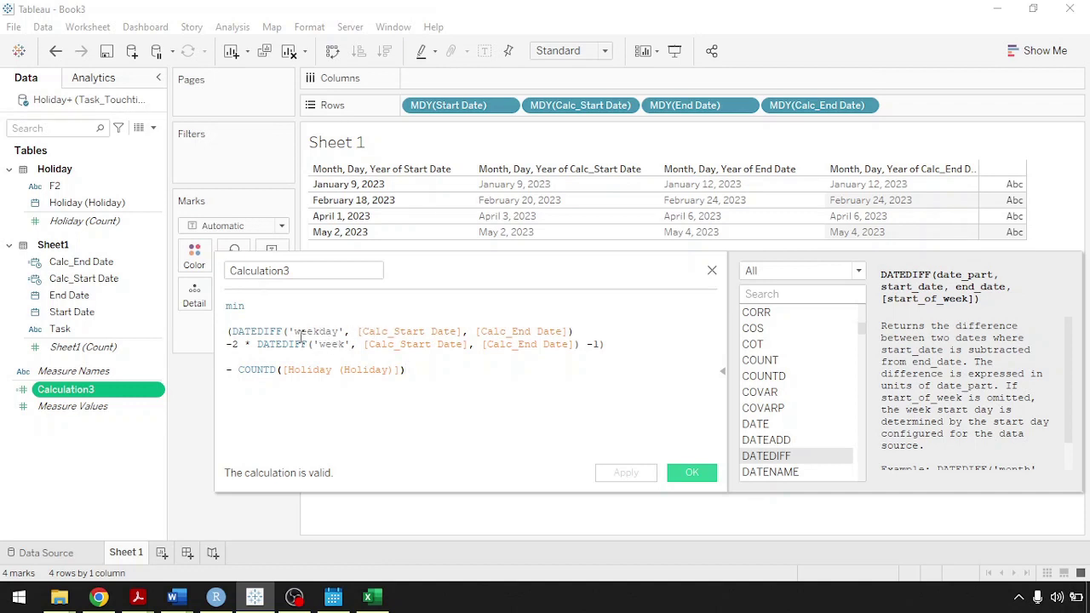
pyautogui.click(407, 331)
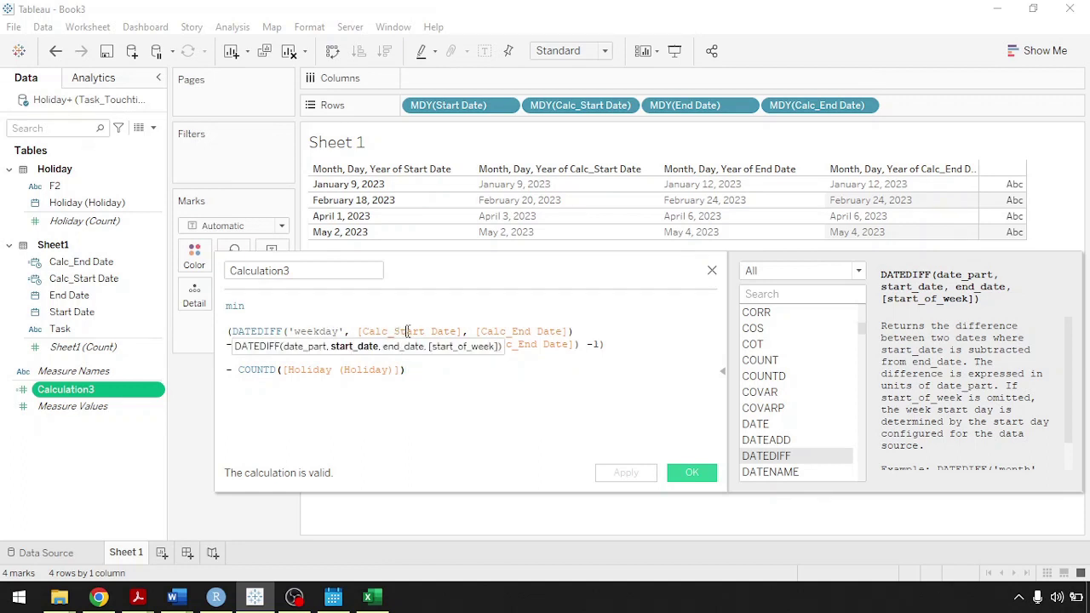
pyautogui.doubleClick(546, 331)
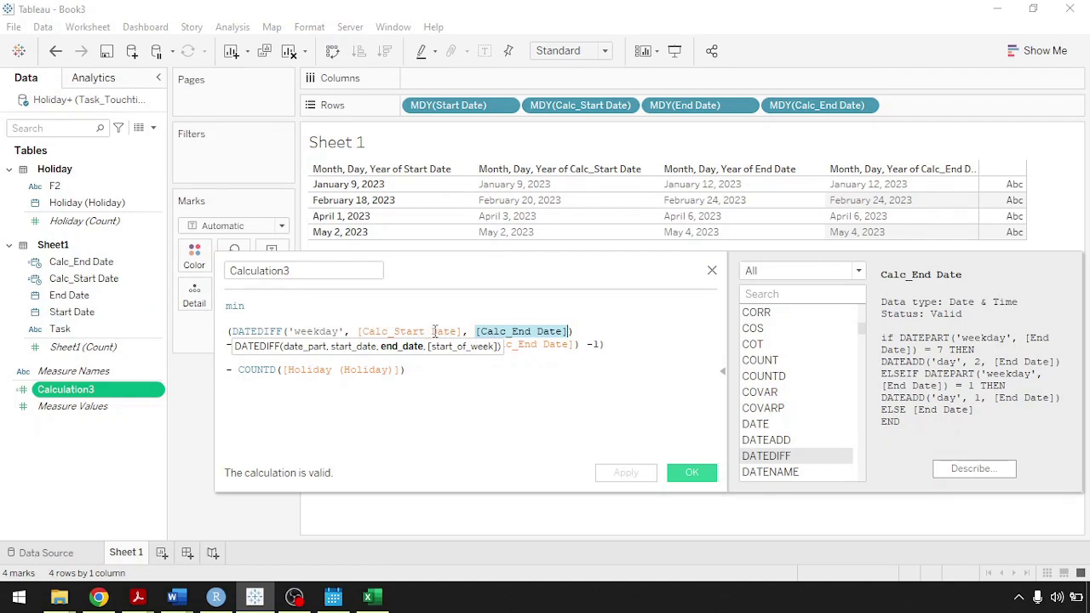
pyautogui.click(494, 402)
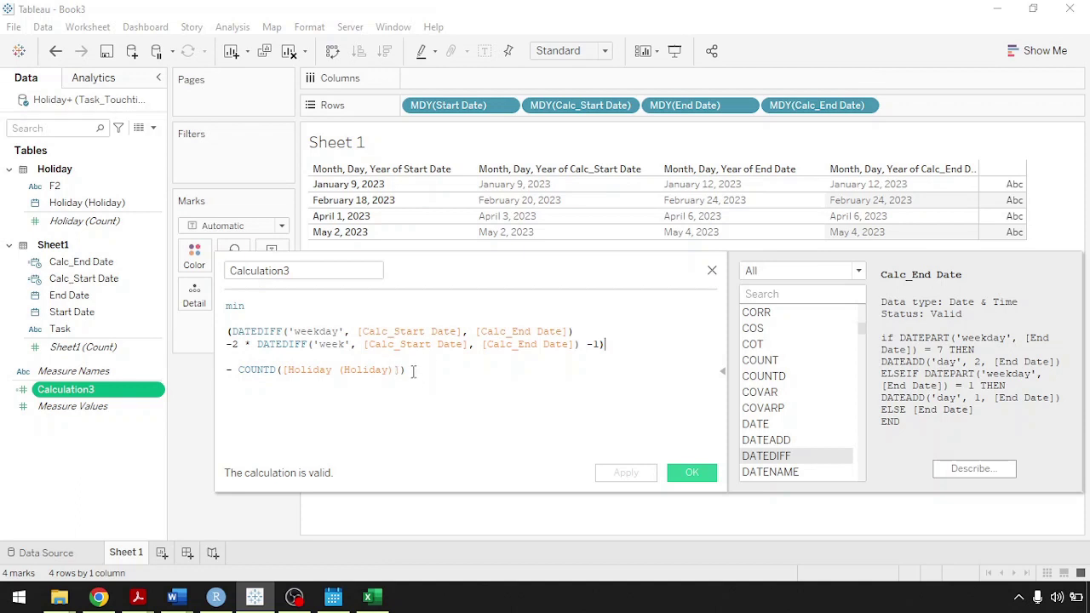
pyautogui.rightClick(104, 204)
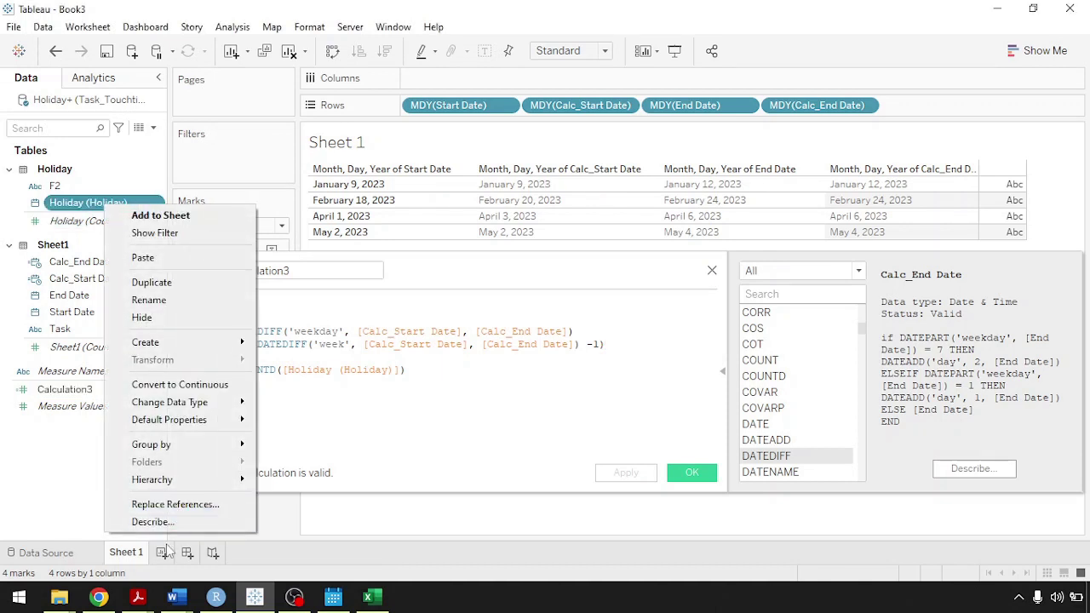
pyautogui.click(154, 522)
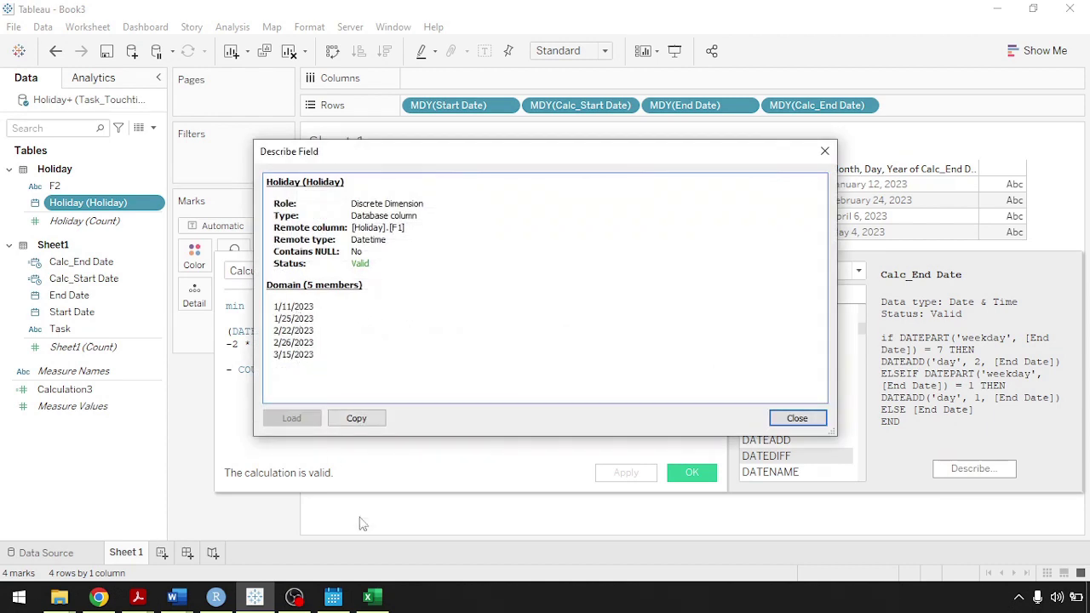
pyautogui.click(368, 596)
pyautogui.click(160, 552)
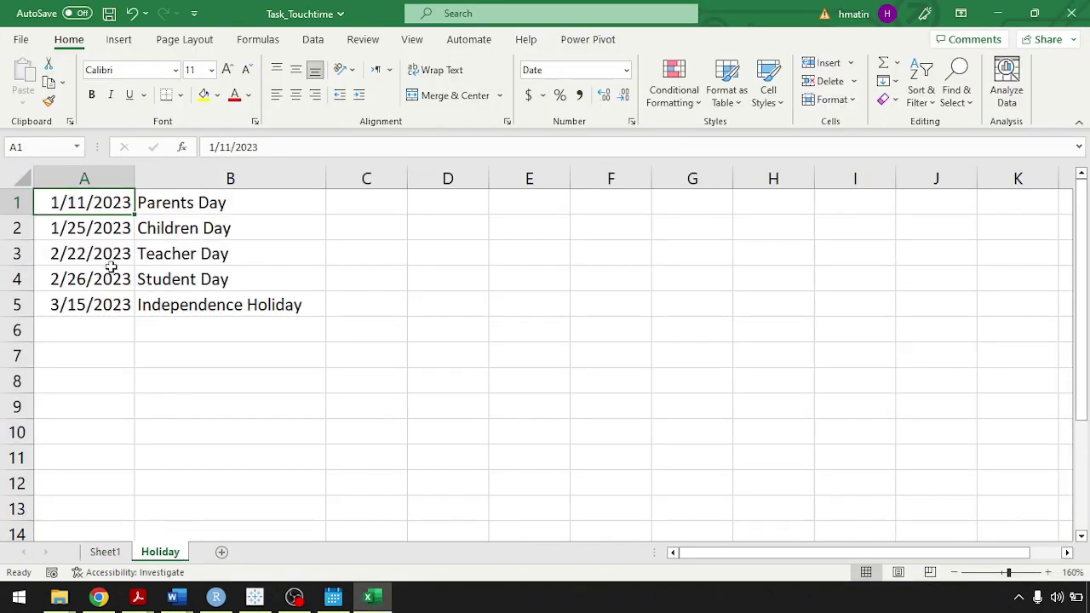
pyautogui.click(379, 600)
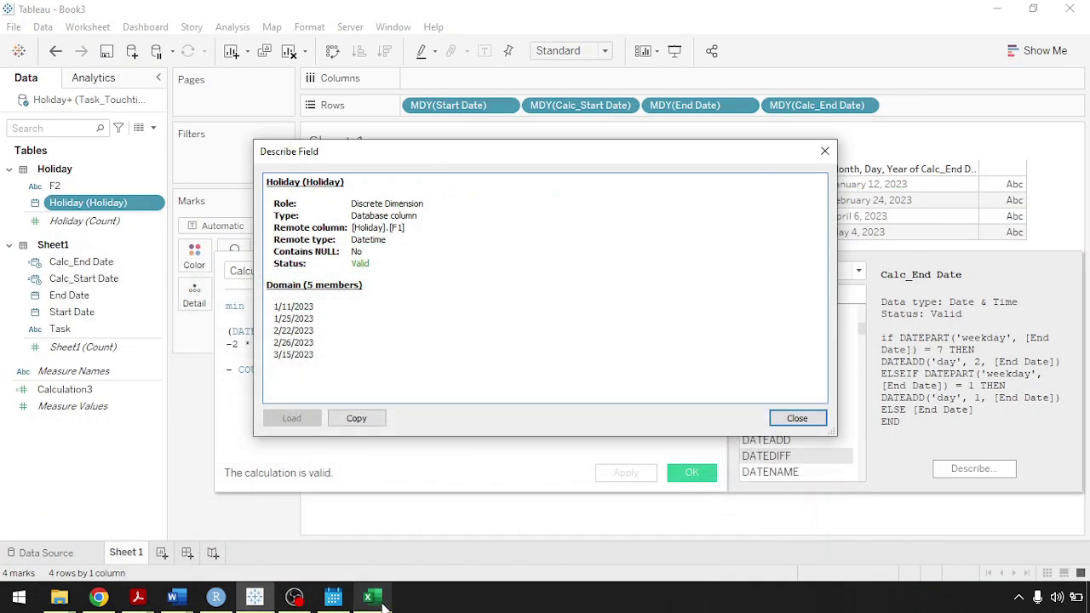
pyautogui.click(795, 417)
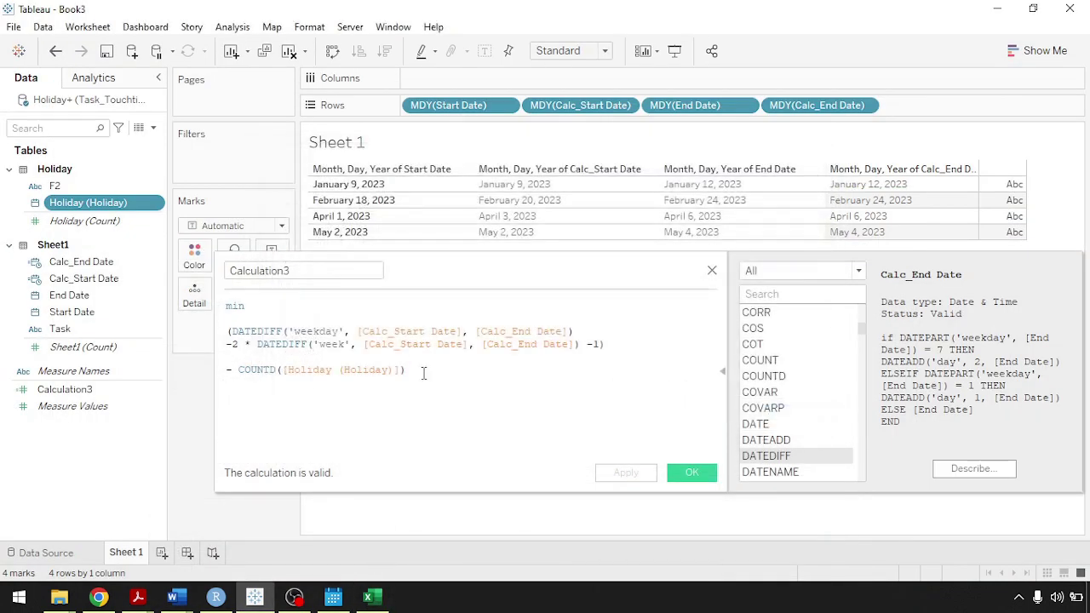
# - Replace the leading min with MIN( wrapping DATEDIFF, keep the COUNTD holiday term, and save Calculation3
pyautogui.moveTo(424, 373); pyautogui.dragTo(226, 373)
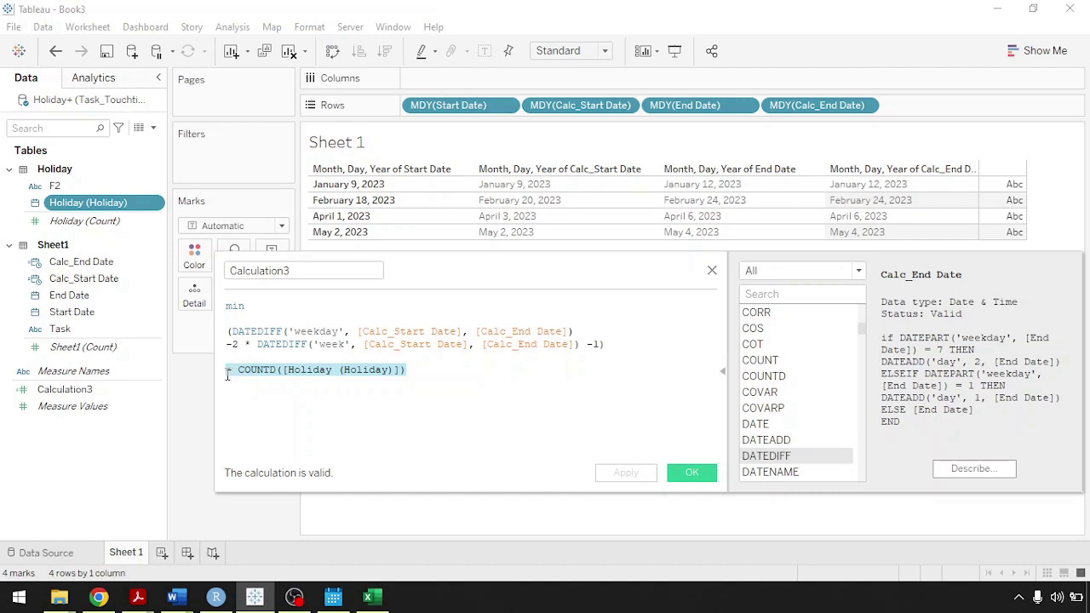
pyautogui.click(433, 371)
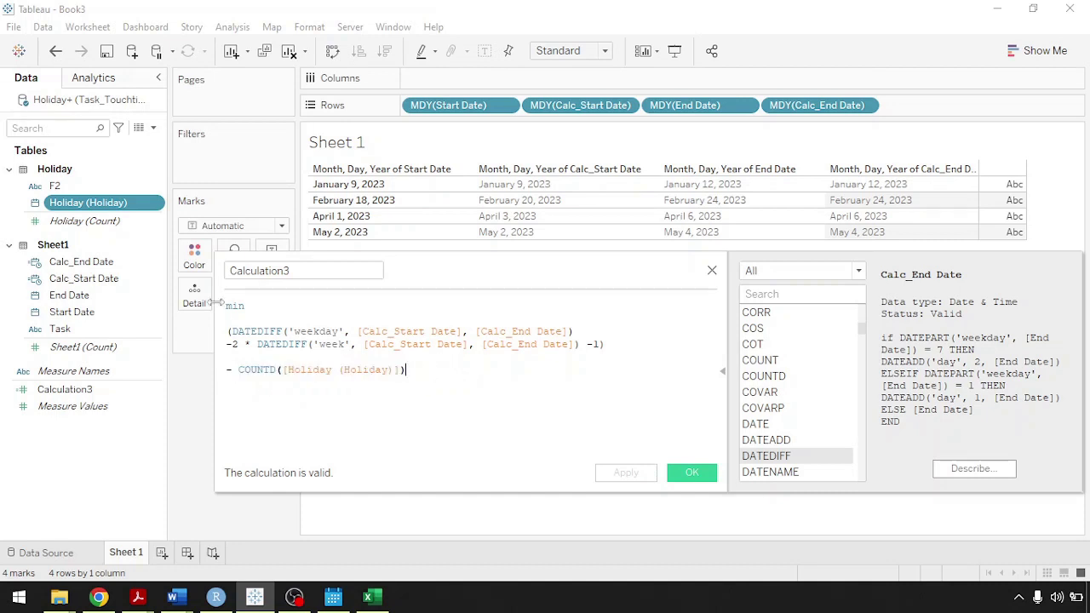
pyautogui.moveTo(256, 304); pyautogui.dragTo(223, 303)
pyautogui.press('Delete')
pyautogui.press('Delete')
pyautogui.press('Delete')
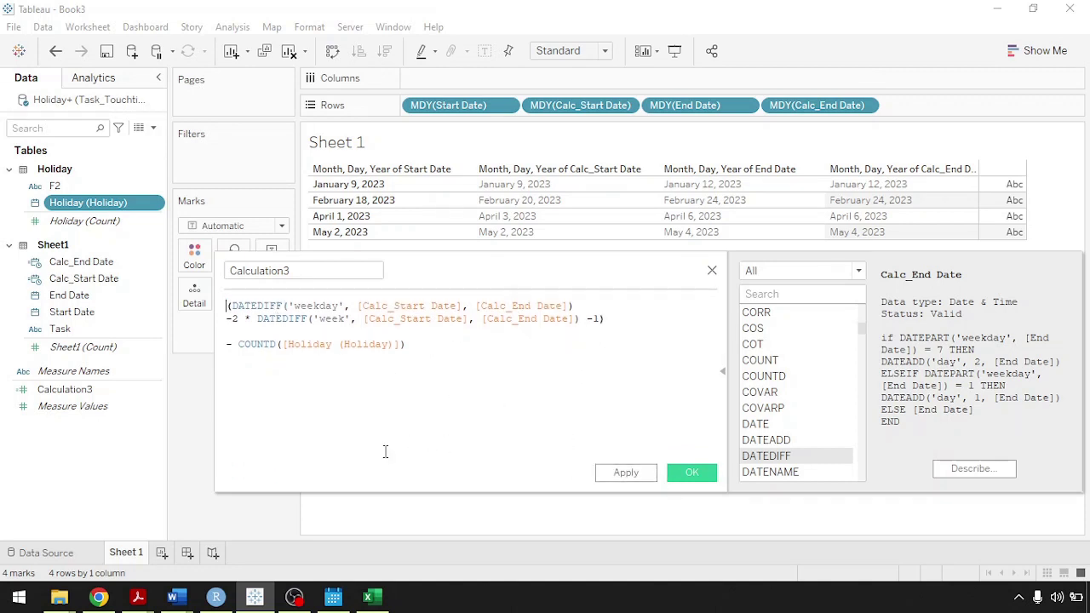
pyautogui.moveTo(319, 478)
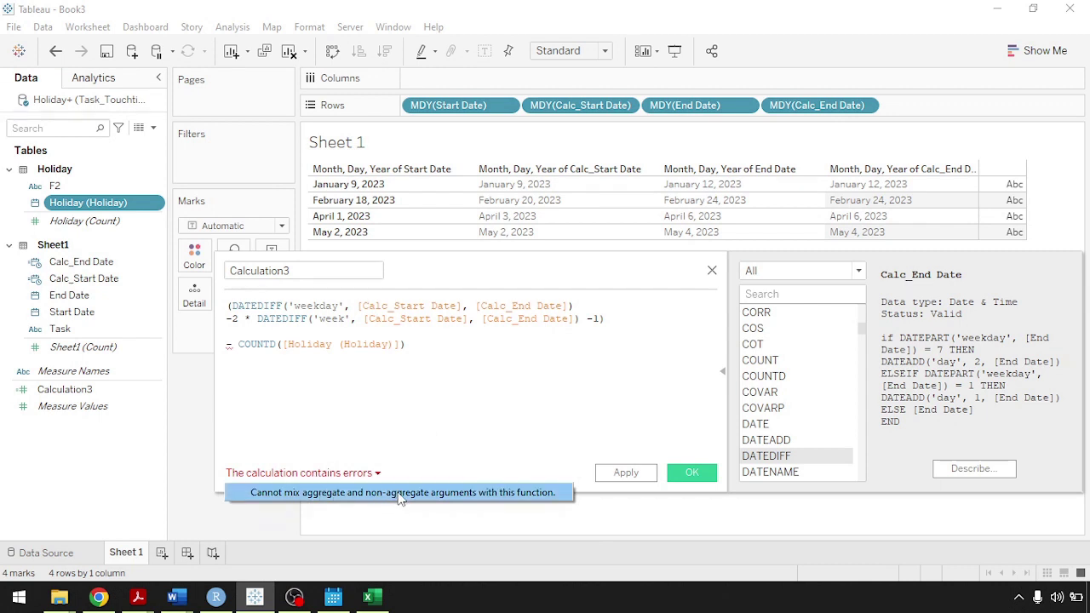
pyautogui.click(232, 305)
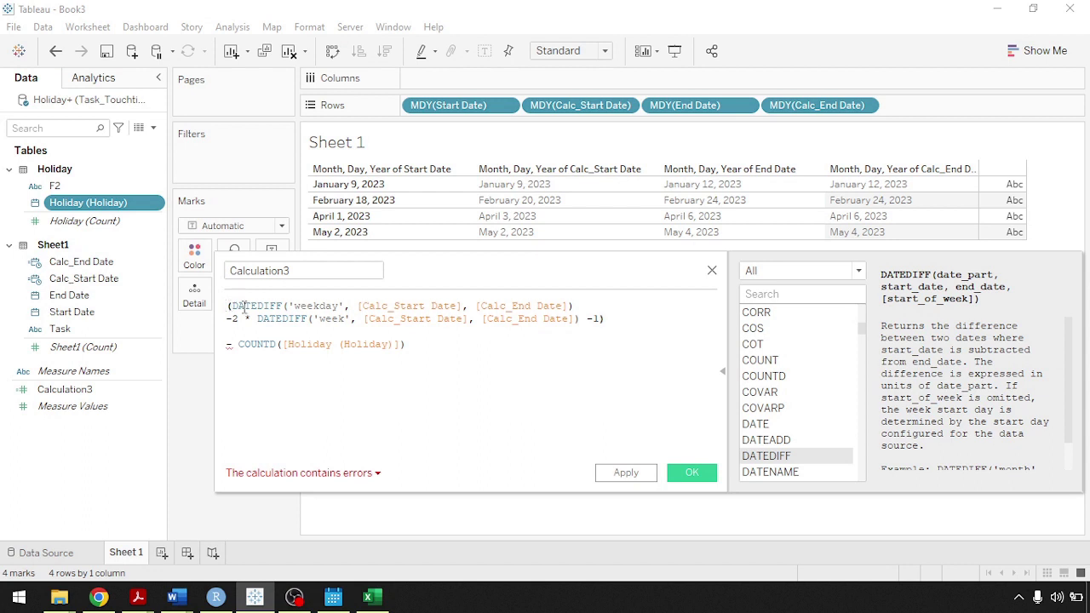
pyautogui.write('MIN')
pyautogui.press('Return')
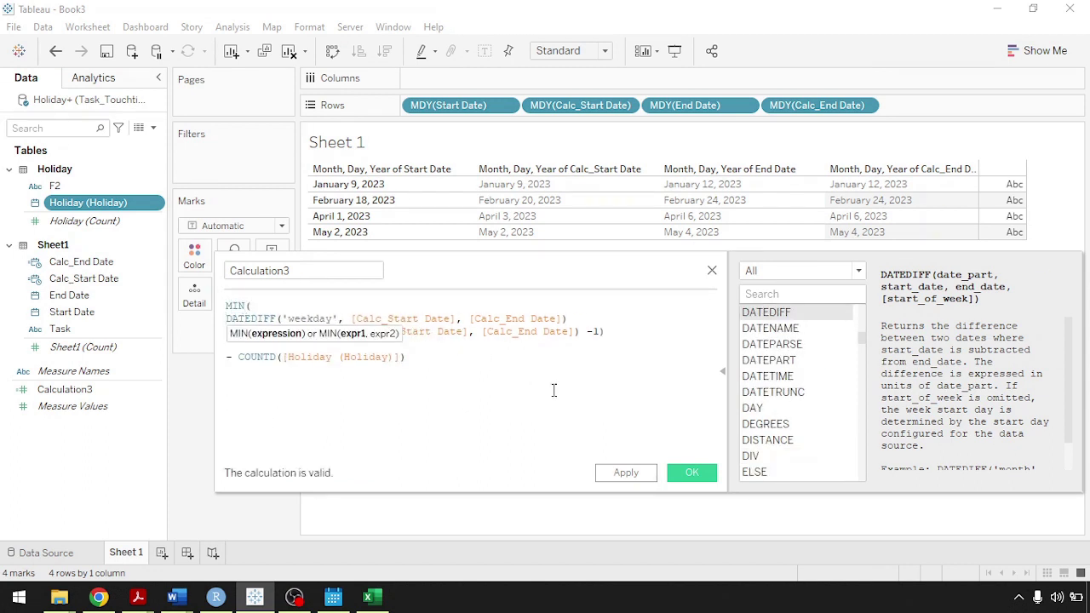
pyautogui.click(509, 358)
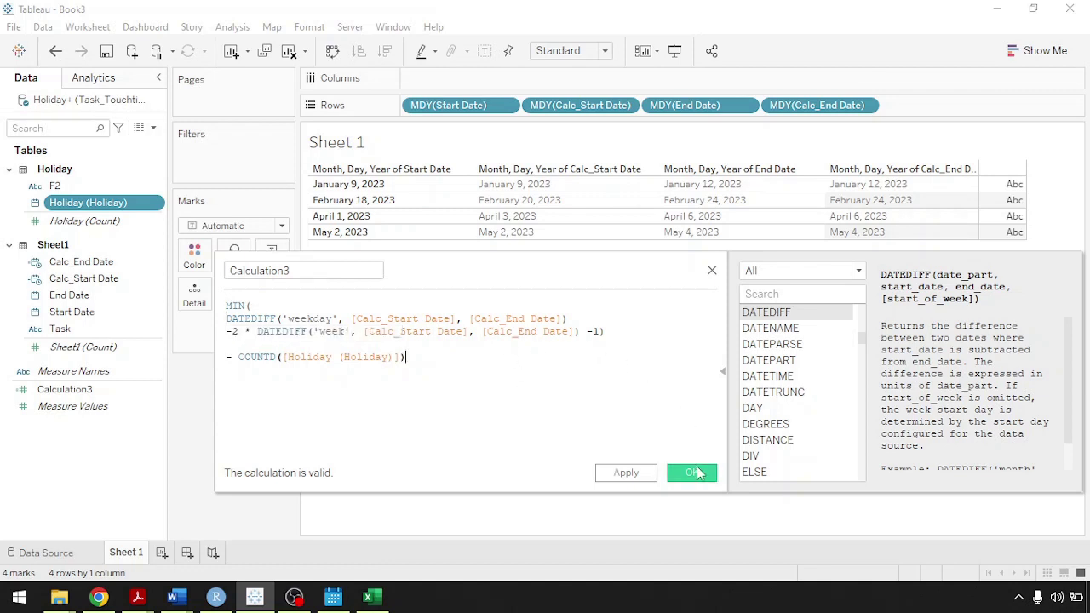
pyautogui.click(694, 475)
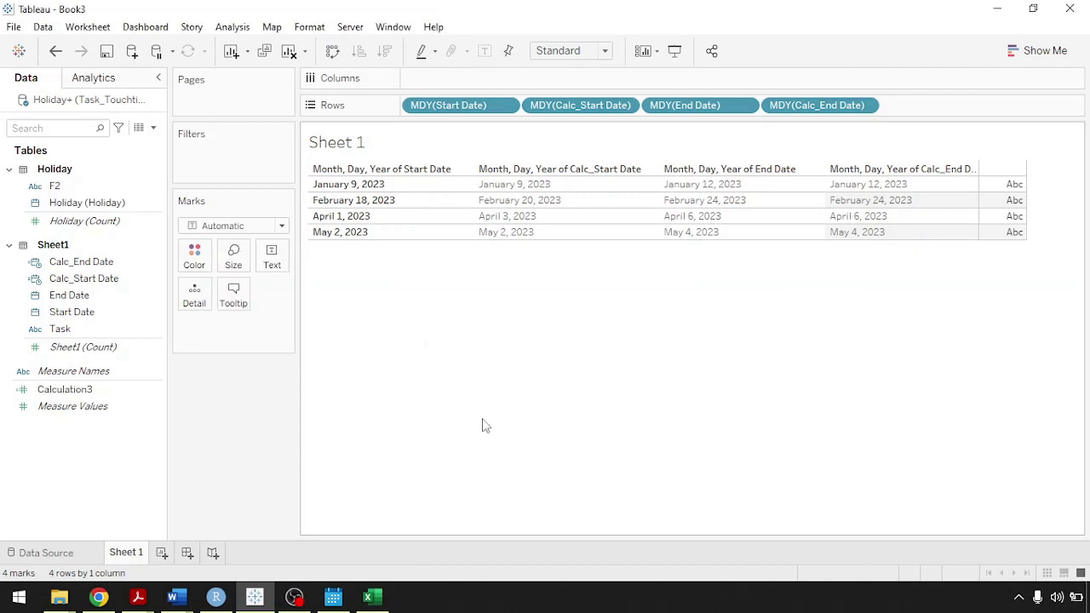
# - Rename Calculation3 to Calc_Final and add its values to the table beside the dates
pyautogui.click(90, 392)
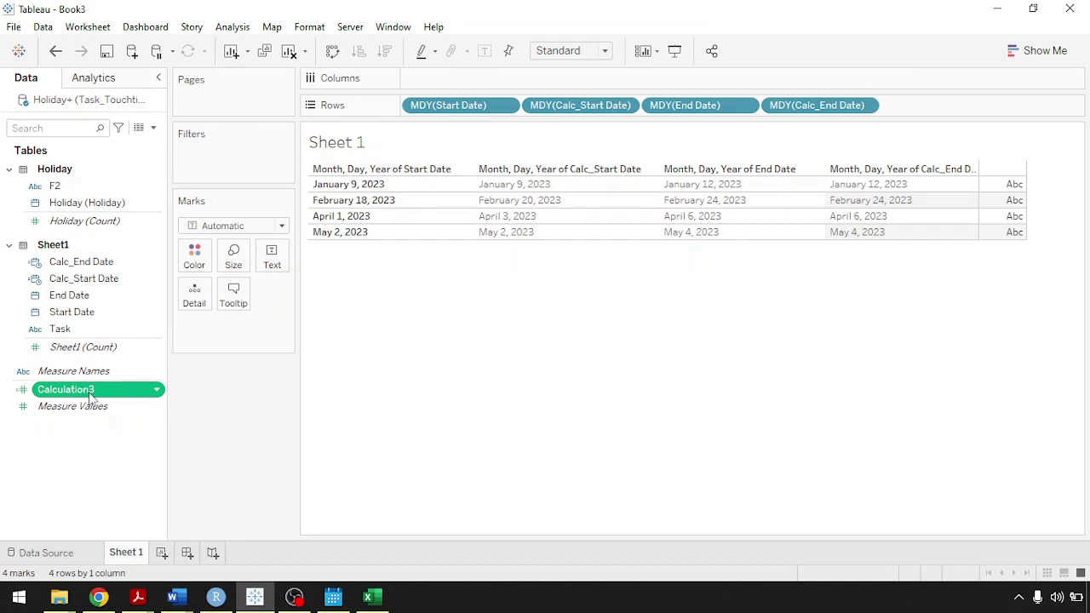
pyautogui.click(90, 392)
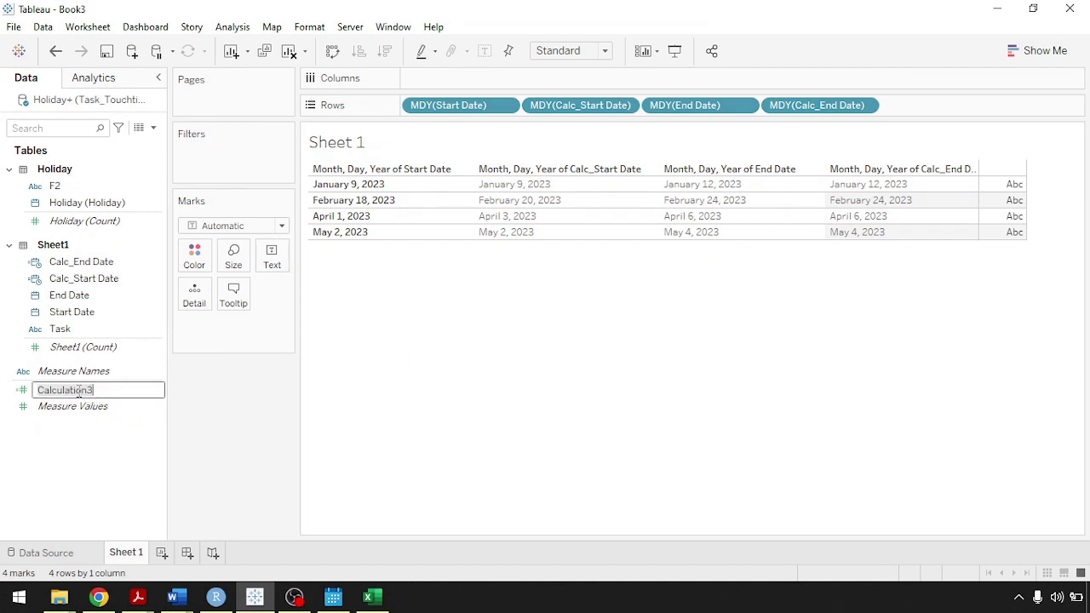
pyautogui.write('Final')
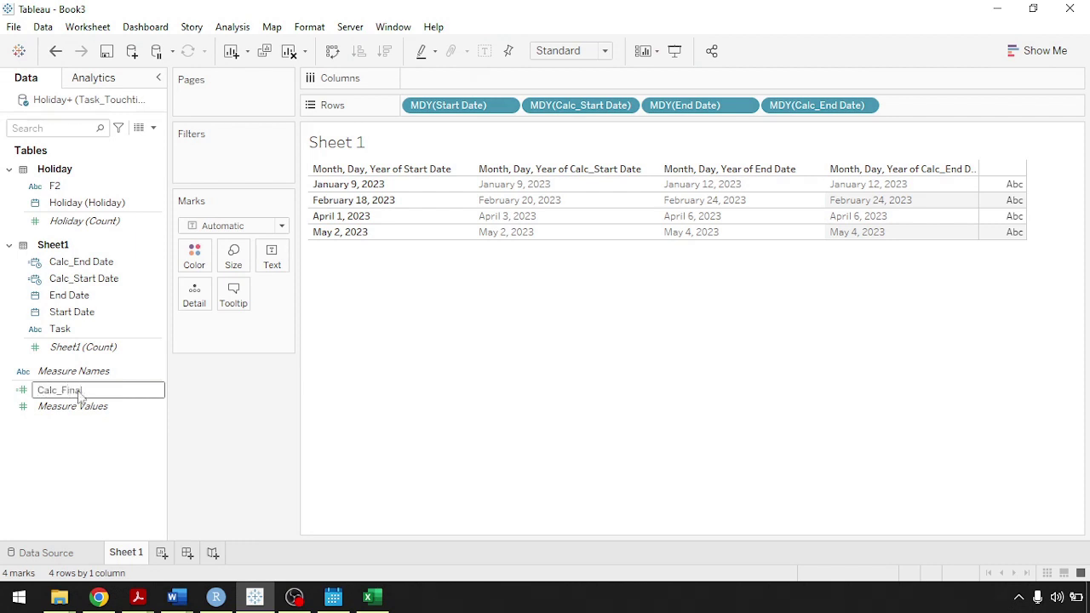
pyautogui.press('Return')
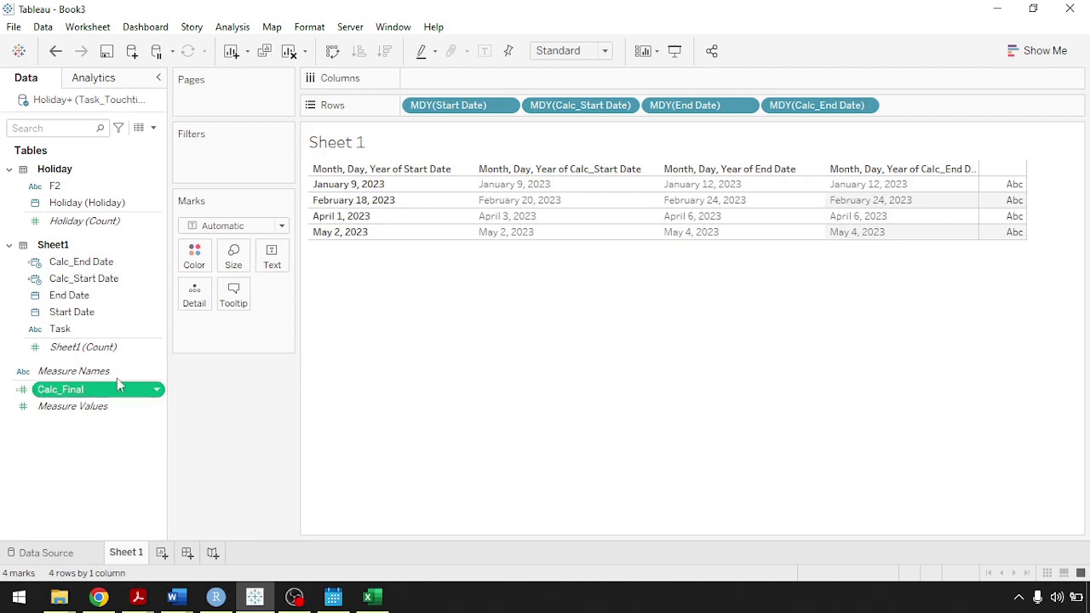
pyautogui.moveTo(118, 386); pyautogui.dragTo(1001, 198)
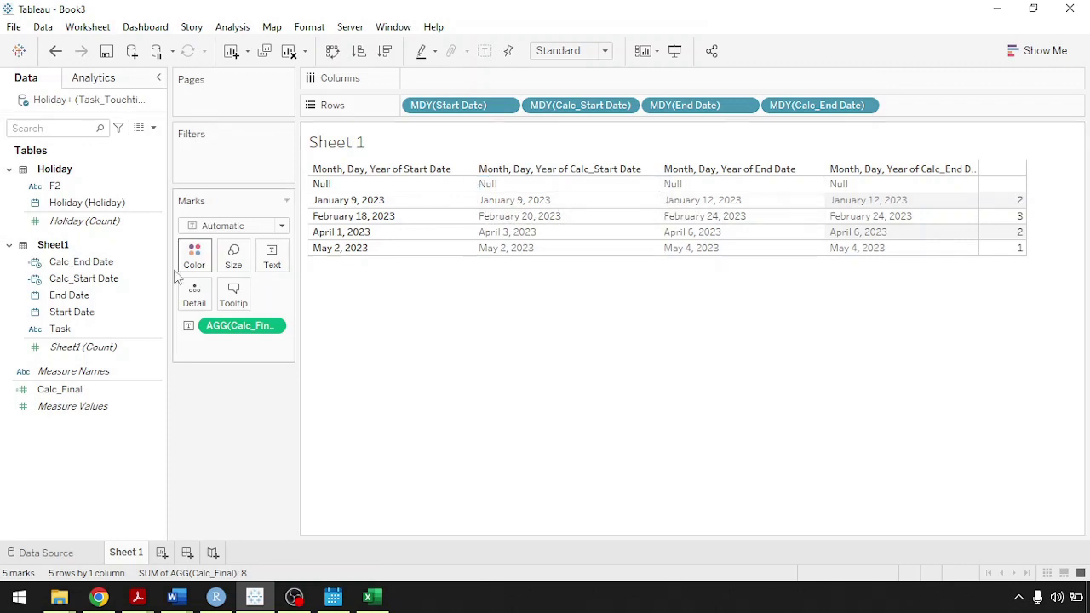
# - Put Task as the first row field, adjust Task and Start Date column widths, and reveal Calc_Final counts
pyautogui.moveTo(75, 330)
pyautogui.mouseDown()
pyautogui.moveTo(387, 162)
pyautogui.moveTo(409, 112)
pyautogui.mouseUp()
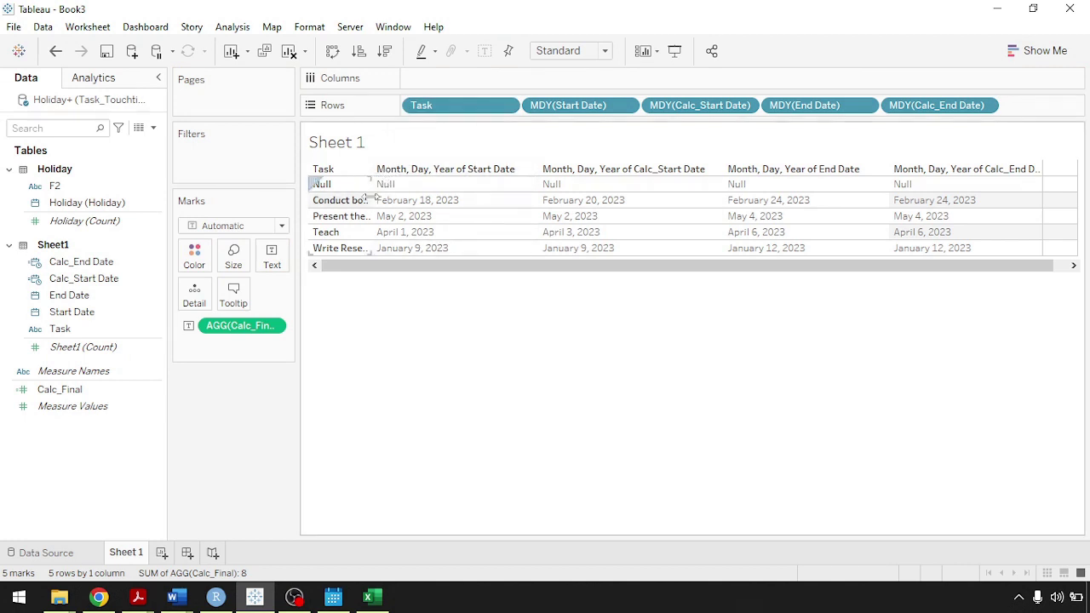
pyautogui.moveTo(372, 200); pyautogui.dragTo(458, 208)
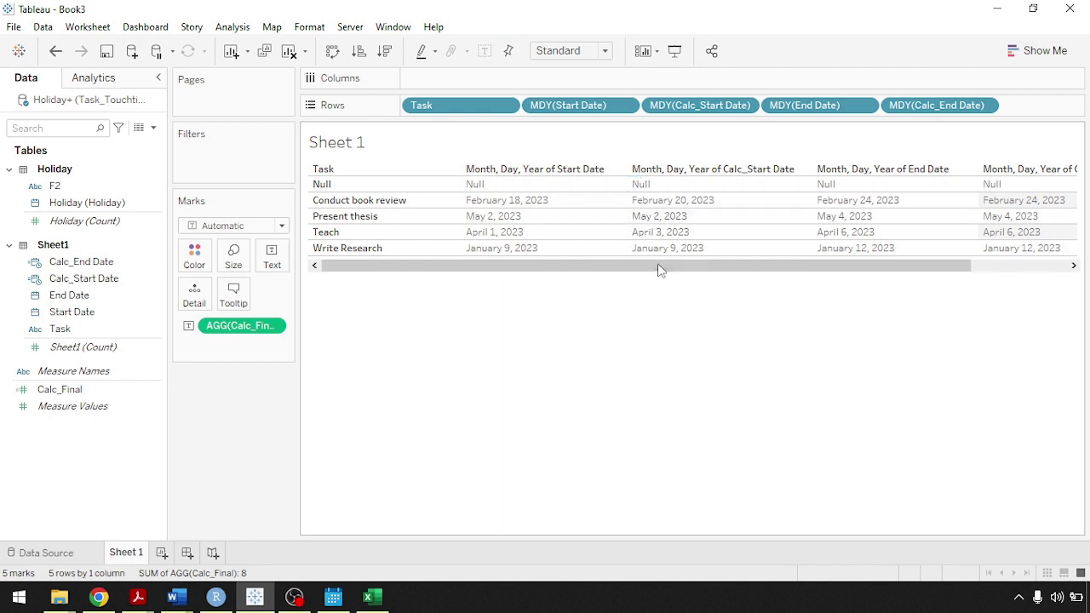
pyautogui.moveTo(626, 183); pyautogui.dragTo(600, 212)
pyautogui.moveTo(462, 204); pyautogui.dragTo(422, 202)
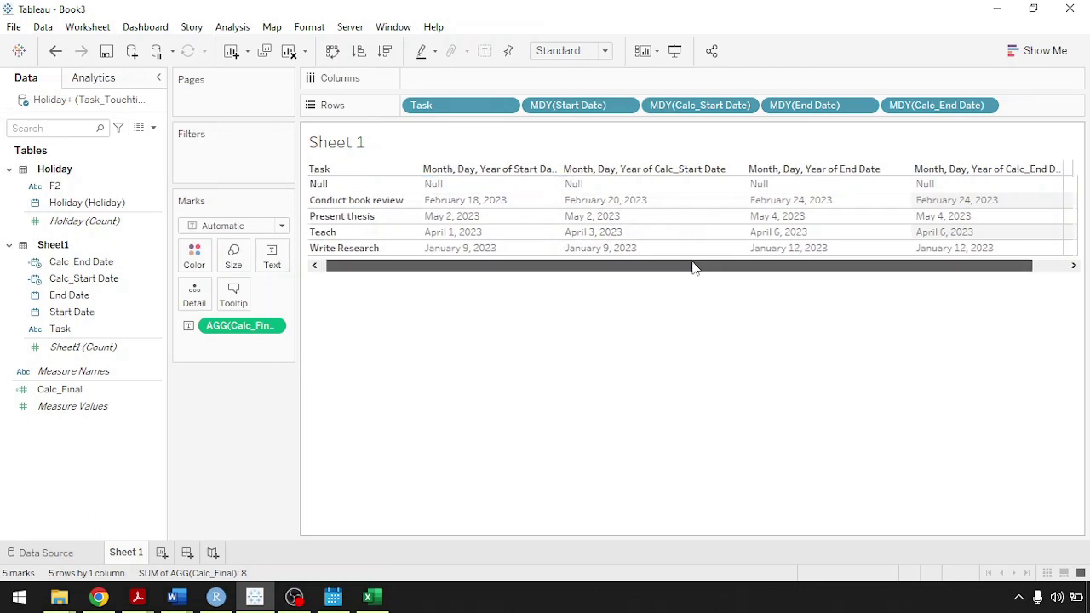
pyautogui.moveTo(693, 263); pyautogui.dragTo(754, 277)
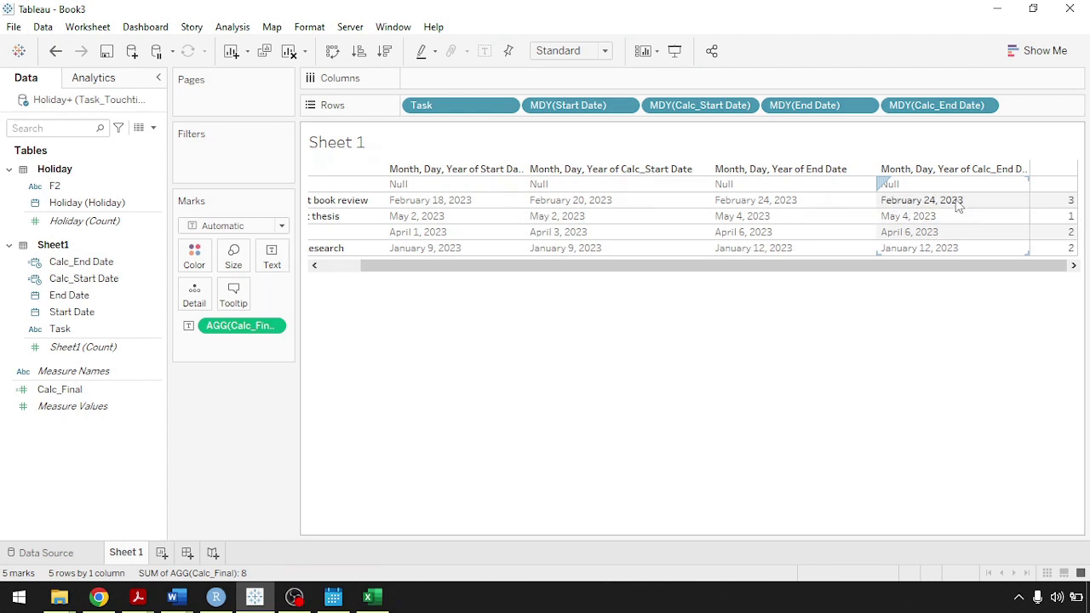
pyautogui.moveTo(1070, 208)
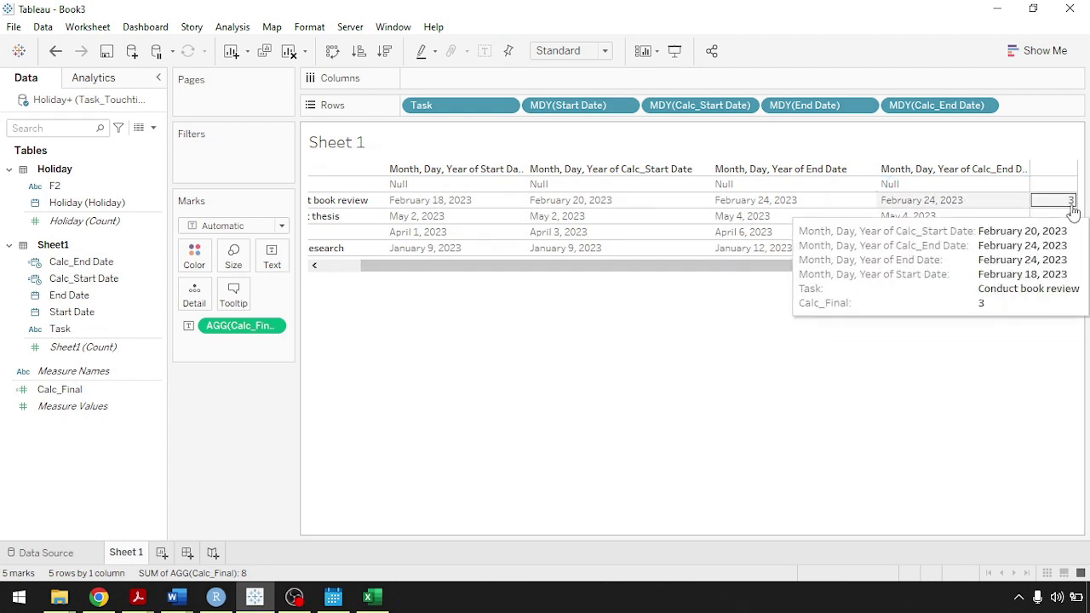
pyautogui.click(333, 597)
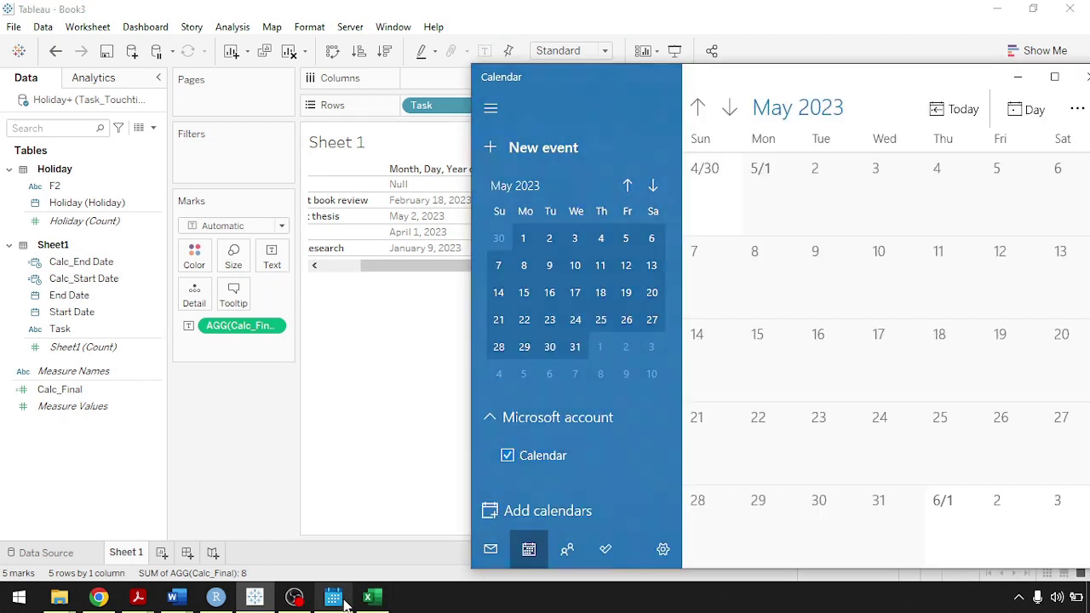
pyautogui.moveTo(876, 94); pyautogui.dragTo(730, 101)
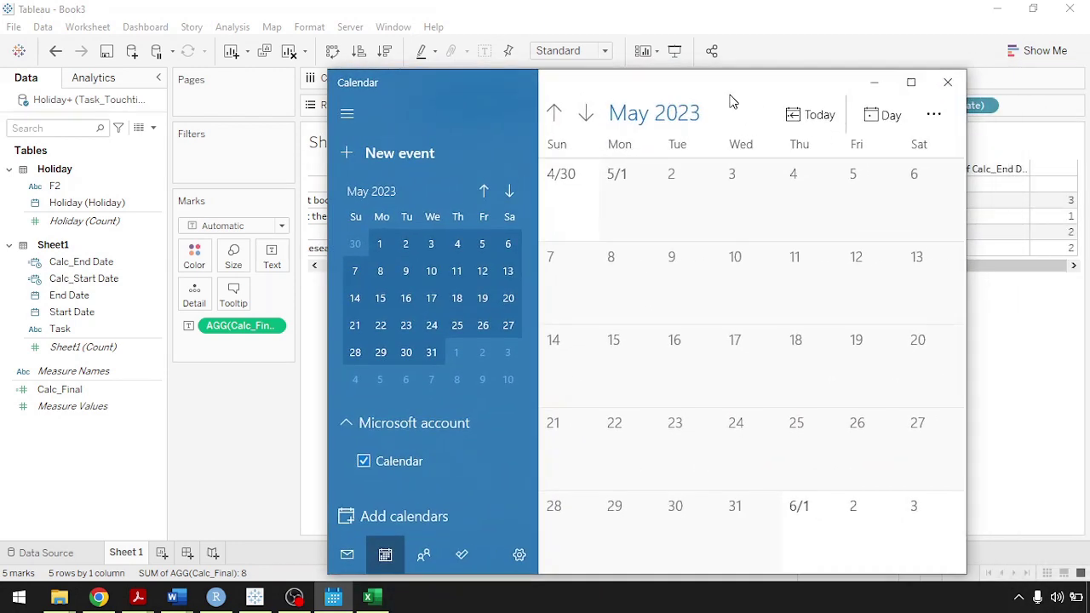
pyautogui.click(554, 113)
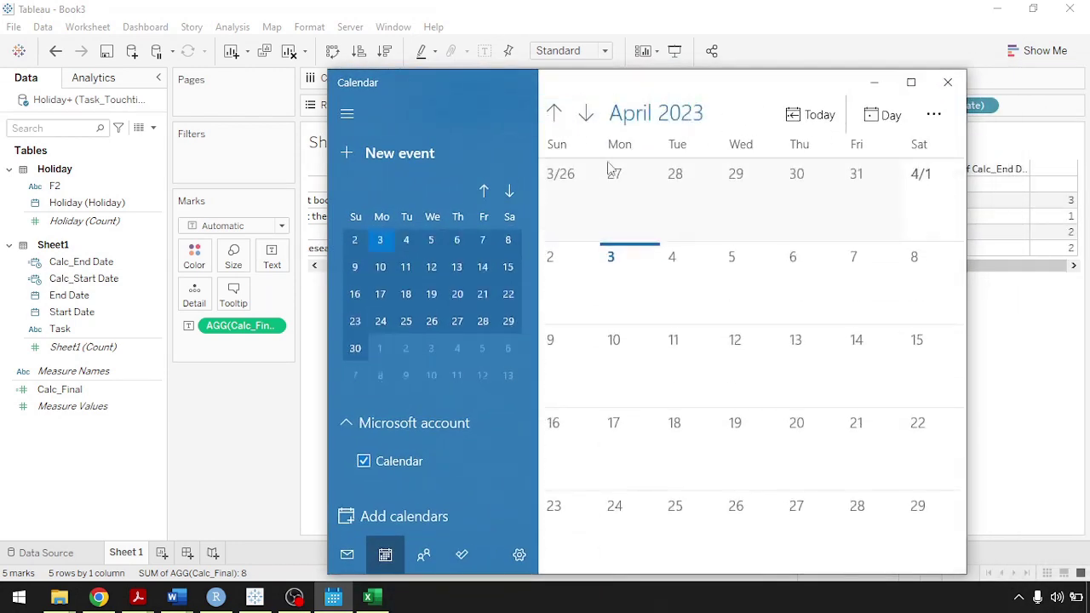
pyautogui.click(554, 114)
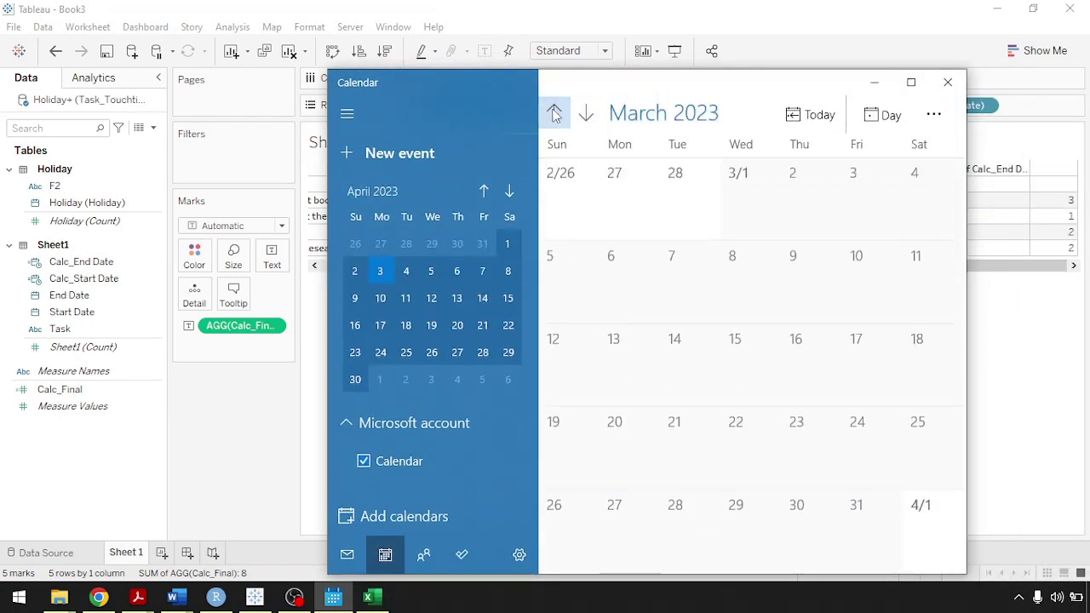
pyautogui.click(554, 114)
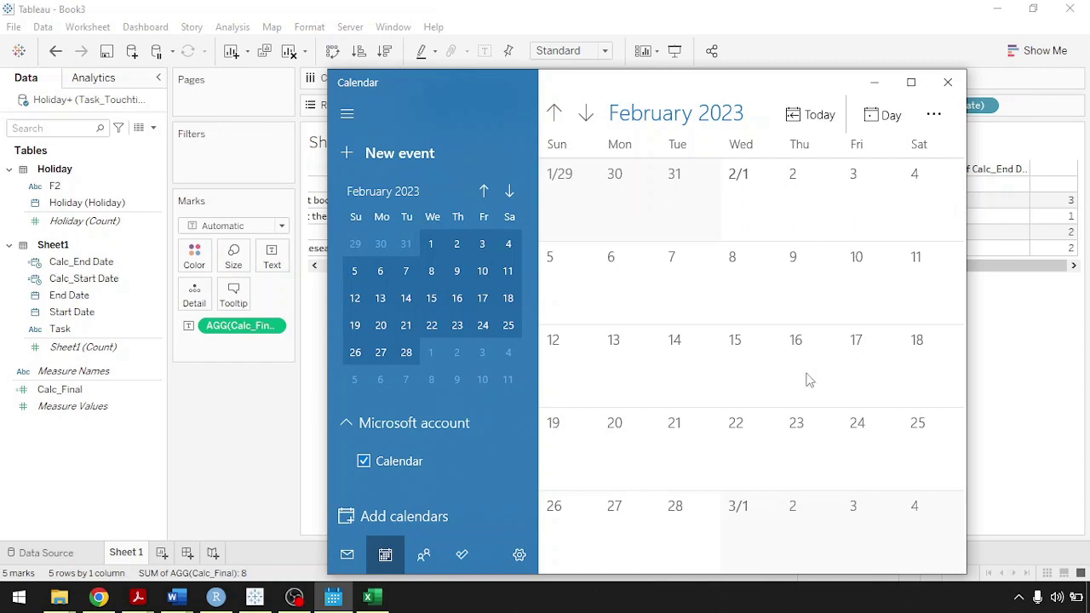
pyautogui.moveTo(698, 95); pyautogui.dragTo(573, 64)
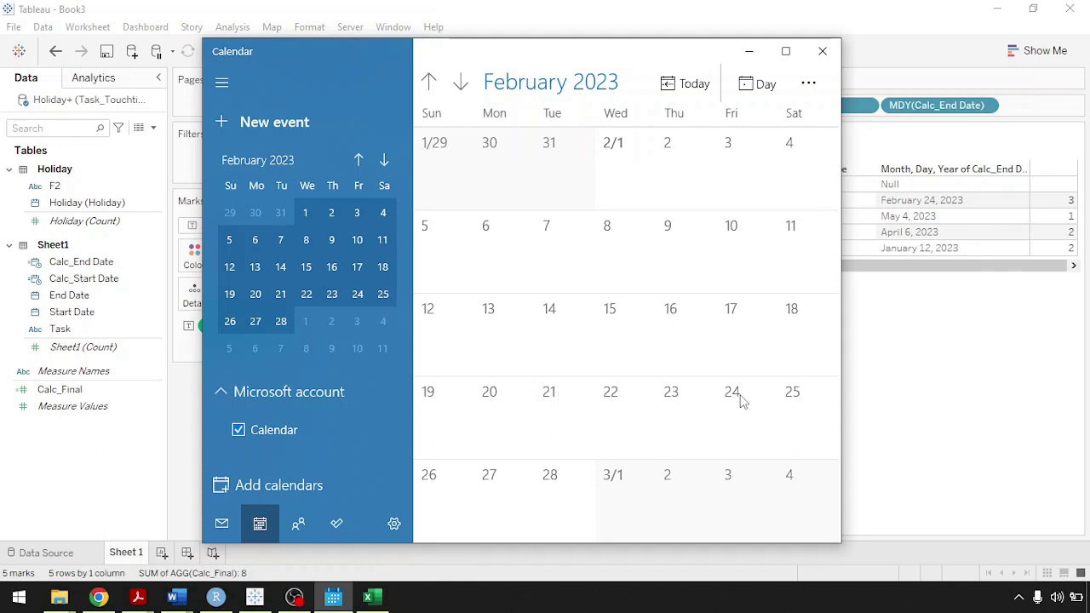
pyautogui.click(938, 319)
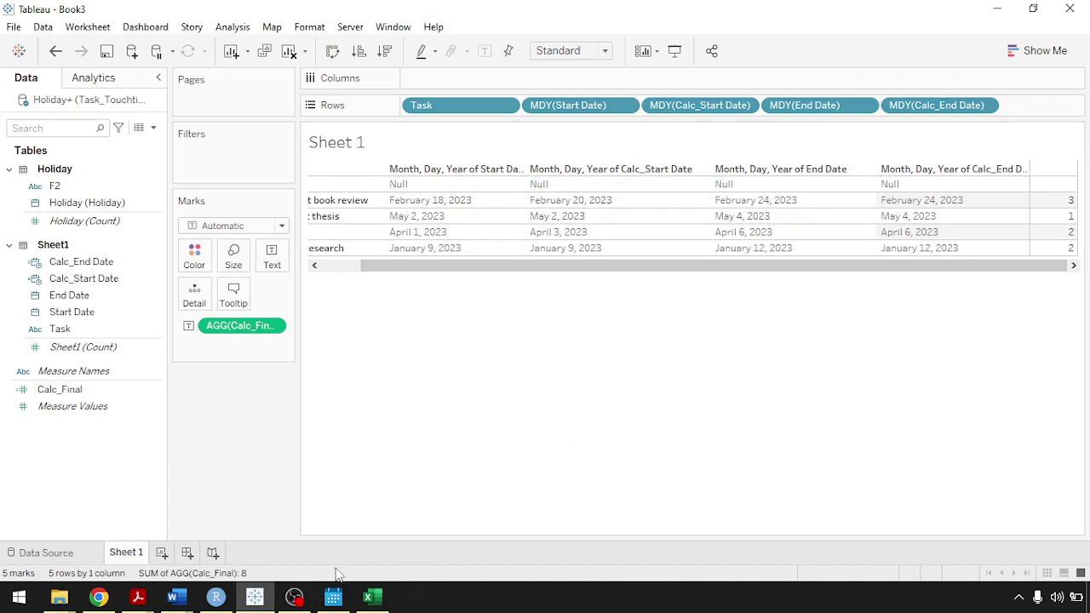
pyautogui.rightClick(89, 203)
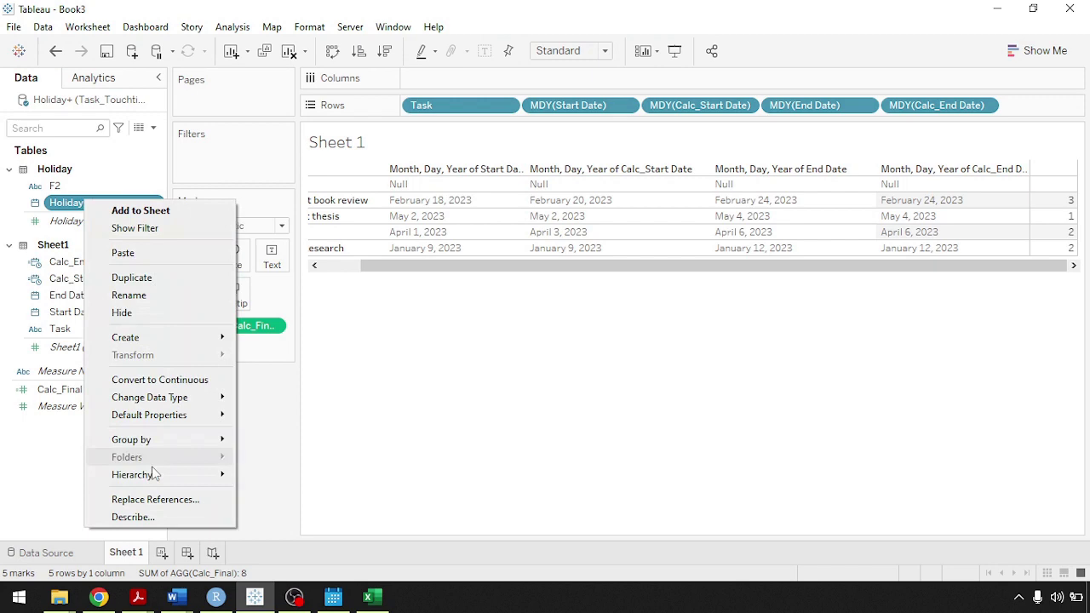
pyautogui.click(149, 517)
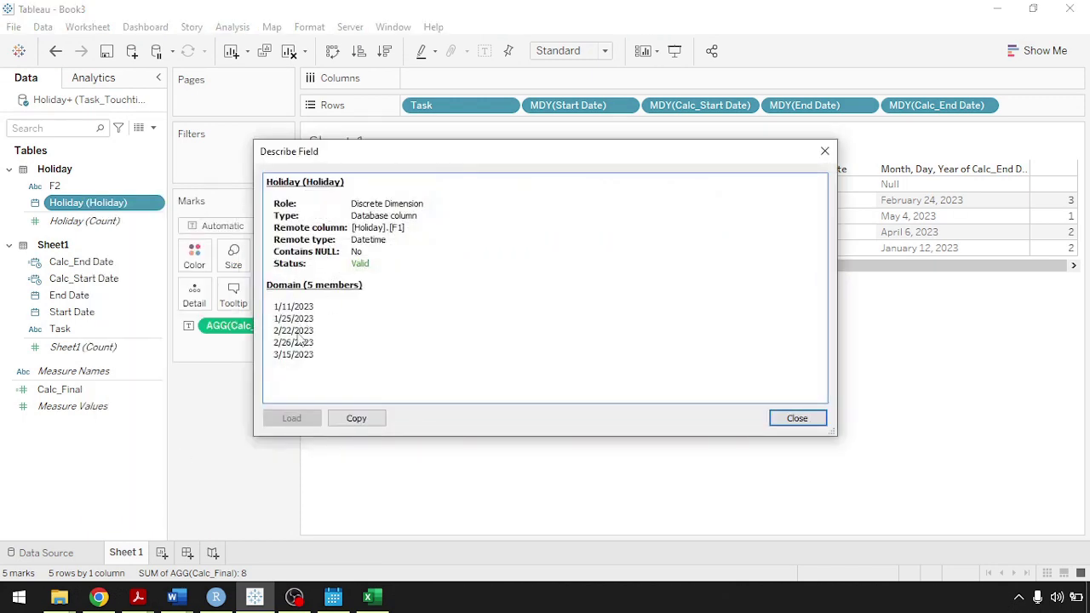
pyautogui.click(824, 151)
pyautogui.moveTo(1064, 201)
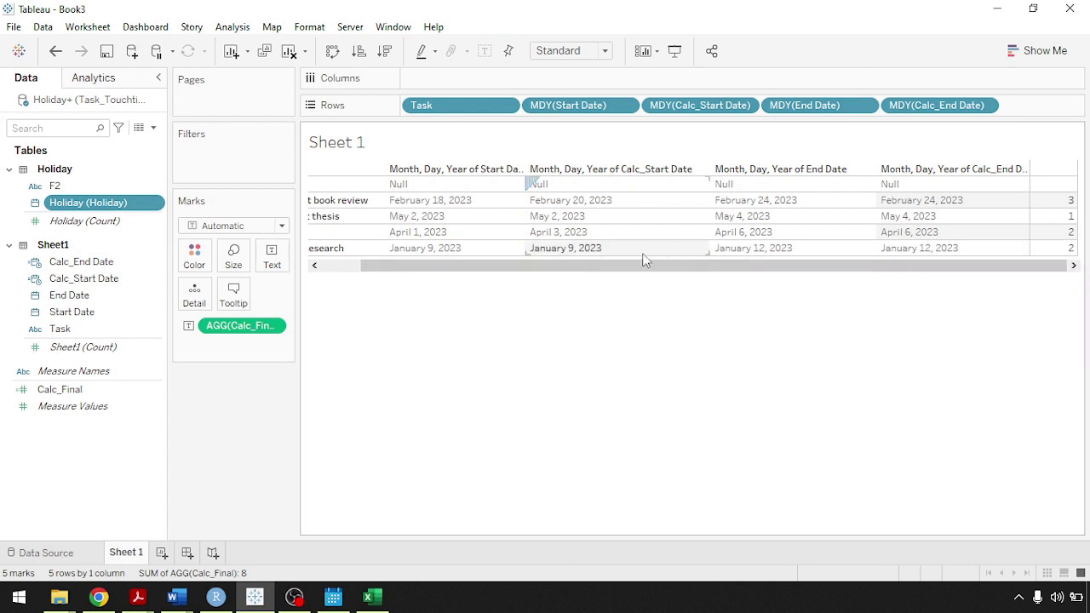
pyautogui.rightClick(85, 211)
pyautogui.click(157, 528)
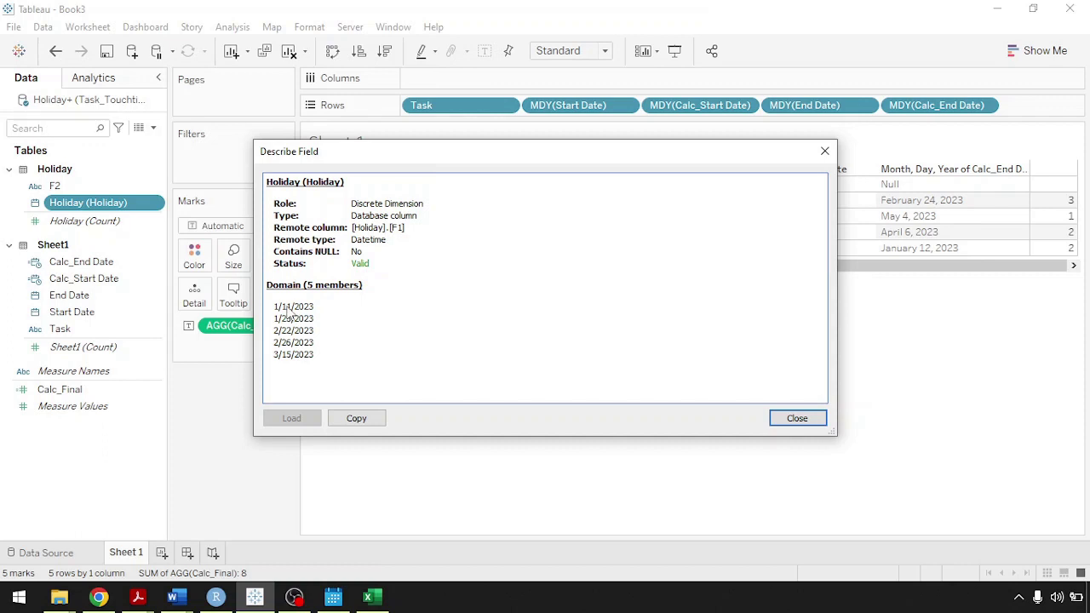
pyautogui.click(824, 151)
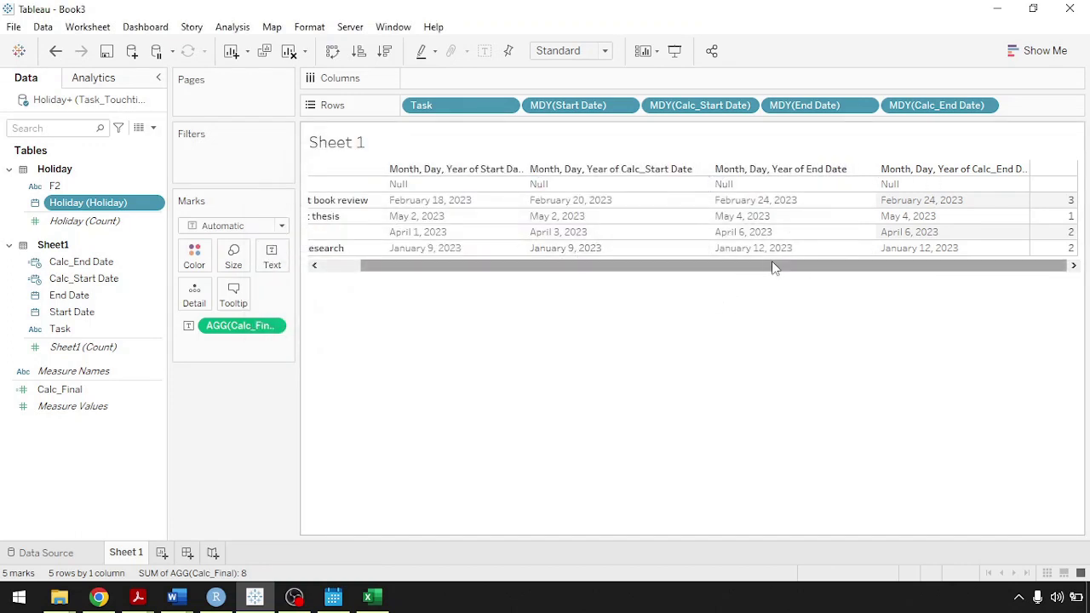
pyautogui.click(333, 597)
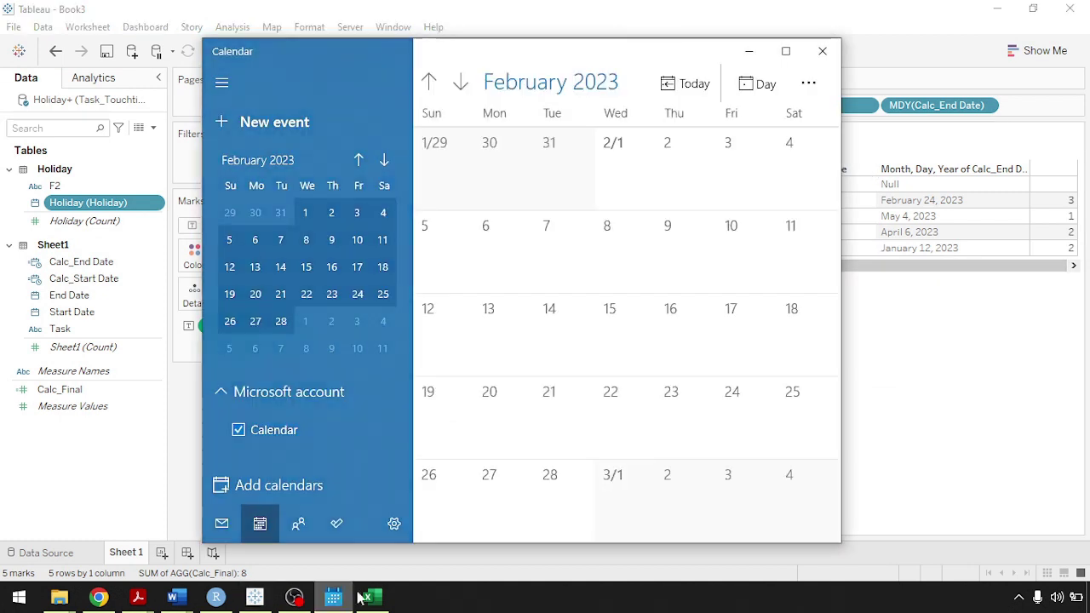
pyautogui.click(429, 81)
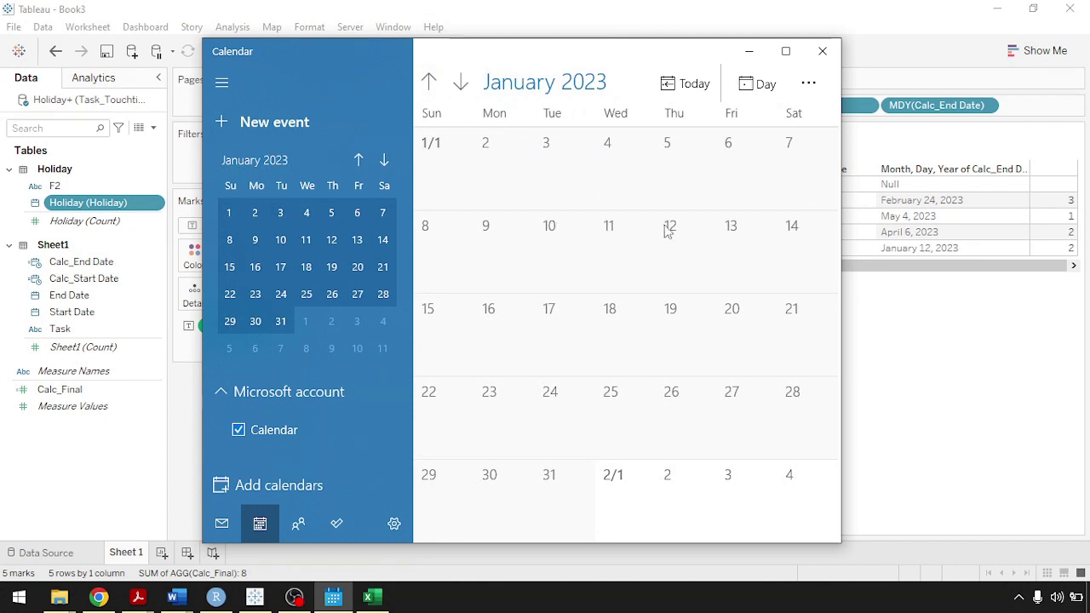
pyautogui.click(977, 305)
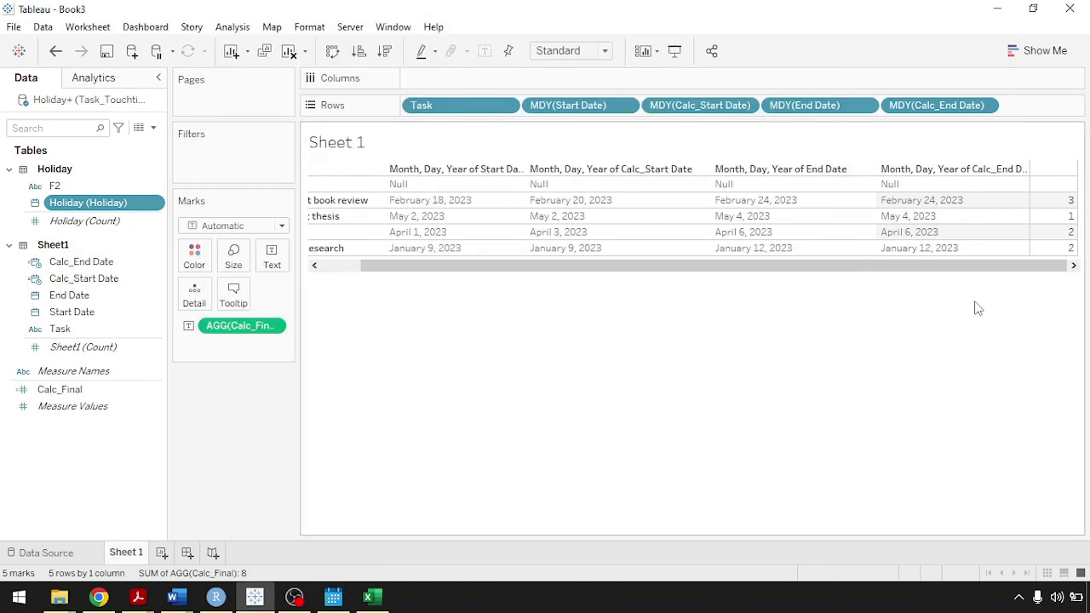